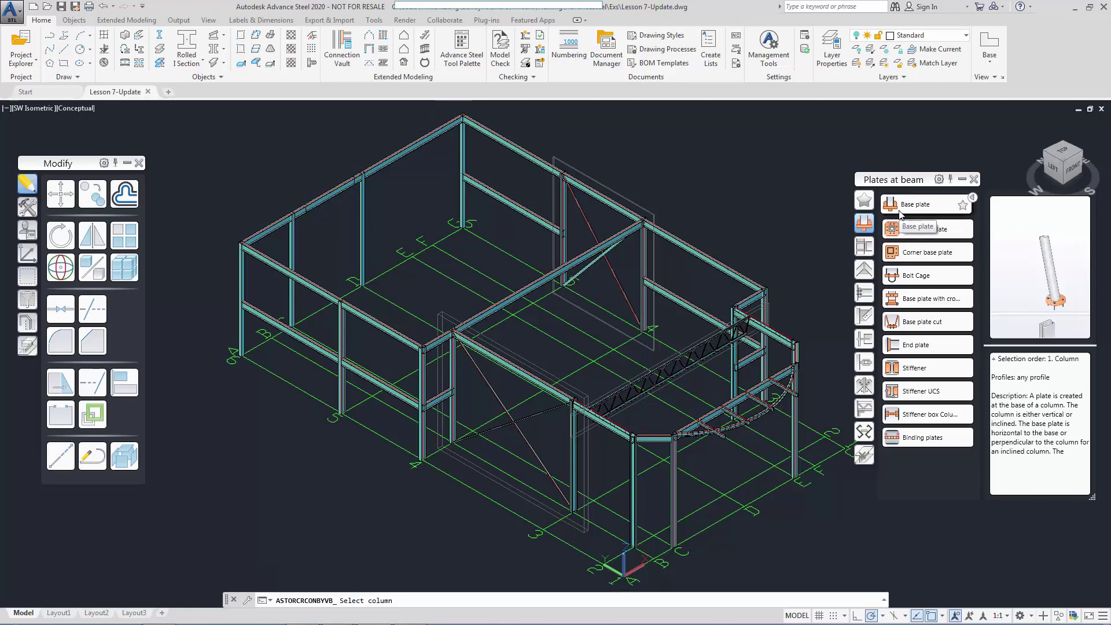
Place a base plate on the column at grid C without an extra concrete object.
middle_click_drag(714, 487, 593, 400)
scroll(594, 399, "up", 5)
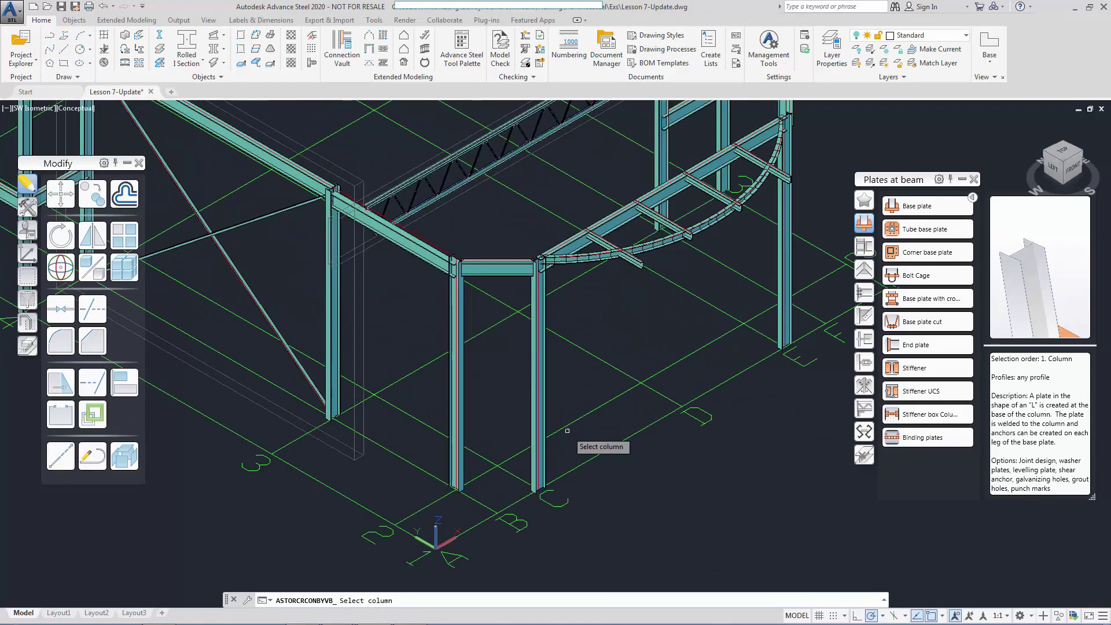
scroll(541, 434, "down", 2)
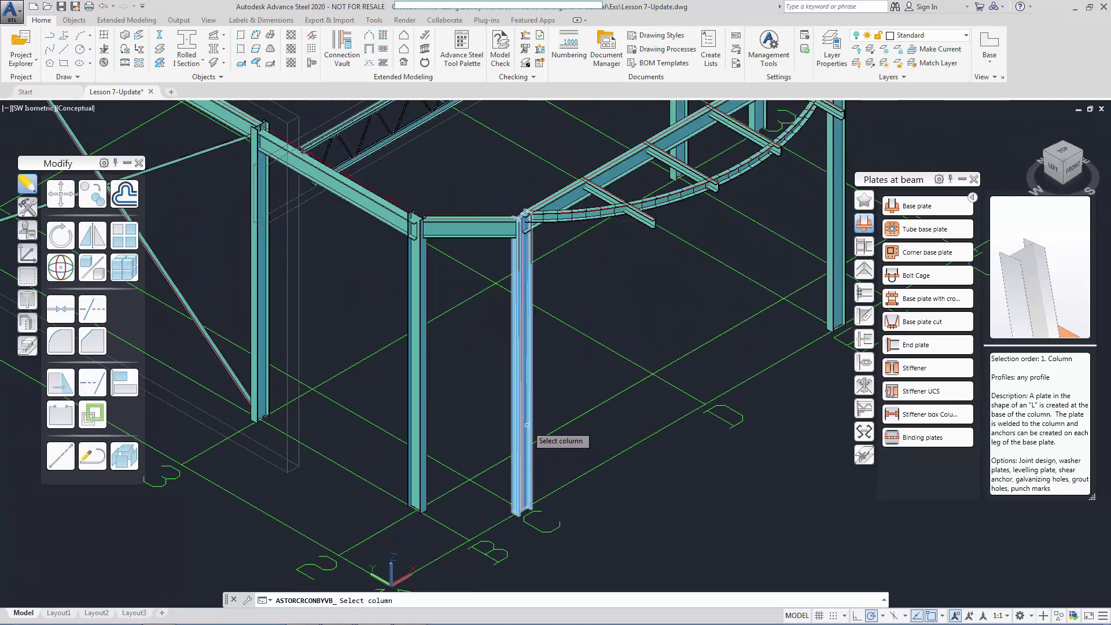
left_click(529, 428)
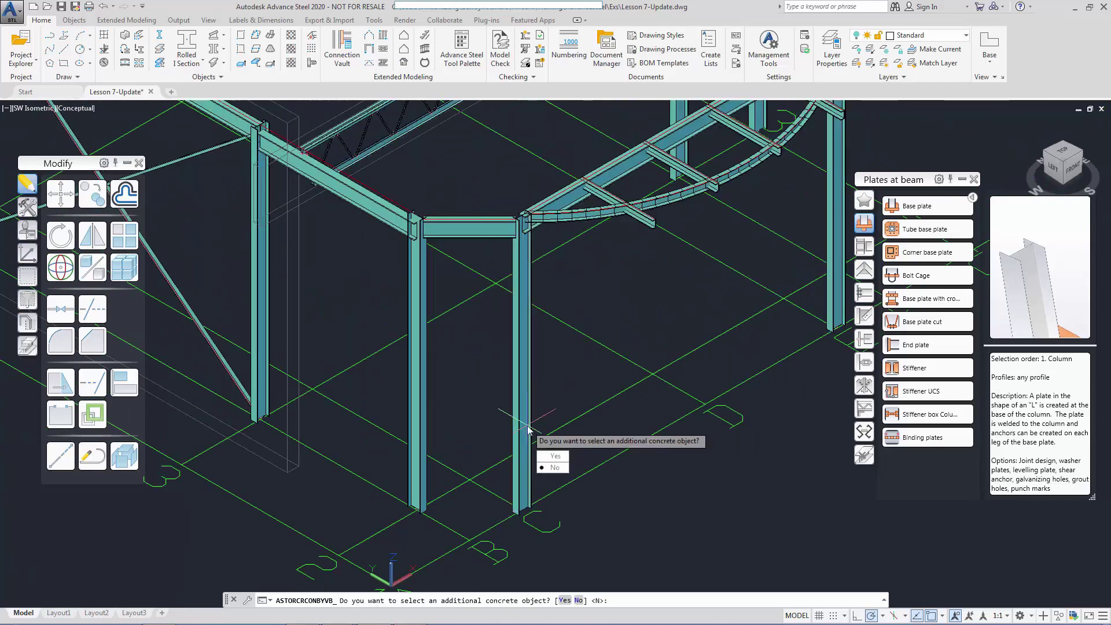
left_click(553, 468)
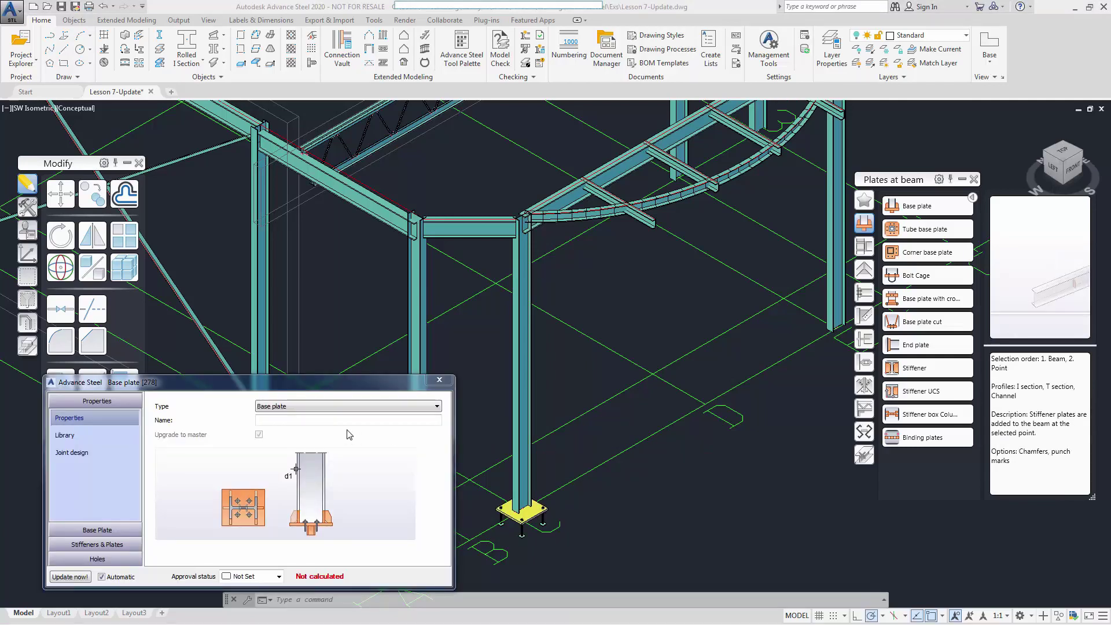
Name the base plate joint BasePlate_BP_Master and close its dialog.
left_click(298, 419)
type("BasePlate_BP_Master")
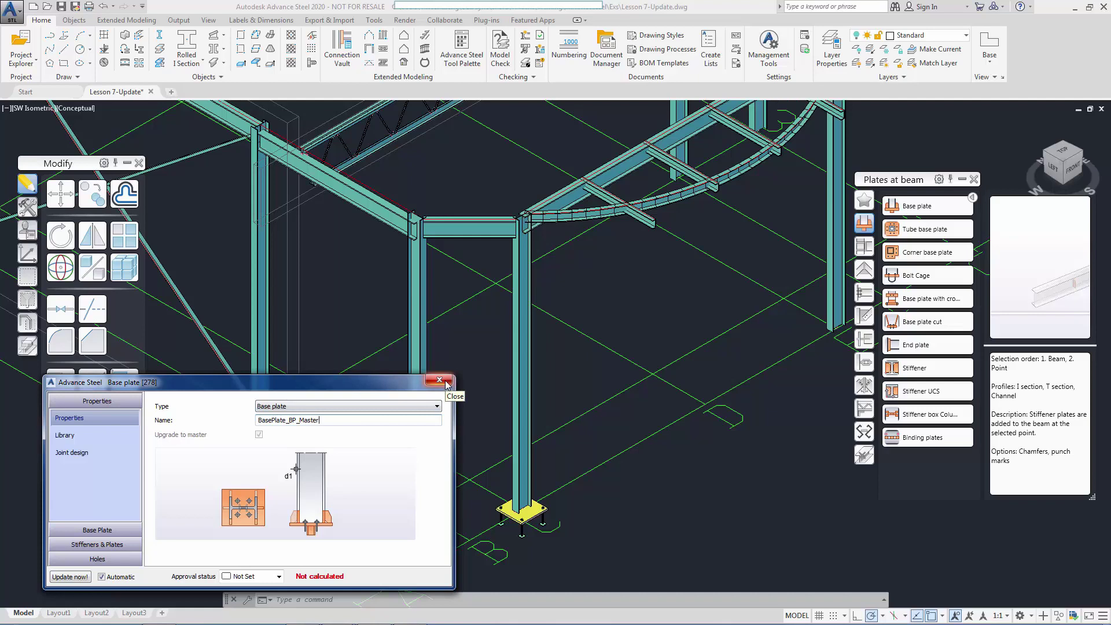
key("ctrl+a")
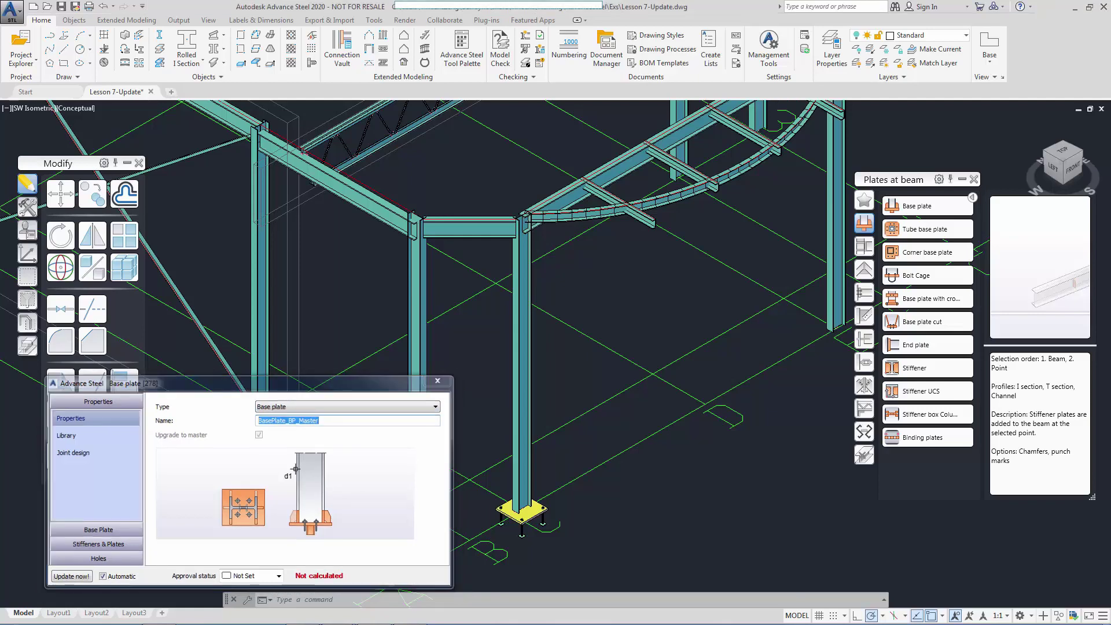
left_click(447, 384)
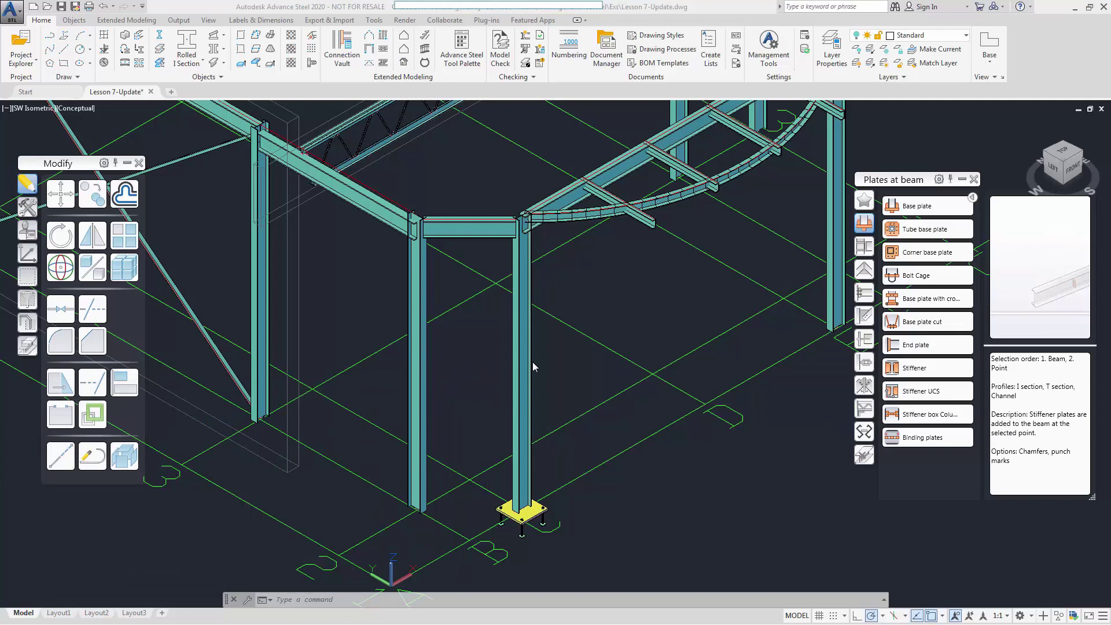
Copy the master base plate into its joint group on the next column and the far-left column.
left_click(27, 206)
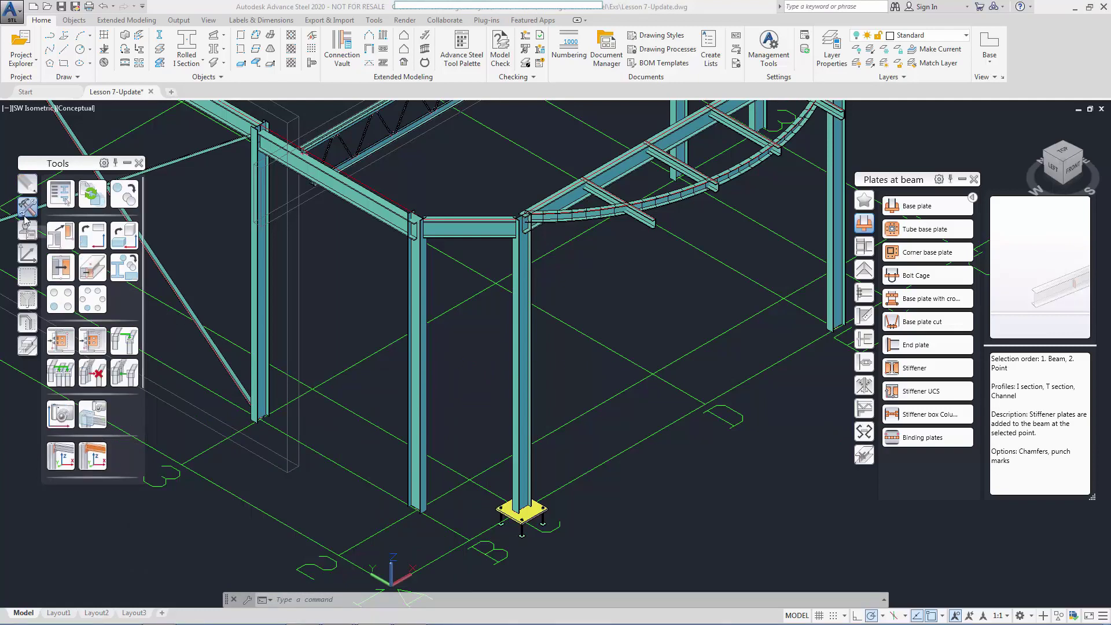
left_click(123, 346)
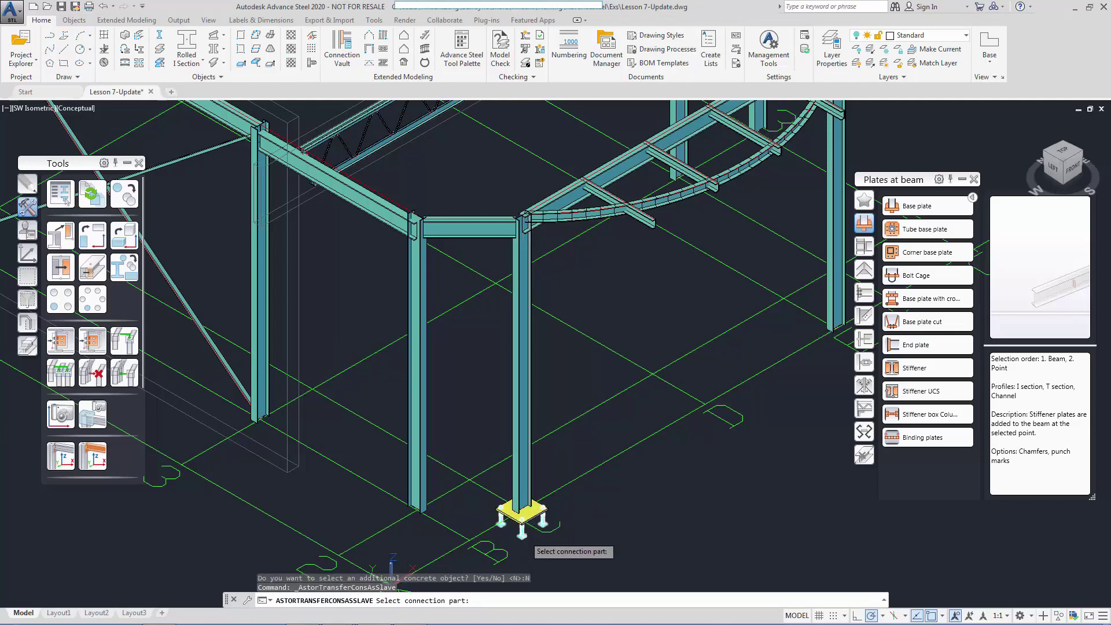
left_click(524, 534)
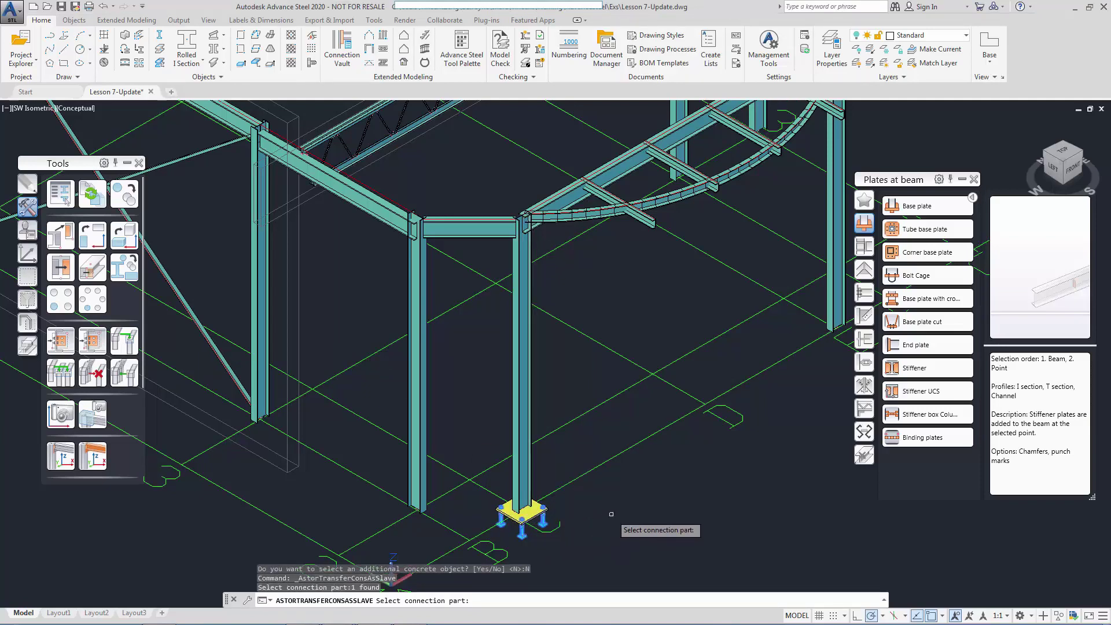
key("Return")
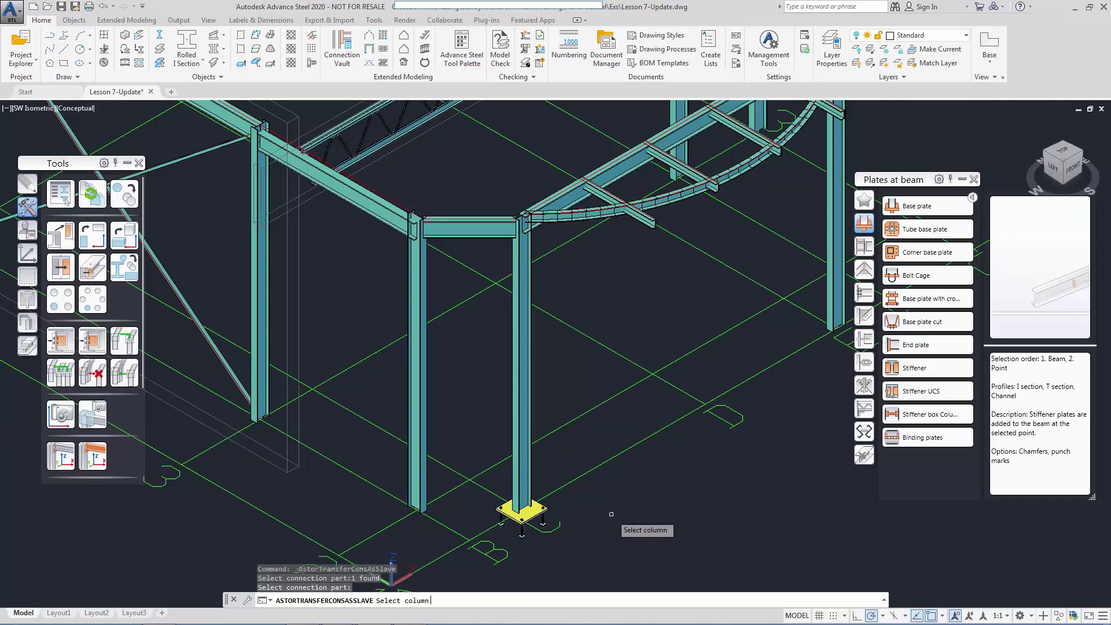
left_click(426, 399)
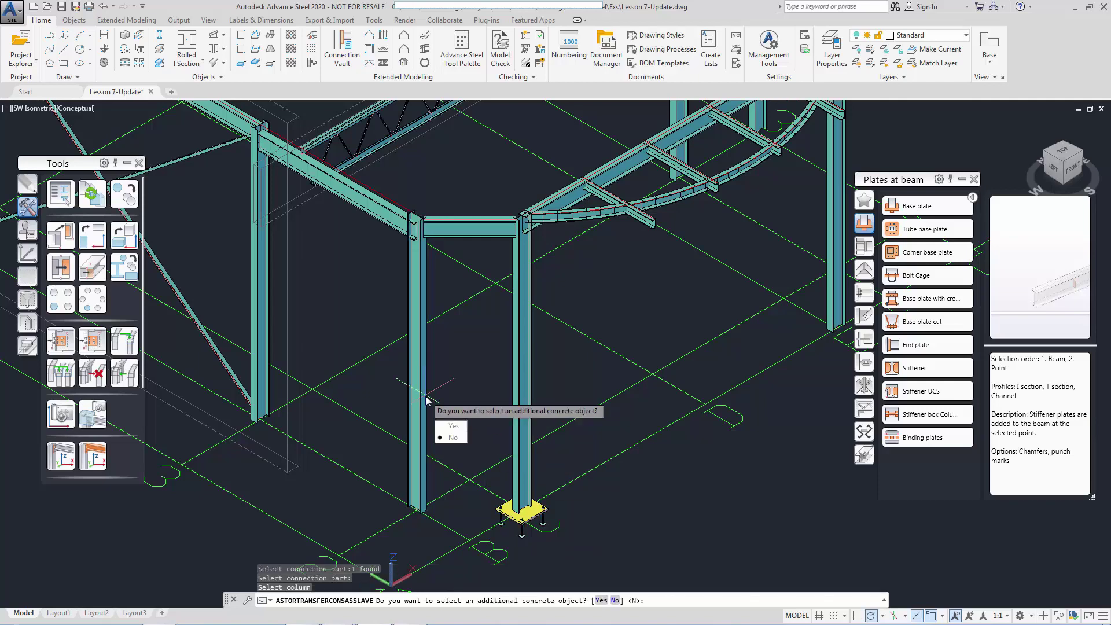
left_click(453, 437)
left_click(263, 325)
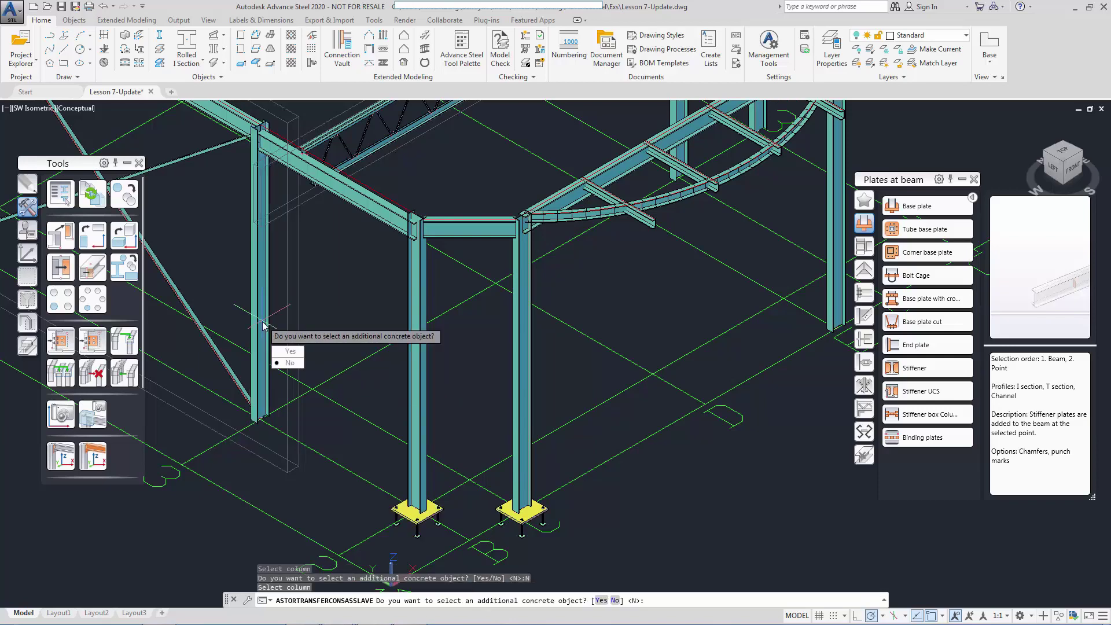
key("Return")
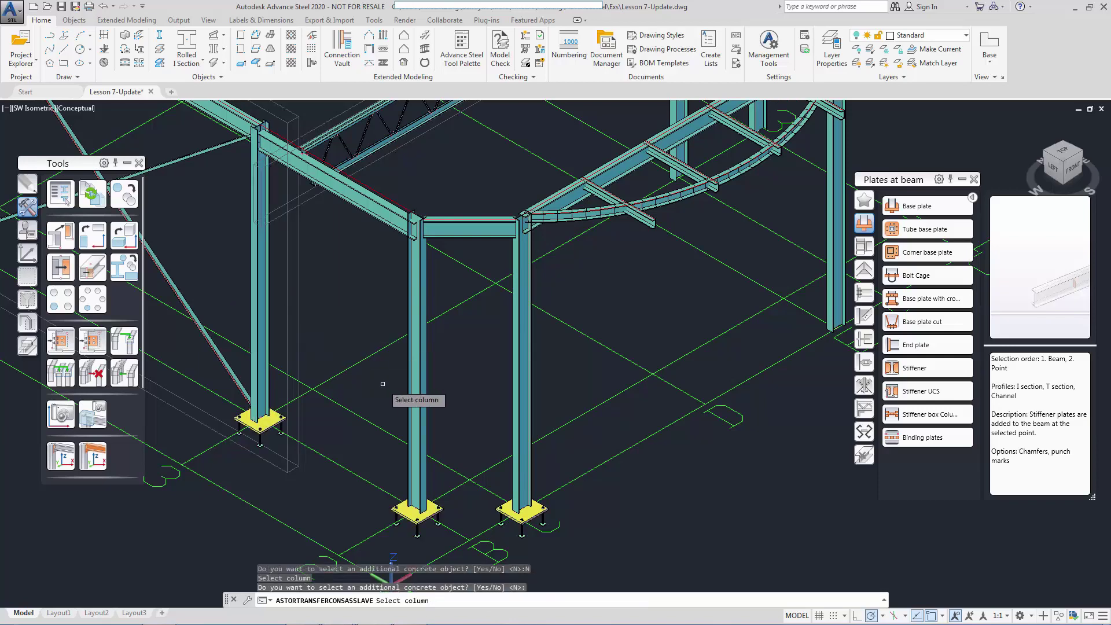
key("Escape")
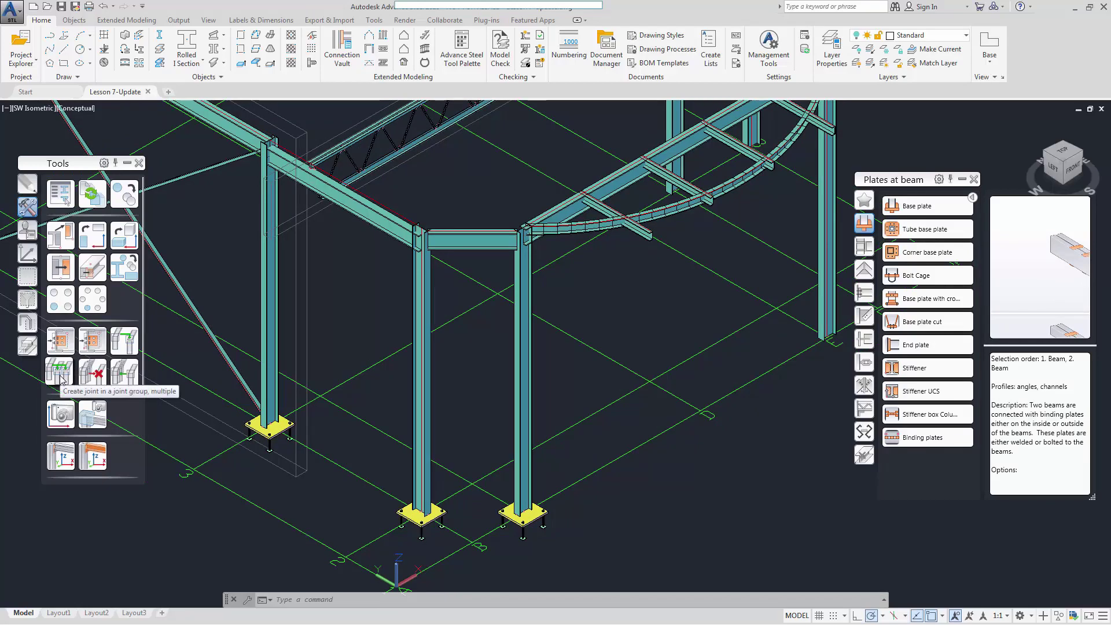
Start a multiple joint copy from the master base plate and pick front and rear-wall columns.
left_click(60, 374)
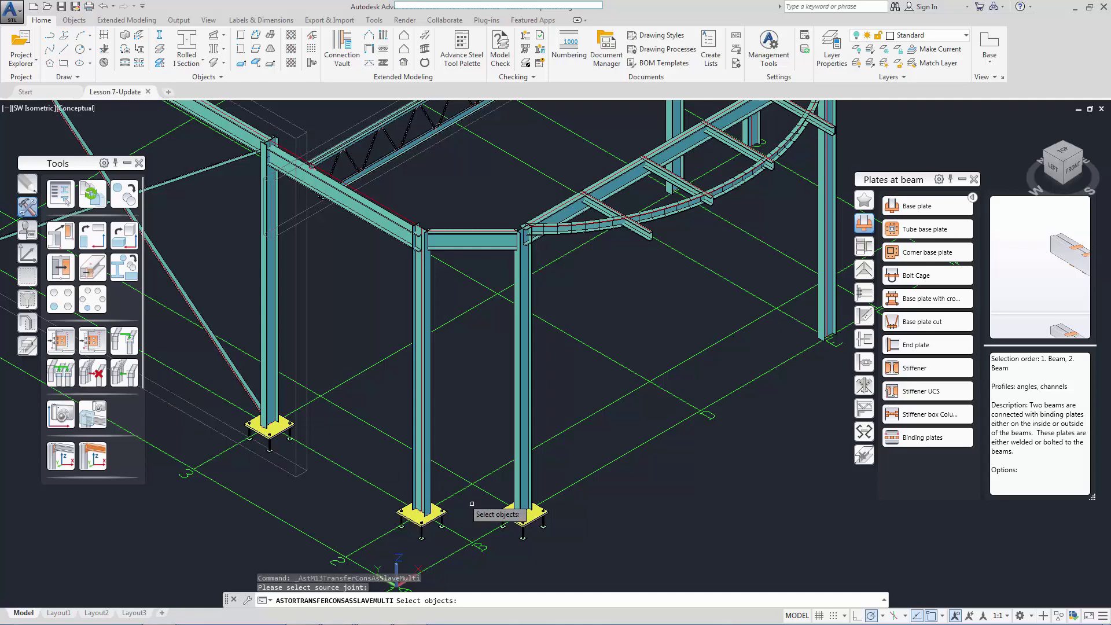
left_click(523, 536)
key("Return")
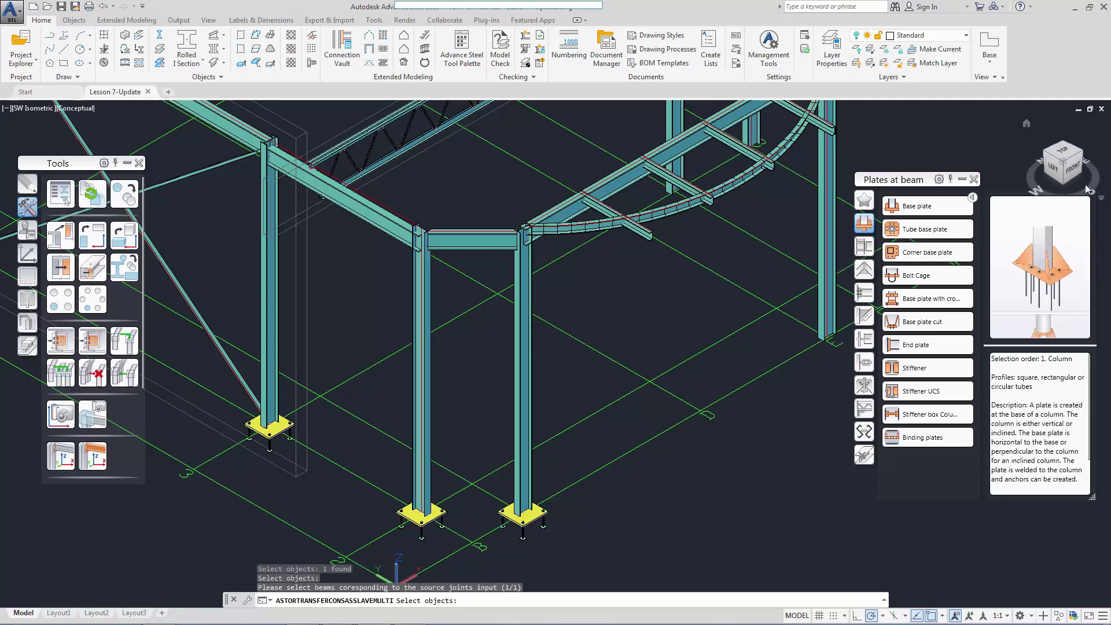
left_click(1072, 170)
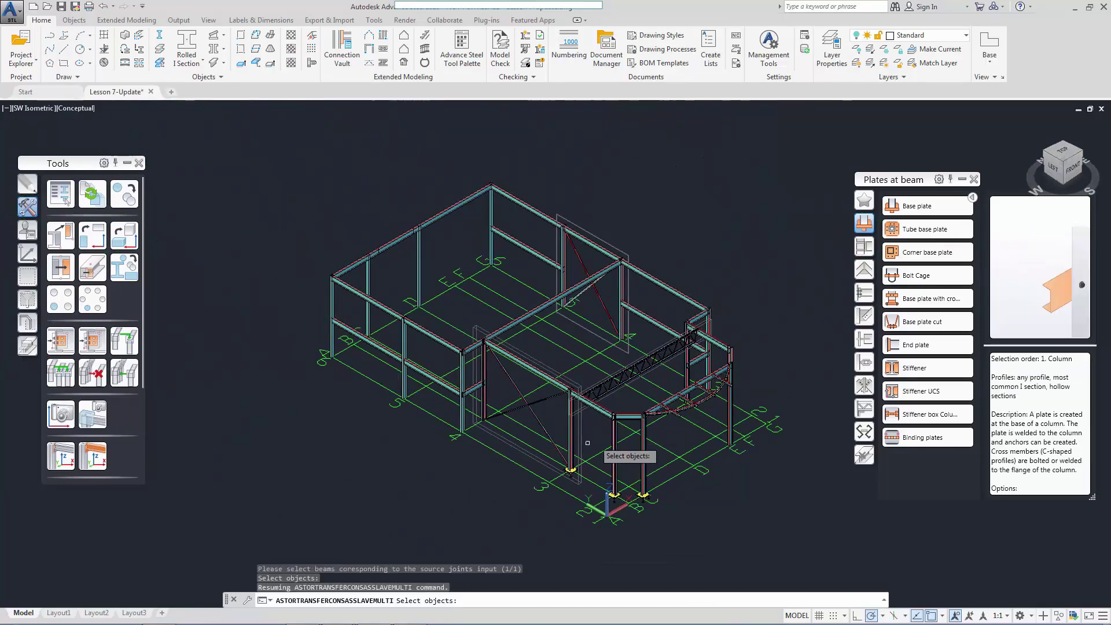
left_click(570, 438)
left_click(484, 382)
left_click(462, 379)
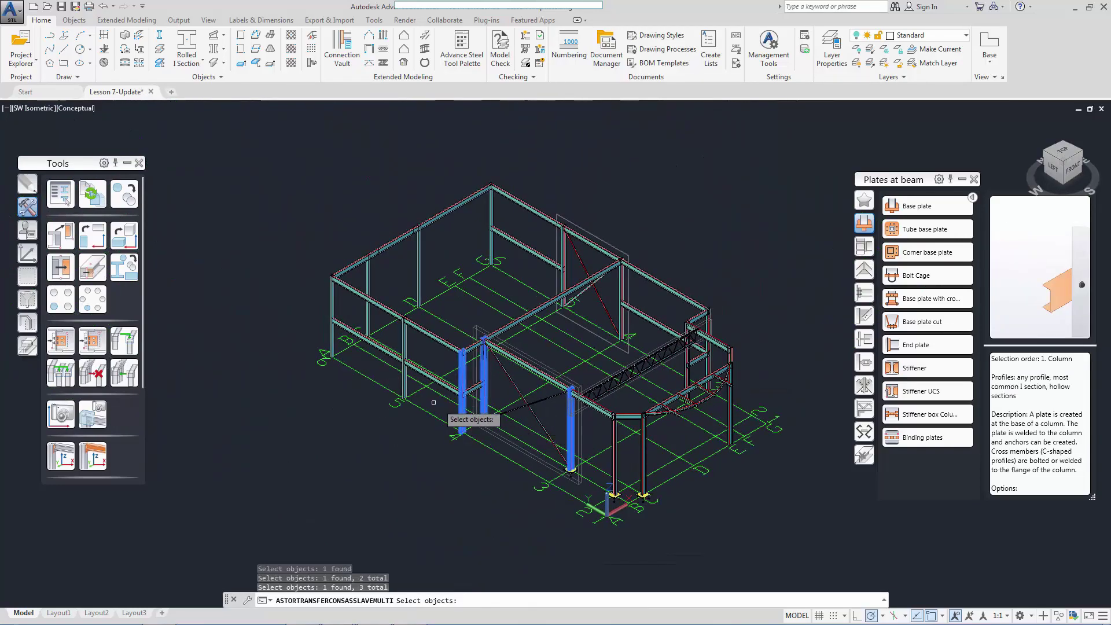
left_click(405, 383)
left_click(331, 306)
left_click(368, 281)
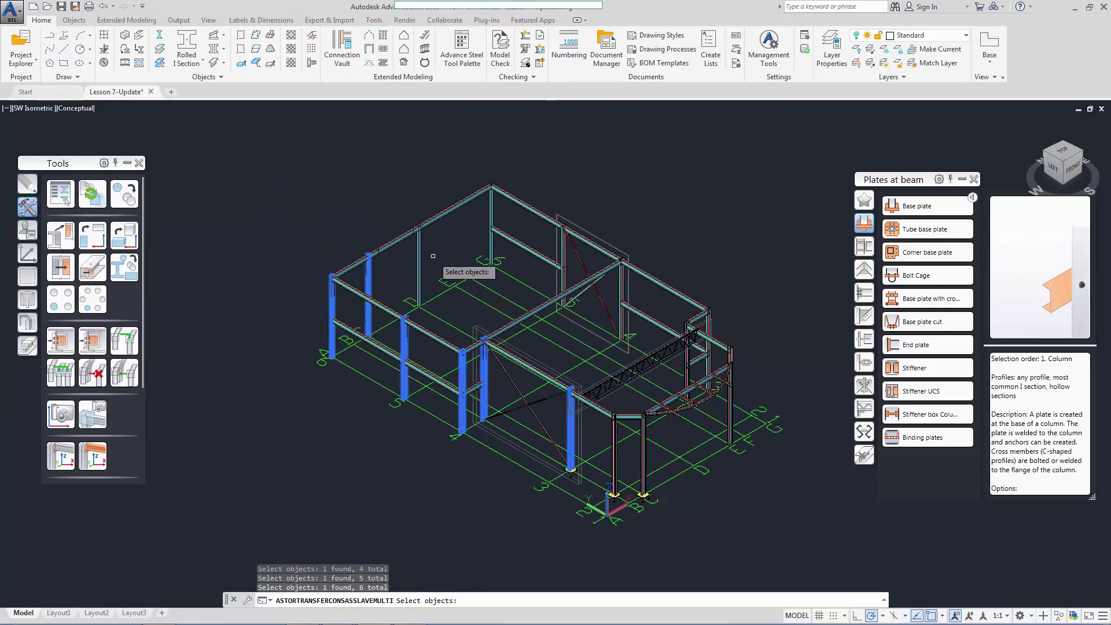
left_click(421, 251)
left_click(492, 223)
left_click(561, 255)
Add the right-side and last front columns, creating base plates on all 14 targets.
left_click(622, 295)
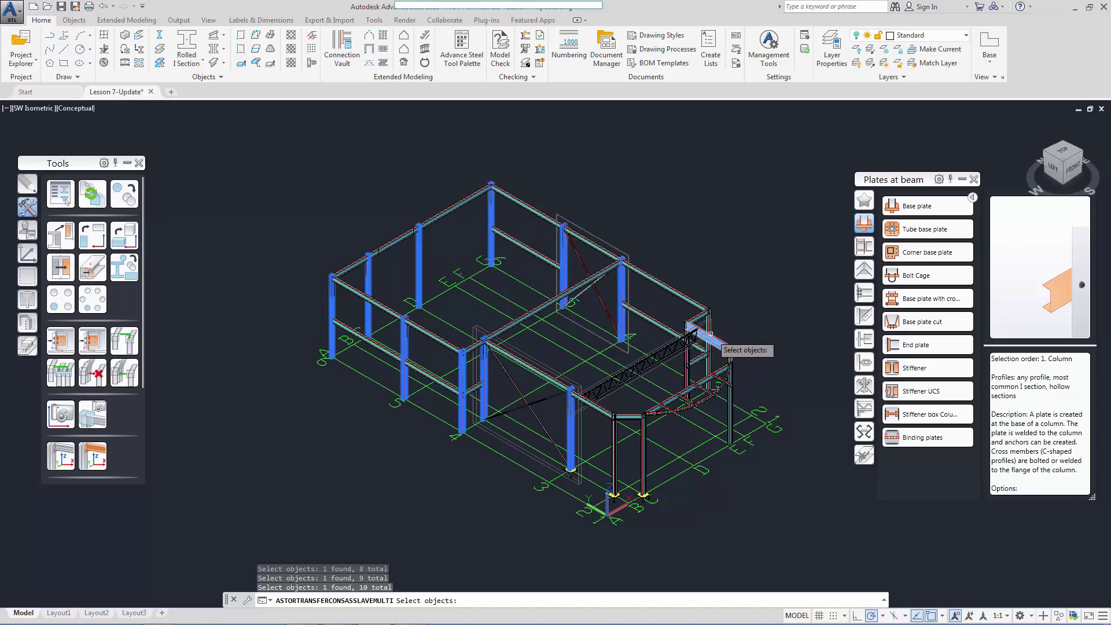
left_click(687, 354)
left_click(708, 359)
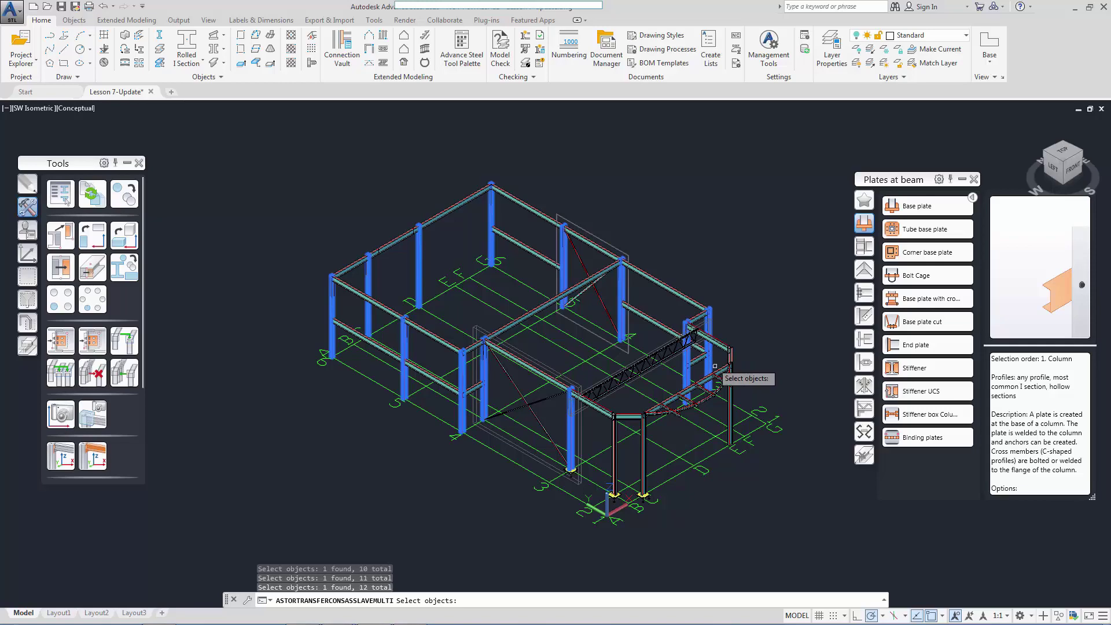
left_click(732, 370)
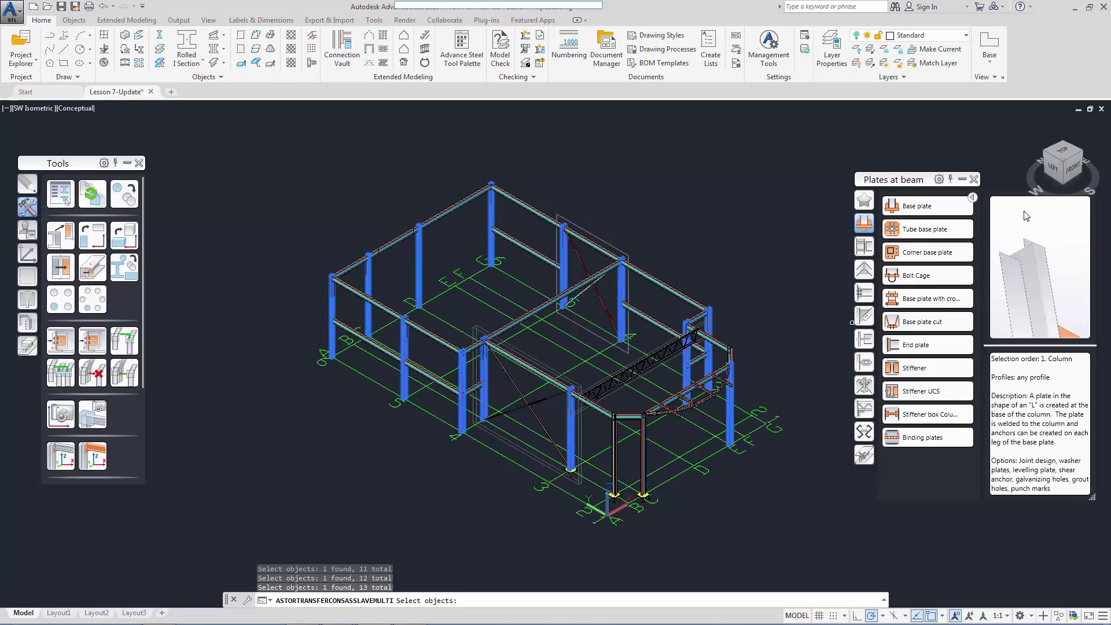
left_click(1080, 160)
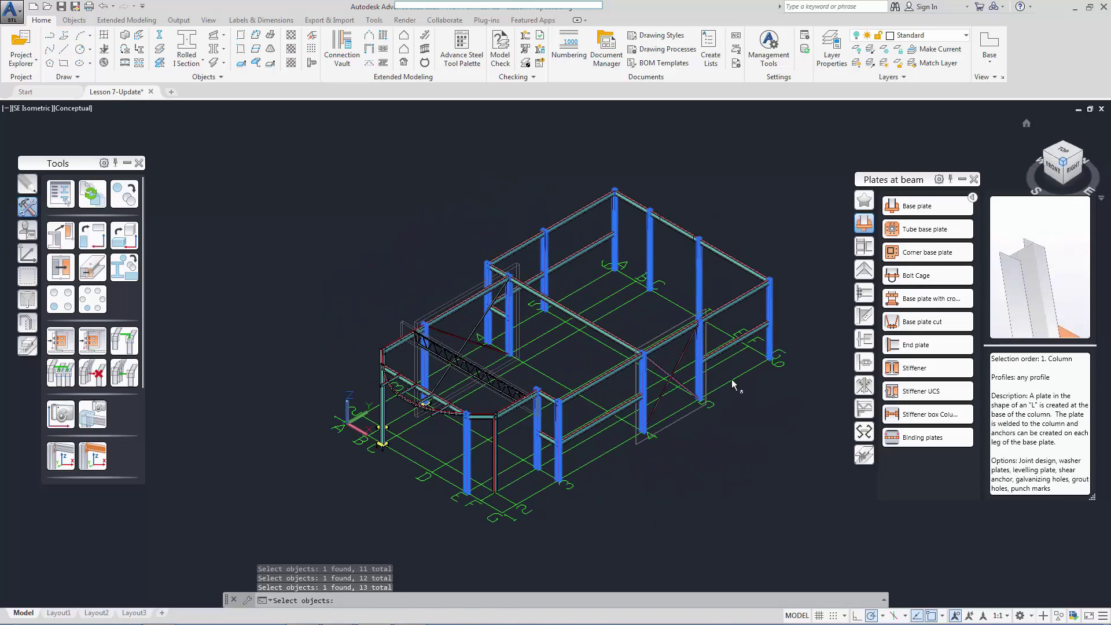
left_click(493, 450)
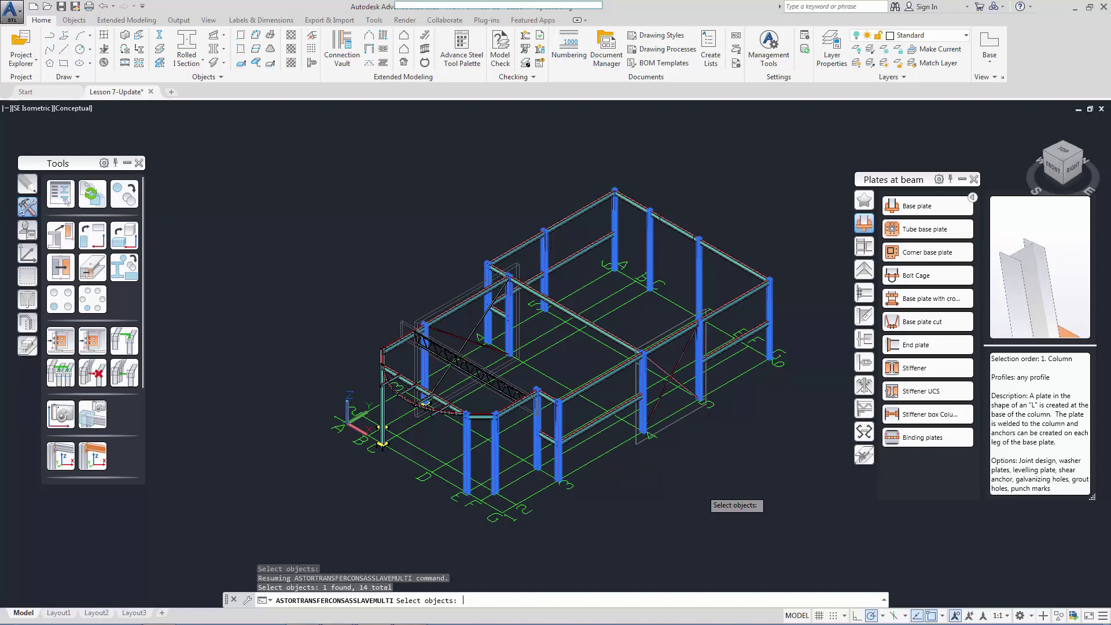
key("Return")
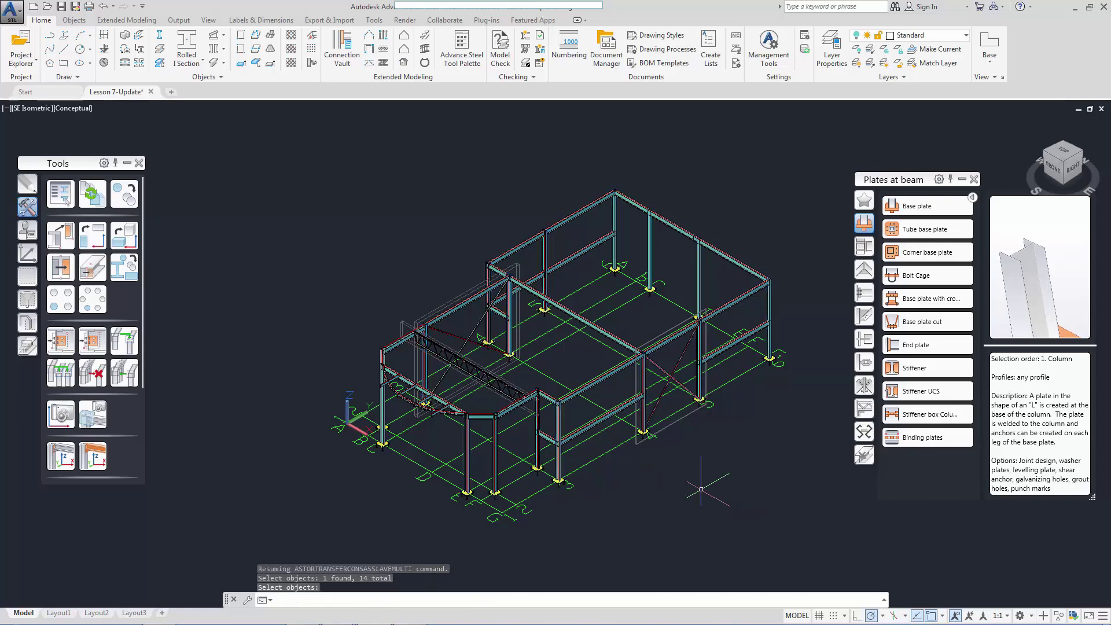
scroll(548, 475, "up", 3)
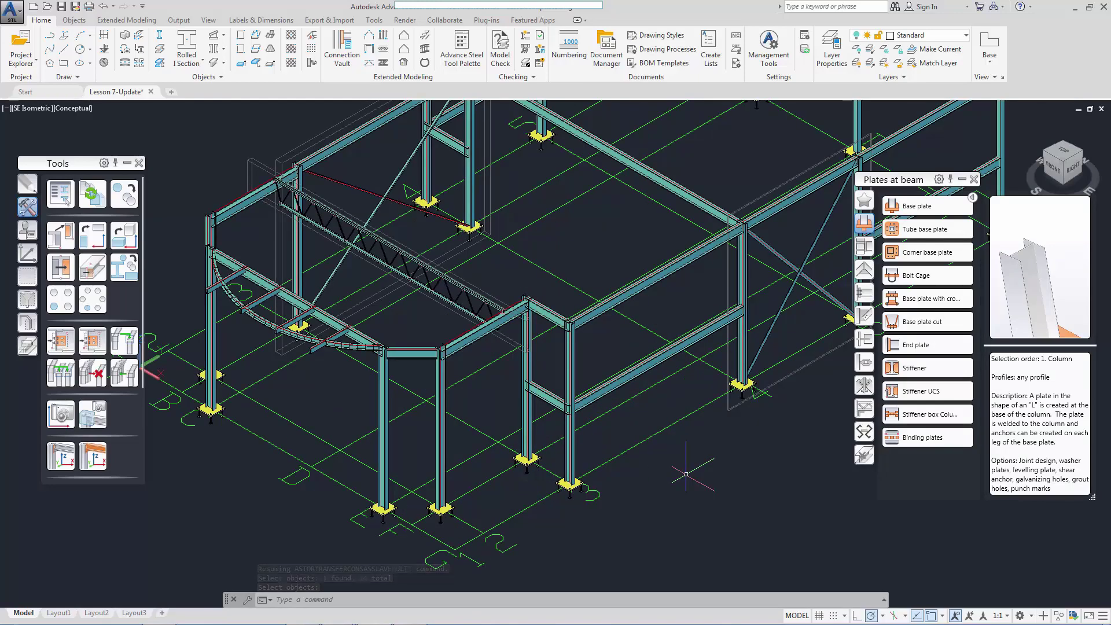
left_click_drag(1064, 154, 1068, 147)
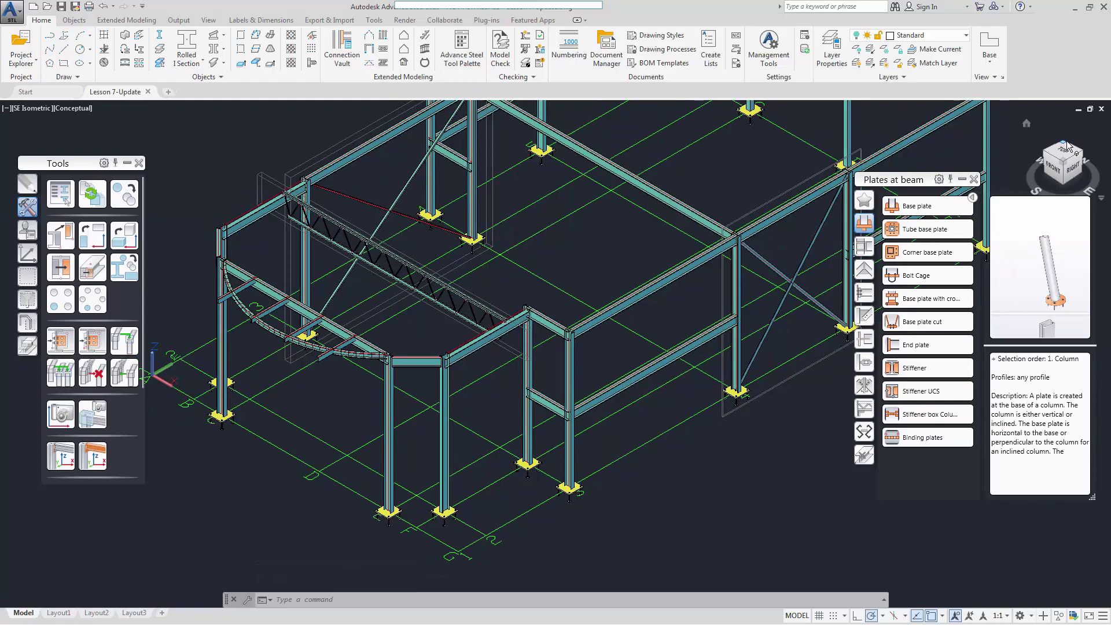
left_click(1065, 144)
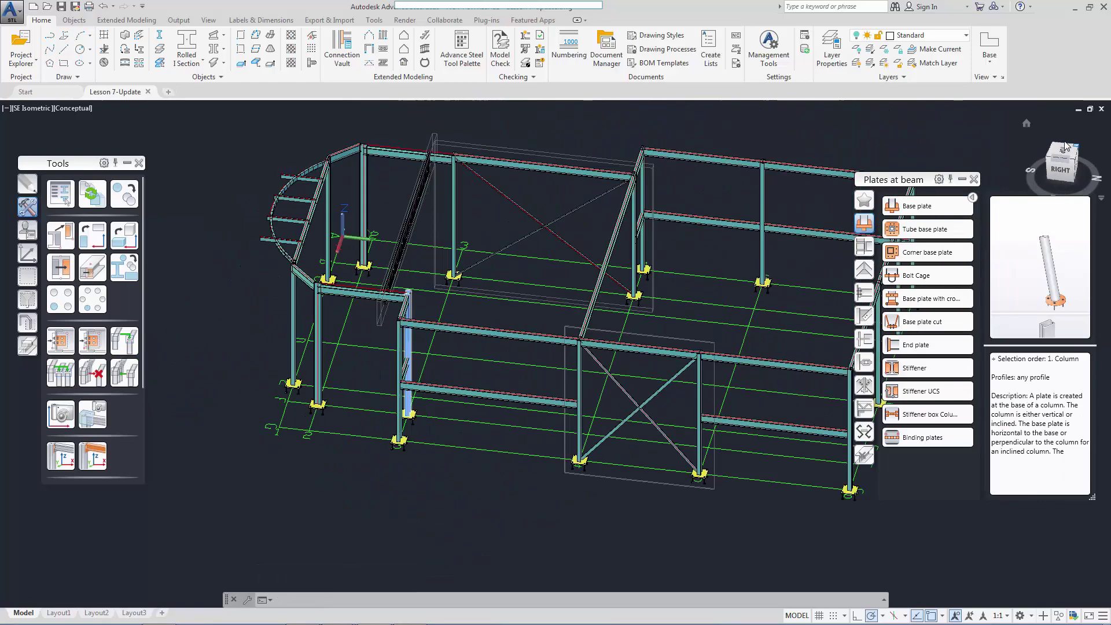
scroll(602, 432, "up", 8)
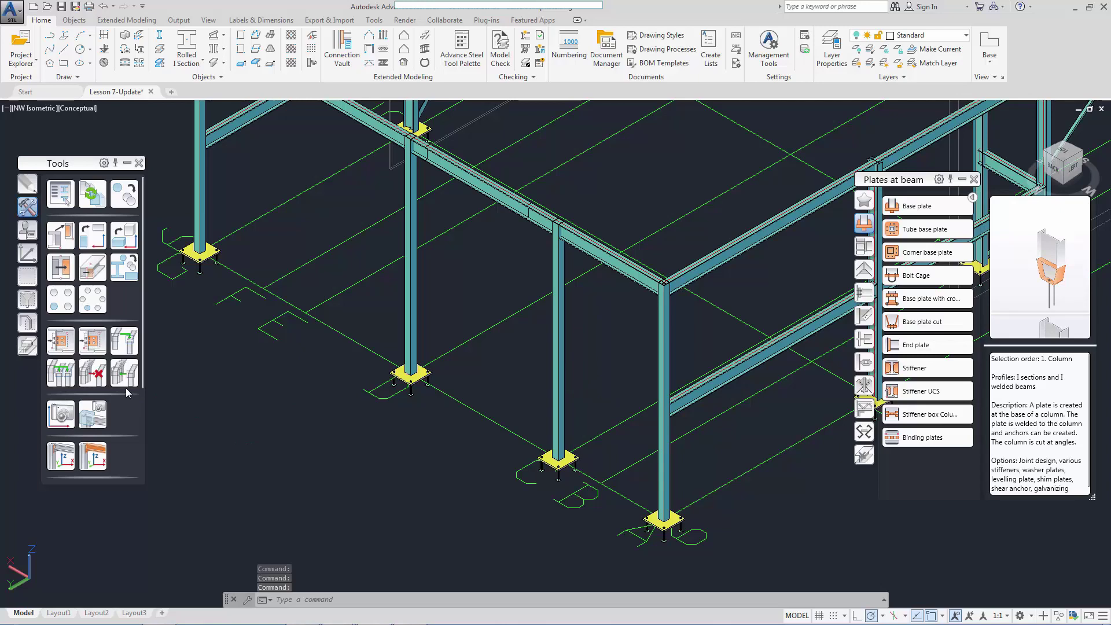
Detach the front corner column's base plate from its joint group.
left_click(96, 377)
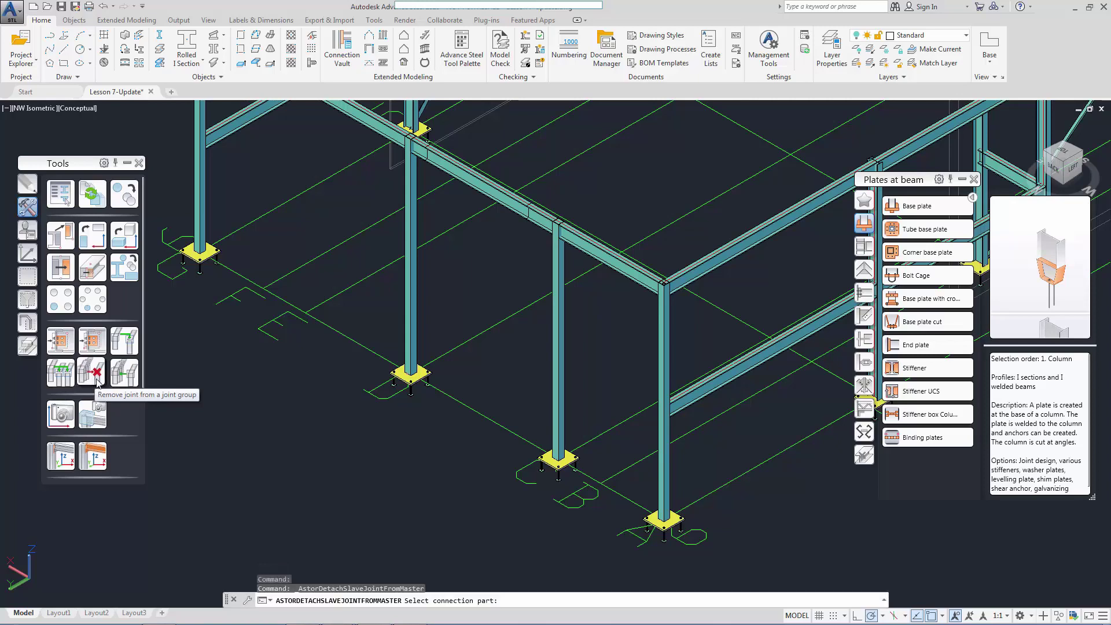
left_click(661, 539)
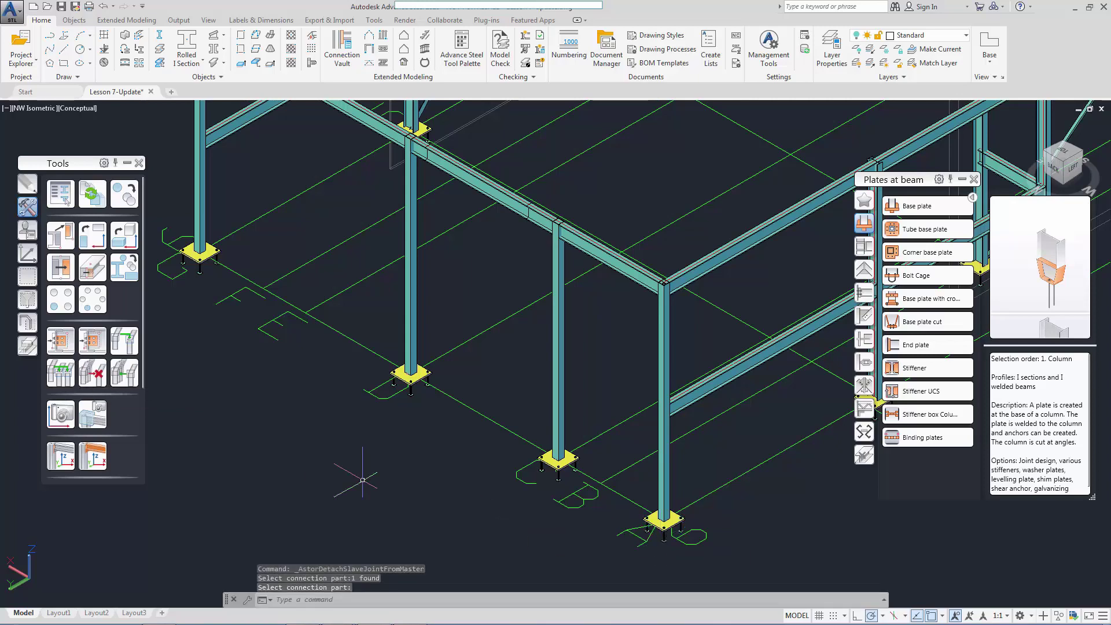
key("Return")
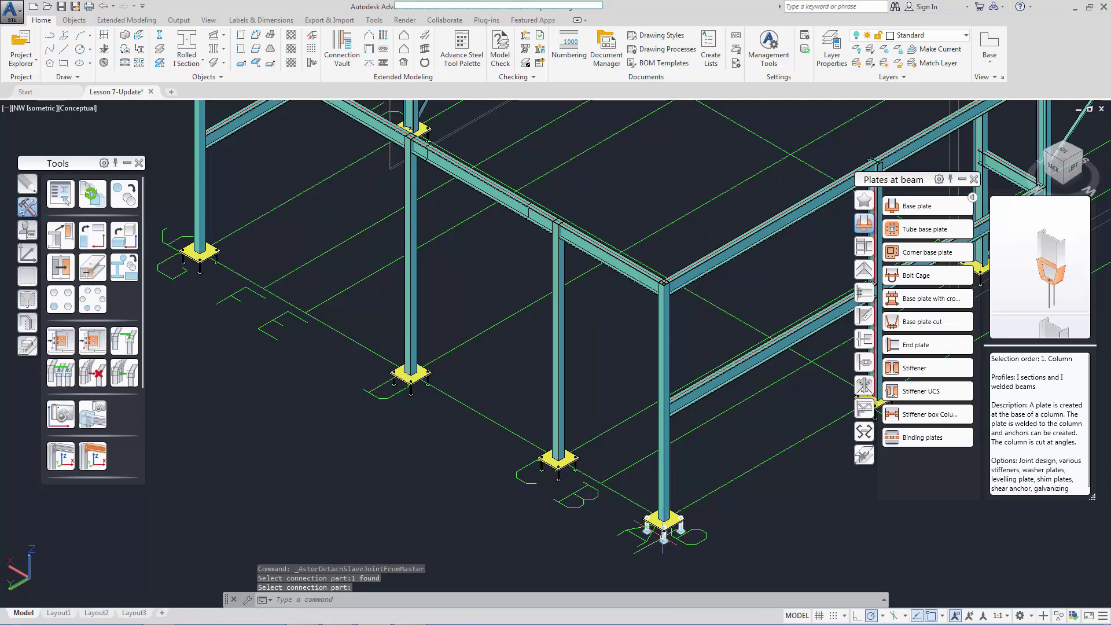
Rename the detached base plate joint to BasePlate_BP_Sym in its properties.
right_click(664, 538)
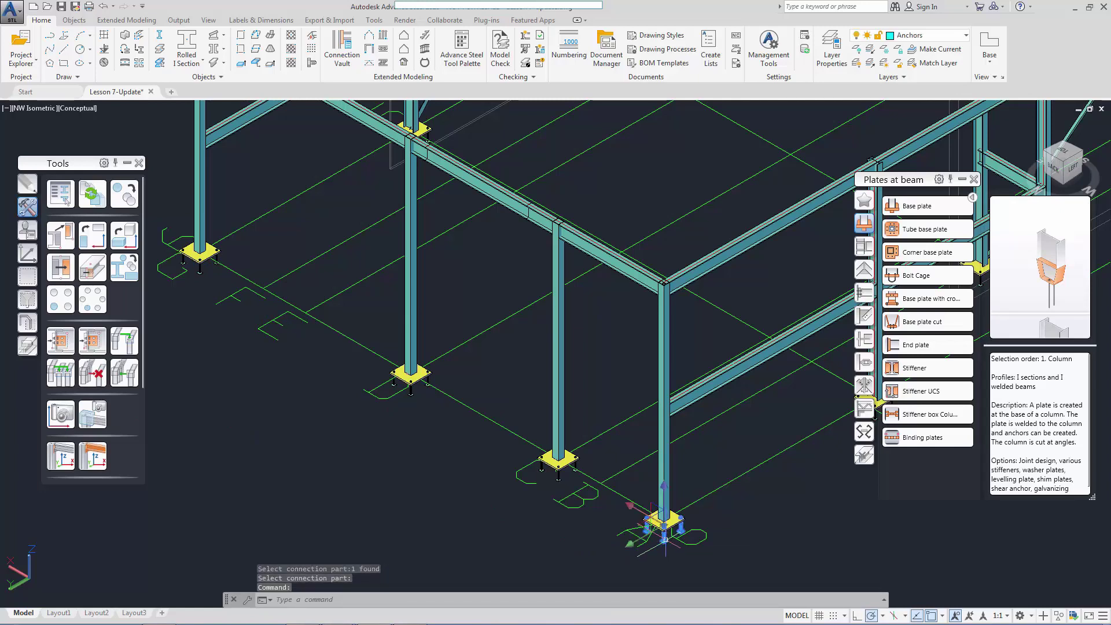
right_click(664, 538)
left_click(738, 354)
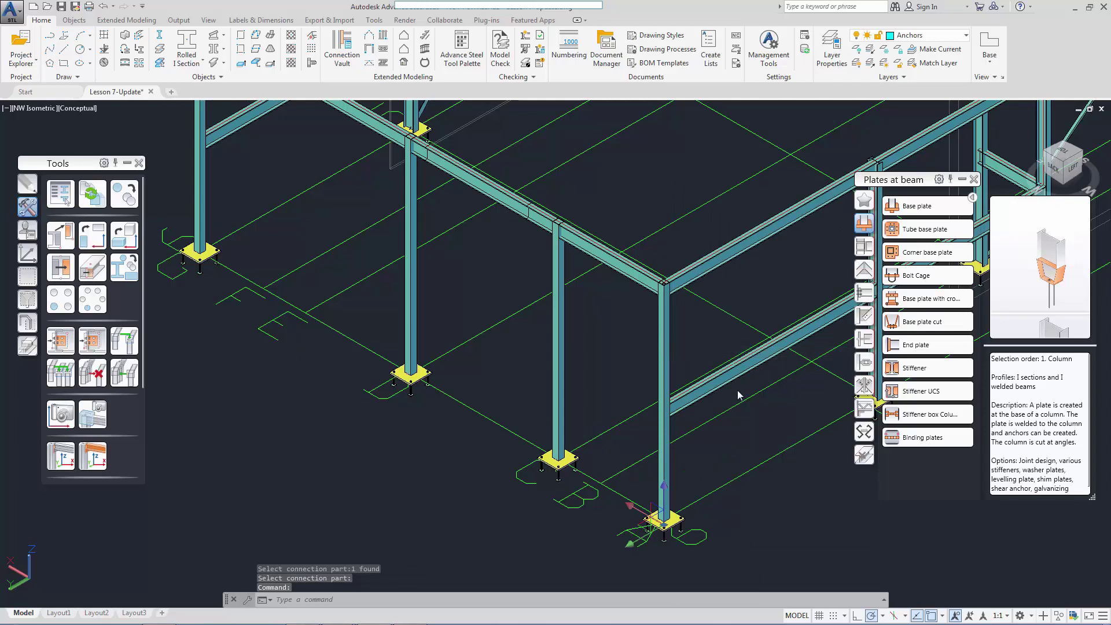
left_click(290, 421)
type("BasePlate_BP_Master")
key("BackSpace")
key("BackSpace")
double_click(290, 422)
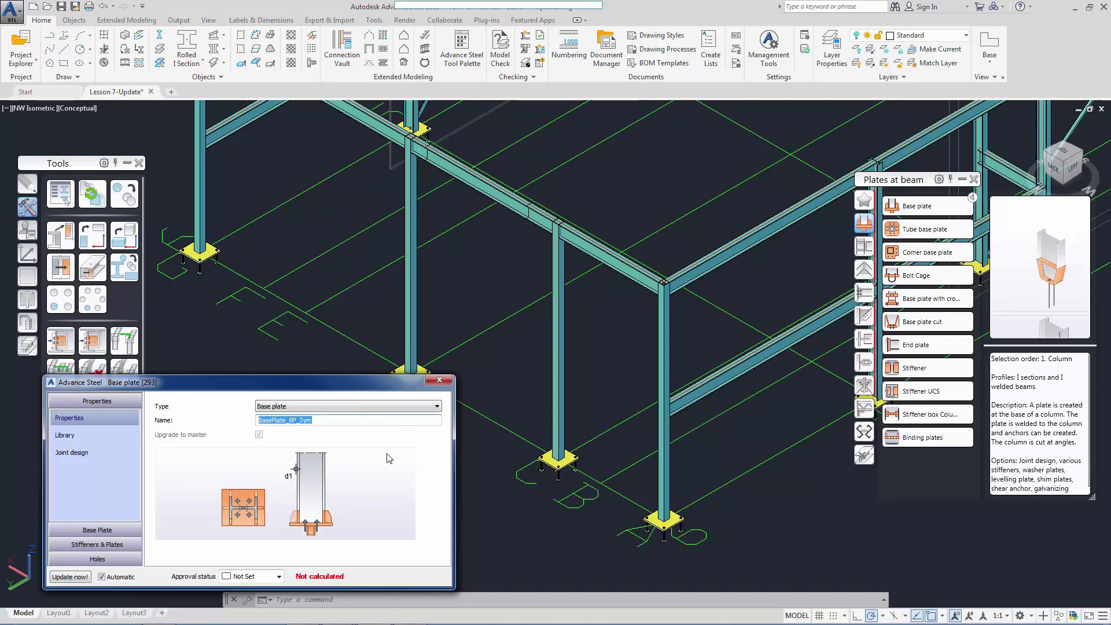
left_click(440, 380)
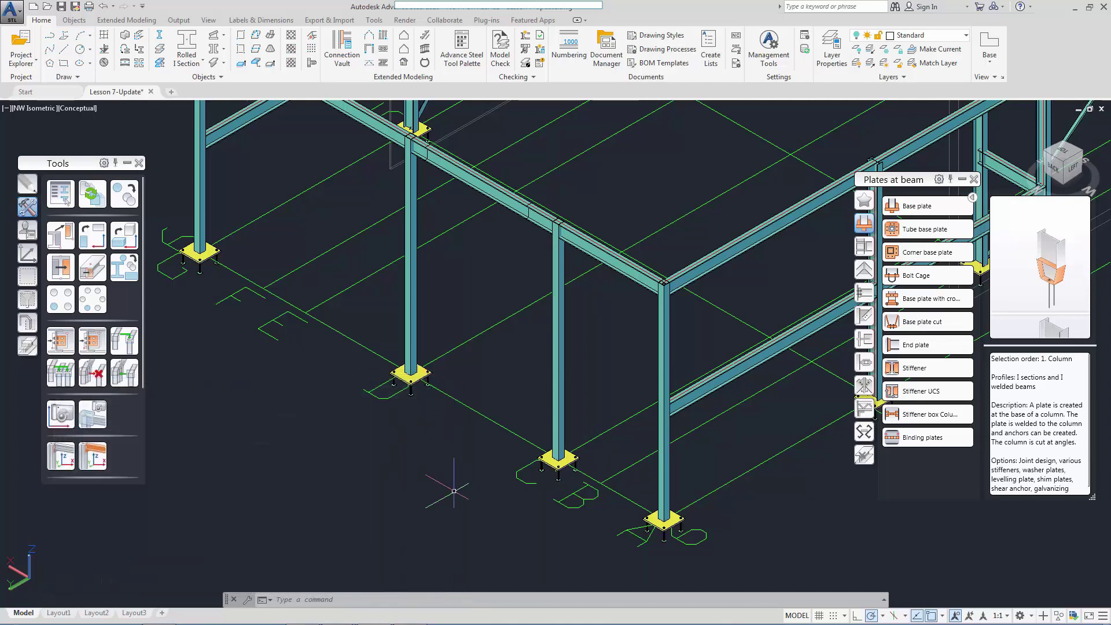
Add the middle and next column base plates to the group mastered by the corner plate.
left_click(129, 375)
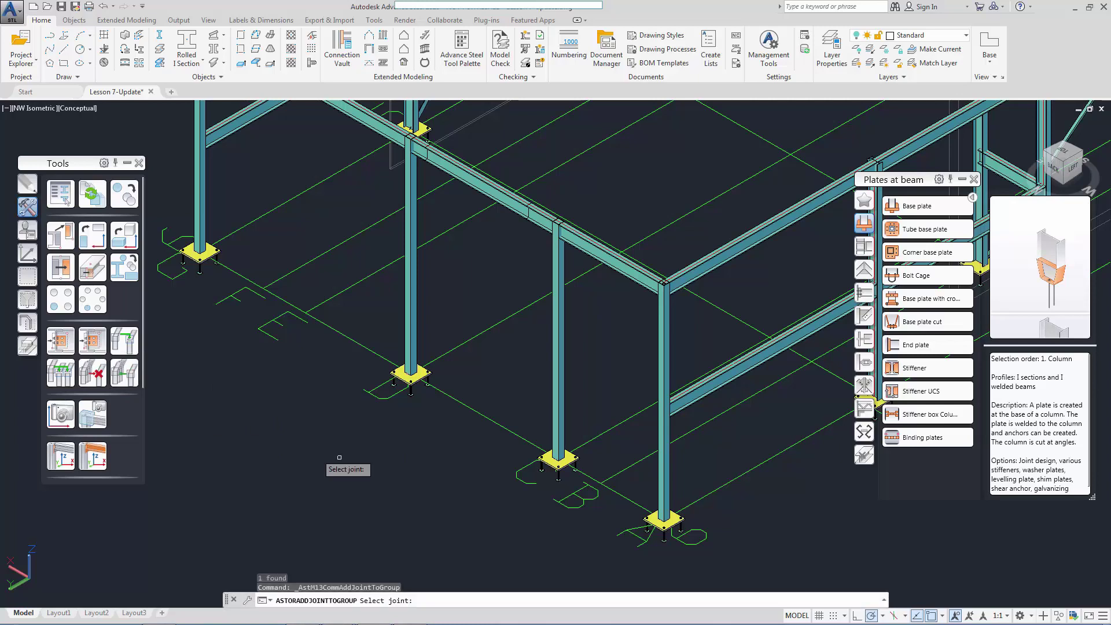
left_click(559, 477)
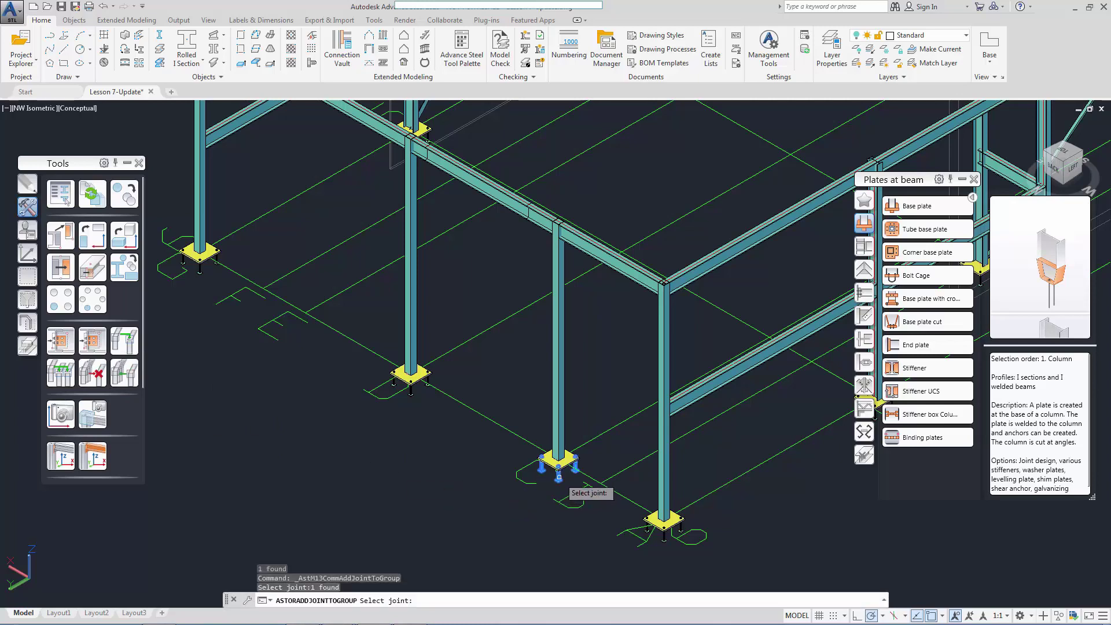
key("Return")
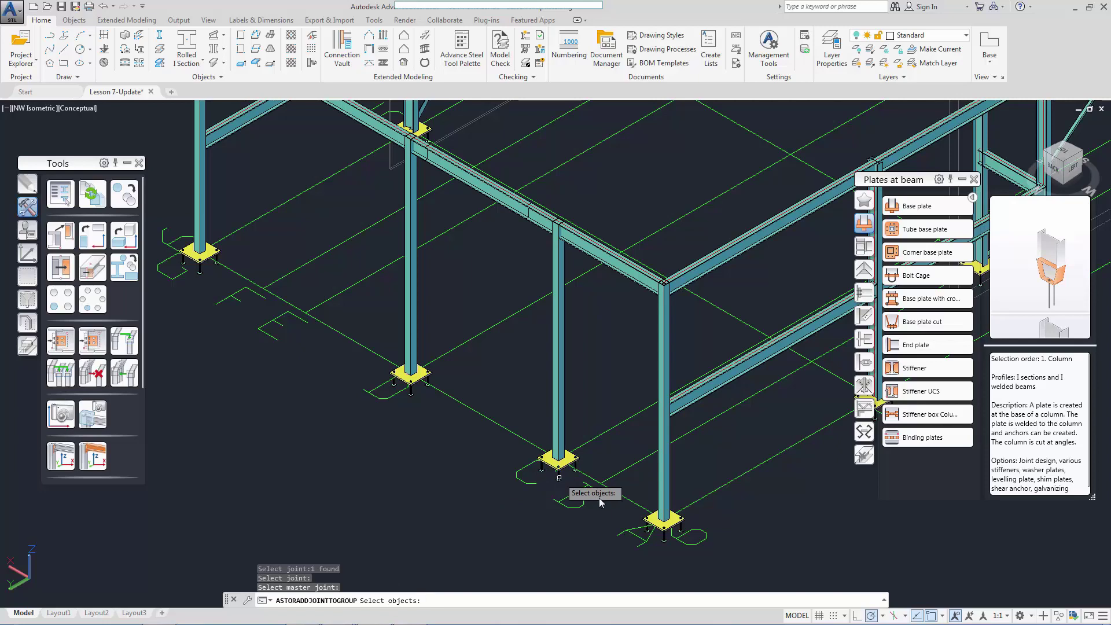
left_click(664, 534)
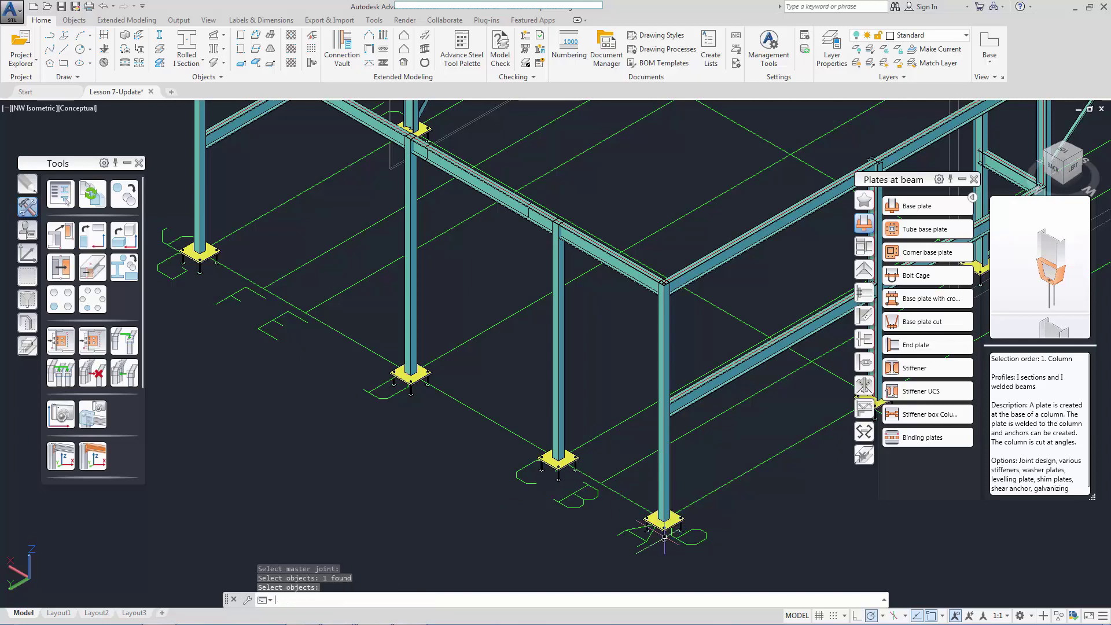
key("Return")
left_click(126, 373)
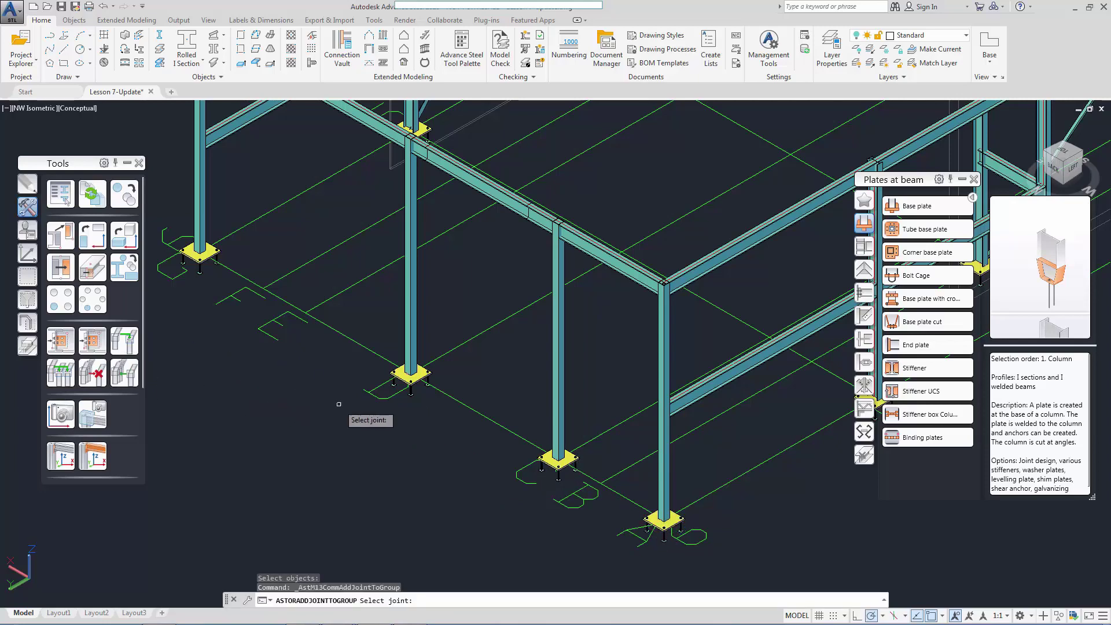
left_click(410, 393)
key("Return")
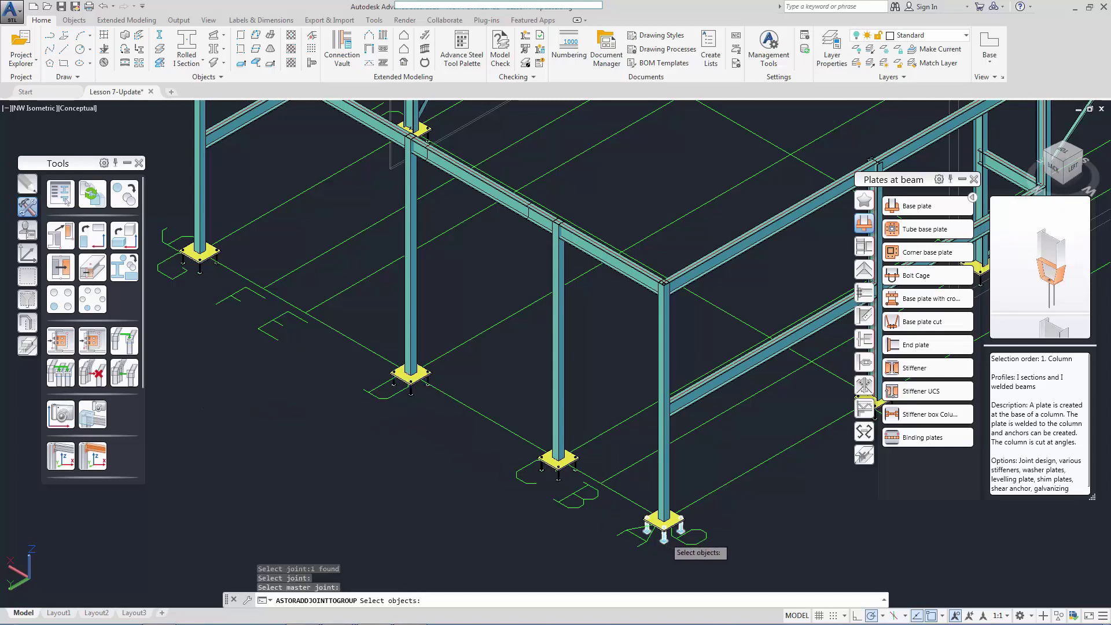
left_click(664, 534)
key("Return")
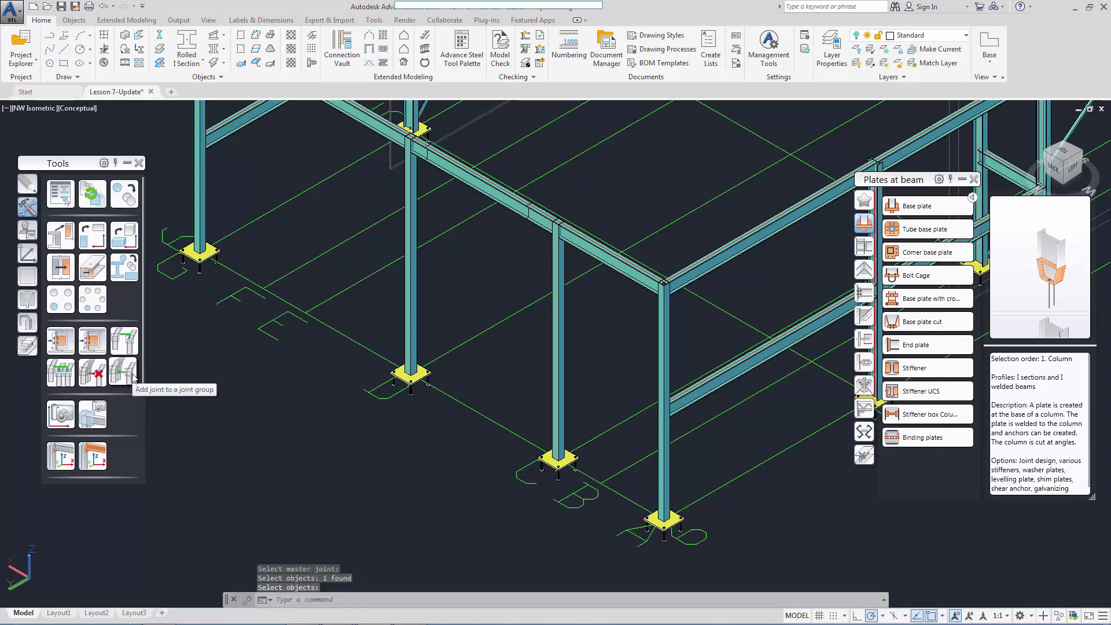
Add the far-left column's base plate to the corner plate's joint group too.
left_click(126, 373)
left_click(208, 279)
key("Return")
left_click(666, 539)
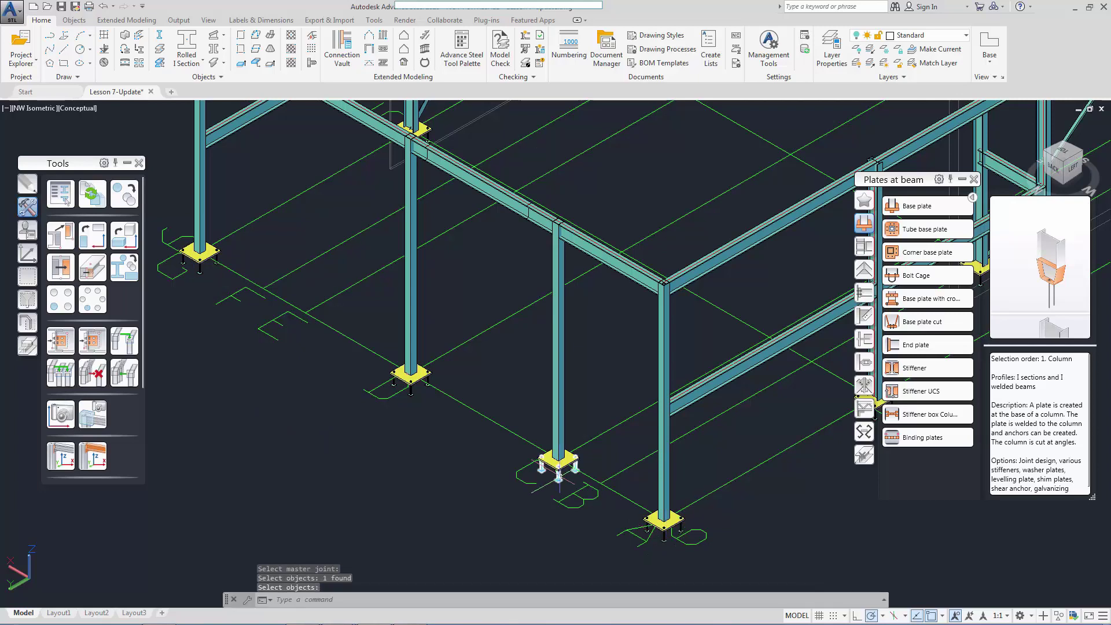
key("Return")
left_click(547, 463)
right_click(560, 477)
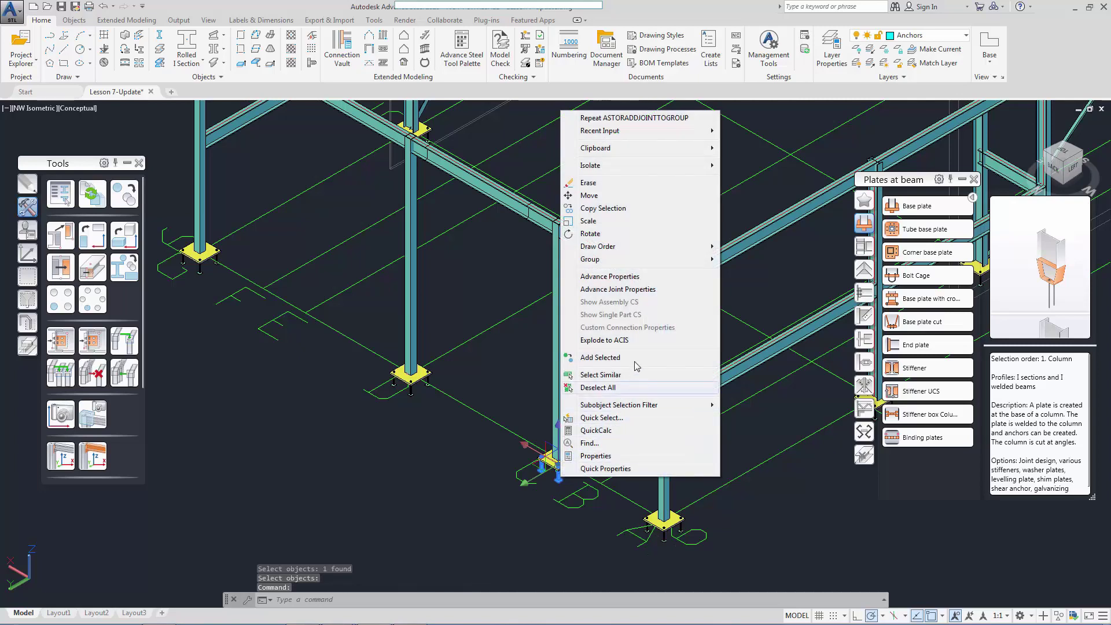
left_click(624, 290)
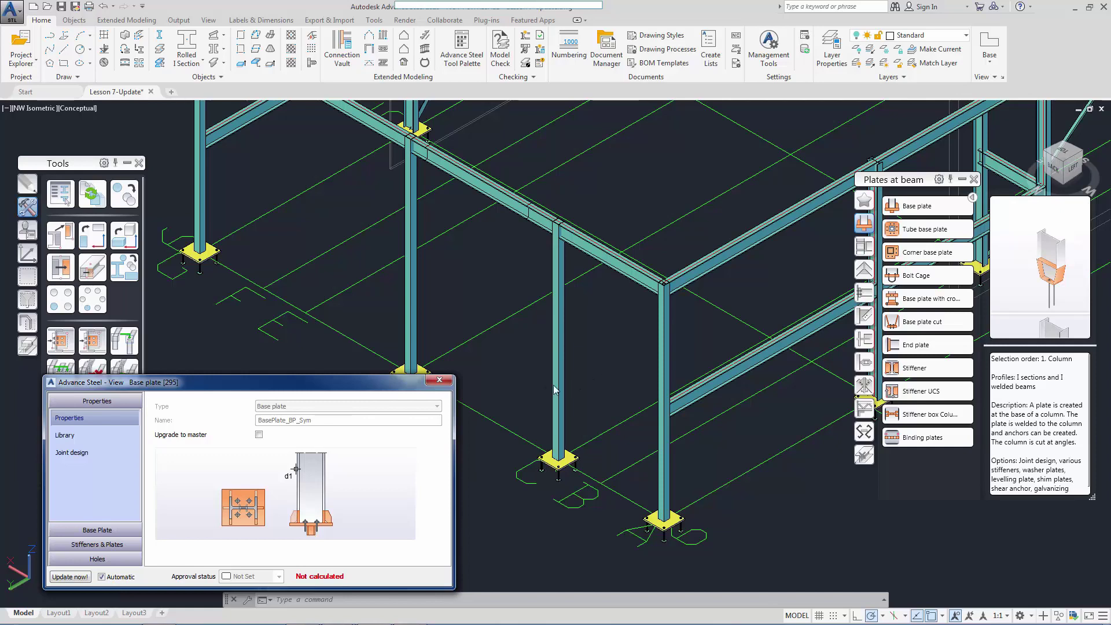
left_click(439, 380)
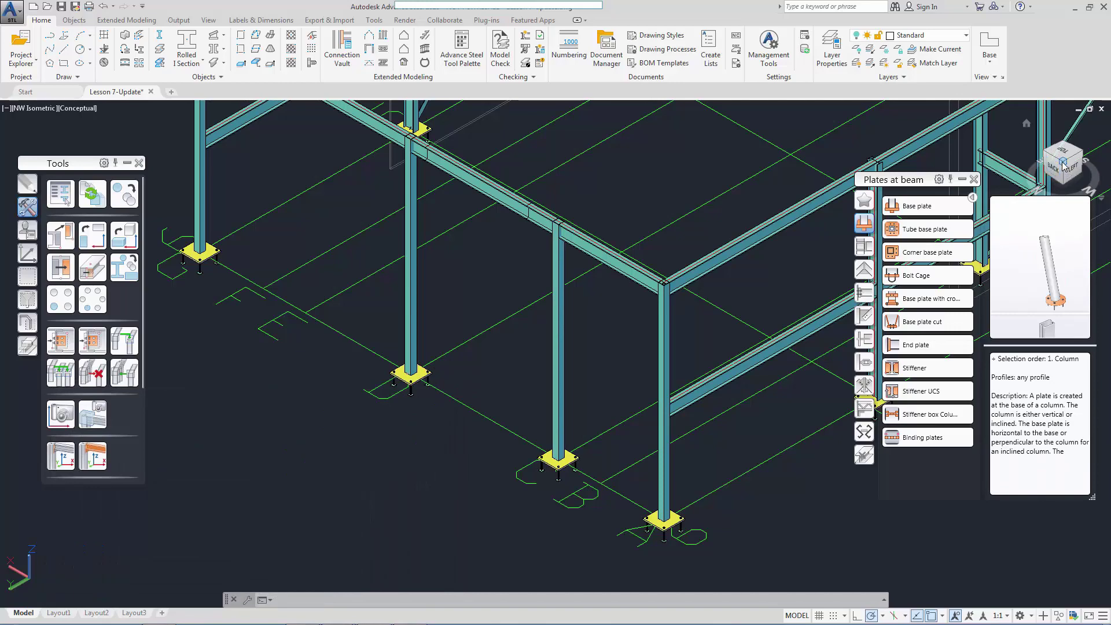
Save the model and reframe it in the southwest isometric view.
left_click(1063, 167)
key("ctrl+s")
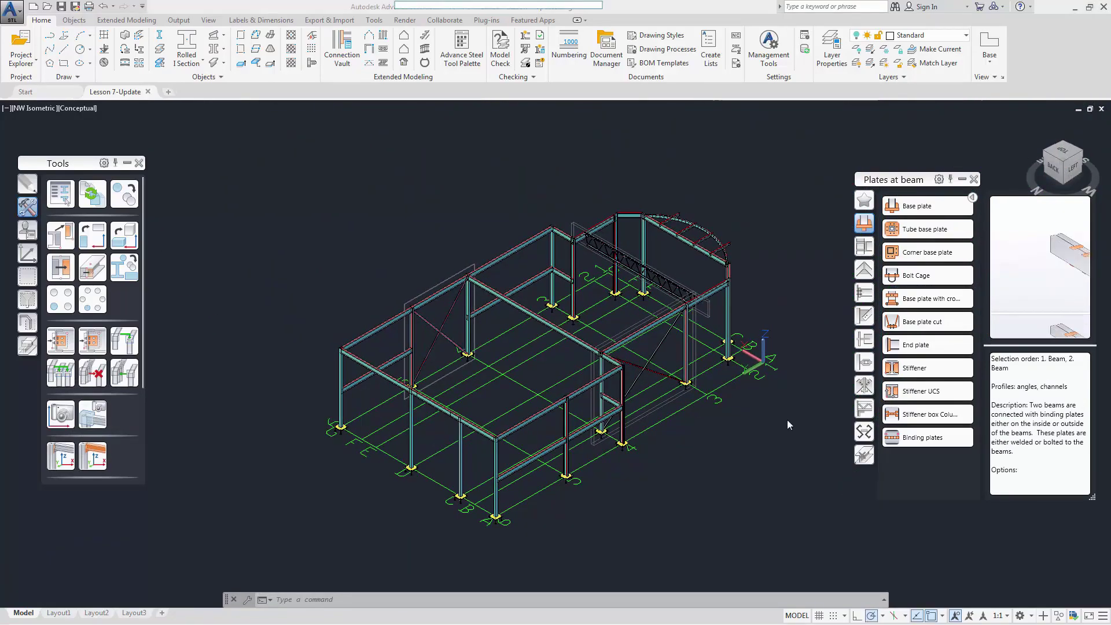
left_click(1084, 159)
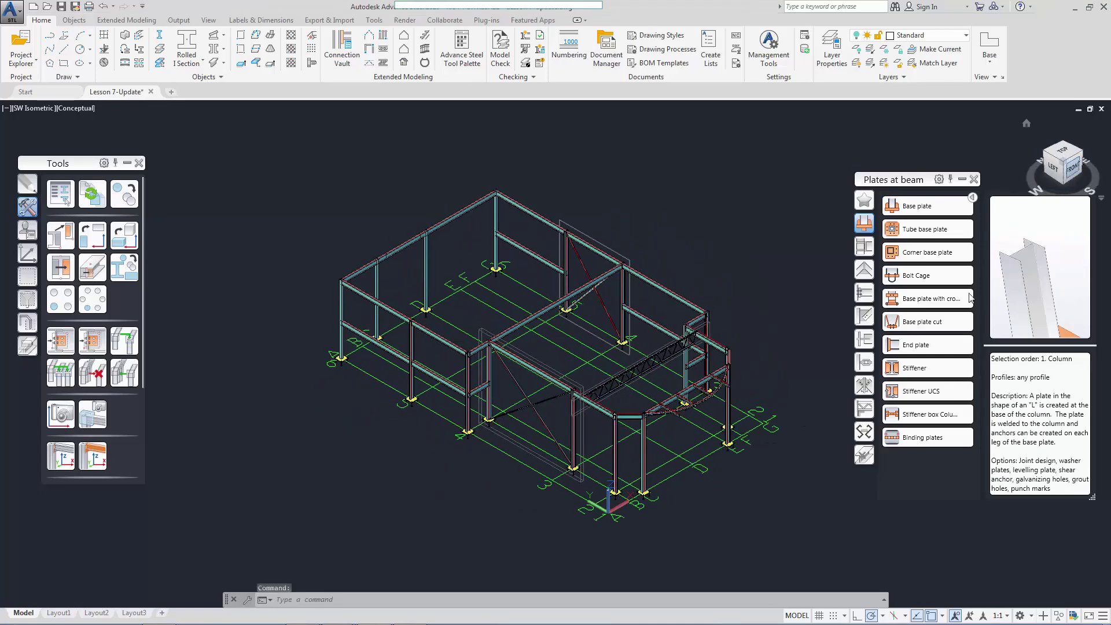
middle_click_drag(550, 415, 554, 409)
key("Escape")
scroll(554, 409, "up", 5)
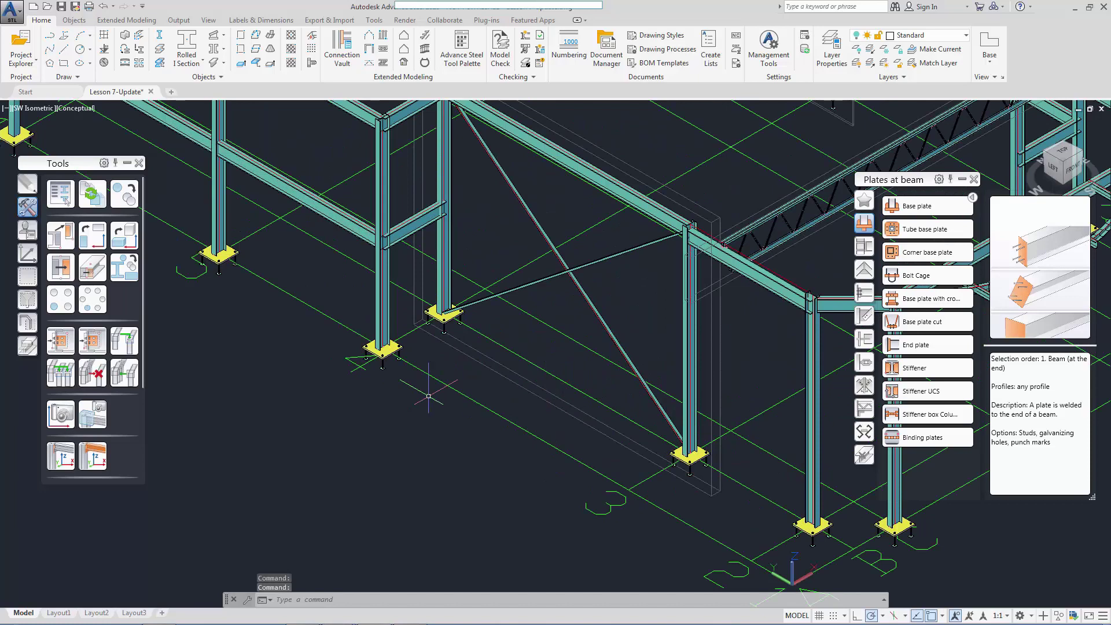
Detach the two braced columns' base plates from their joint groups.
left_click(98, 376)
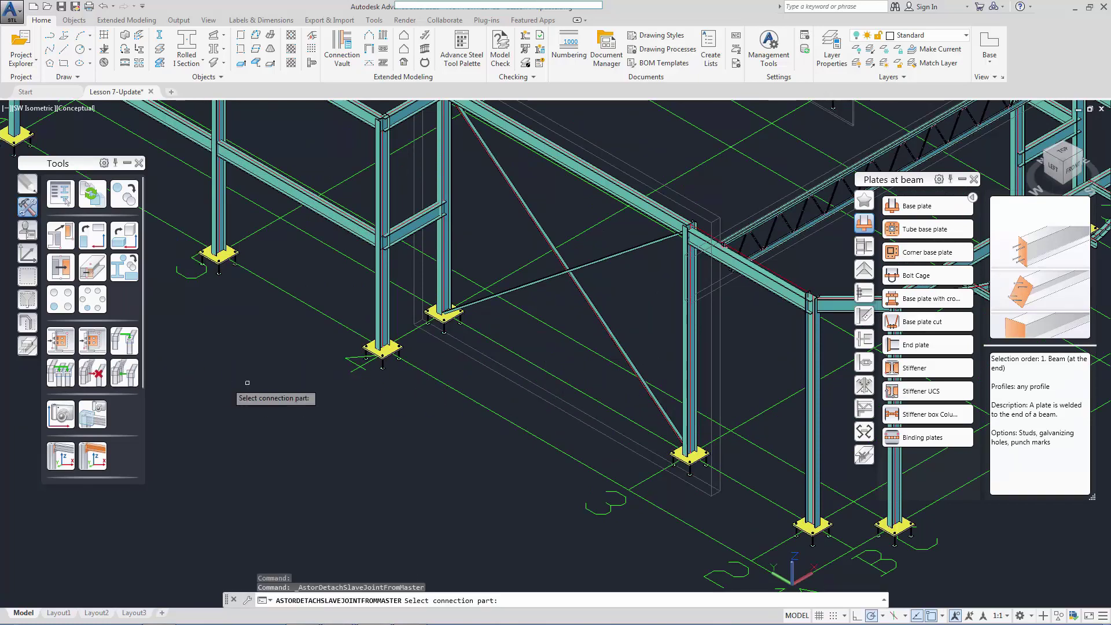
left_click(445, 330)
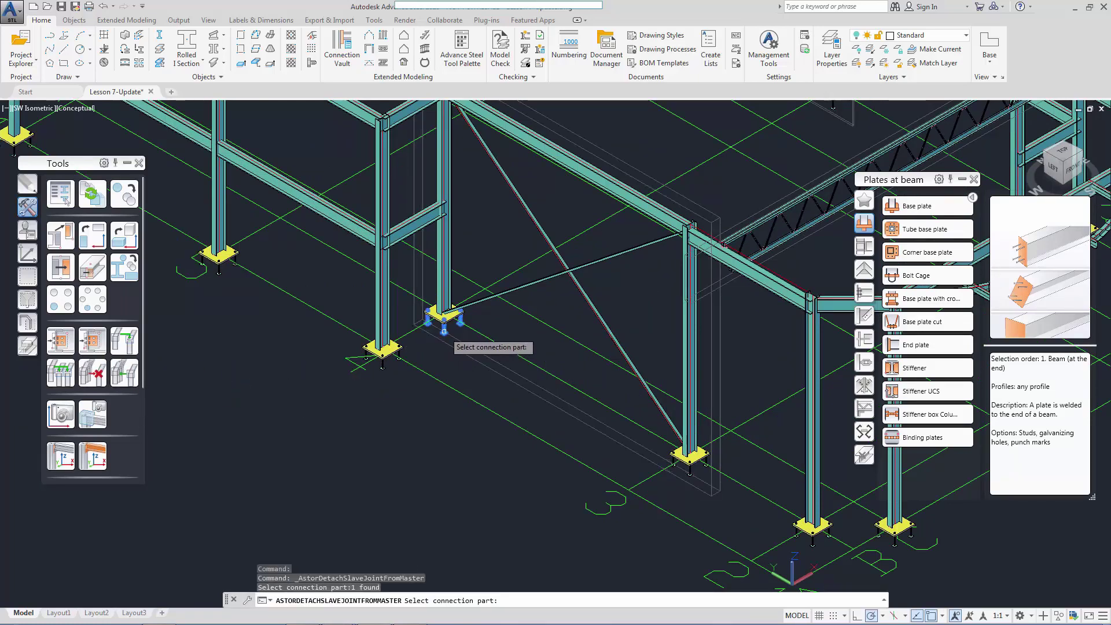
key("Return")
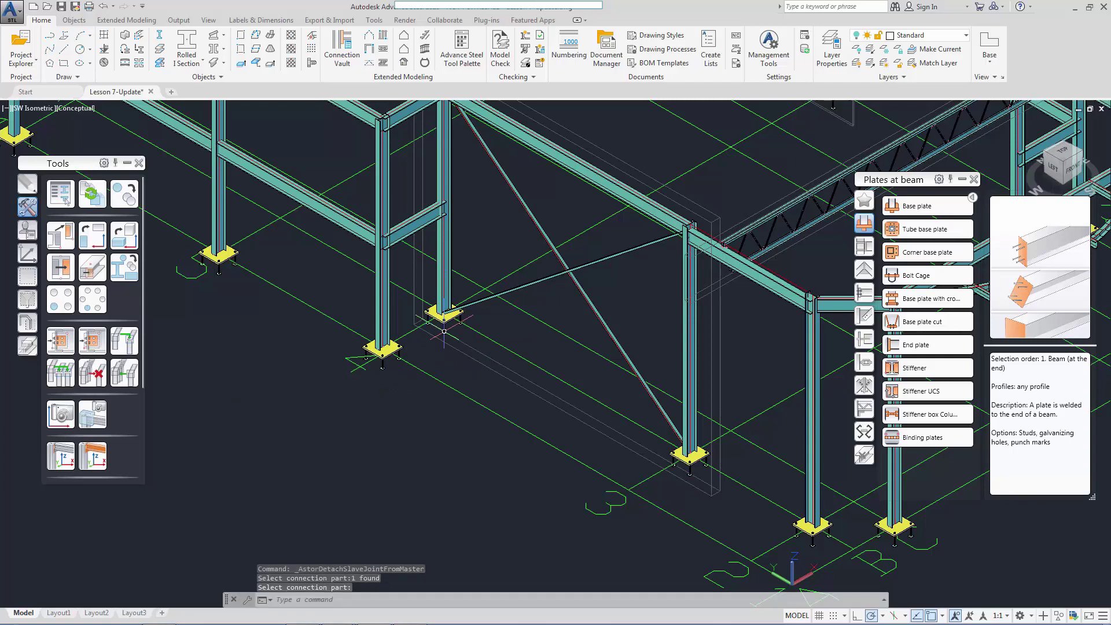
left_click(96, 376)
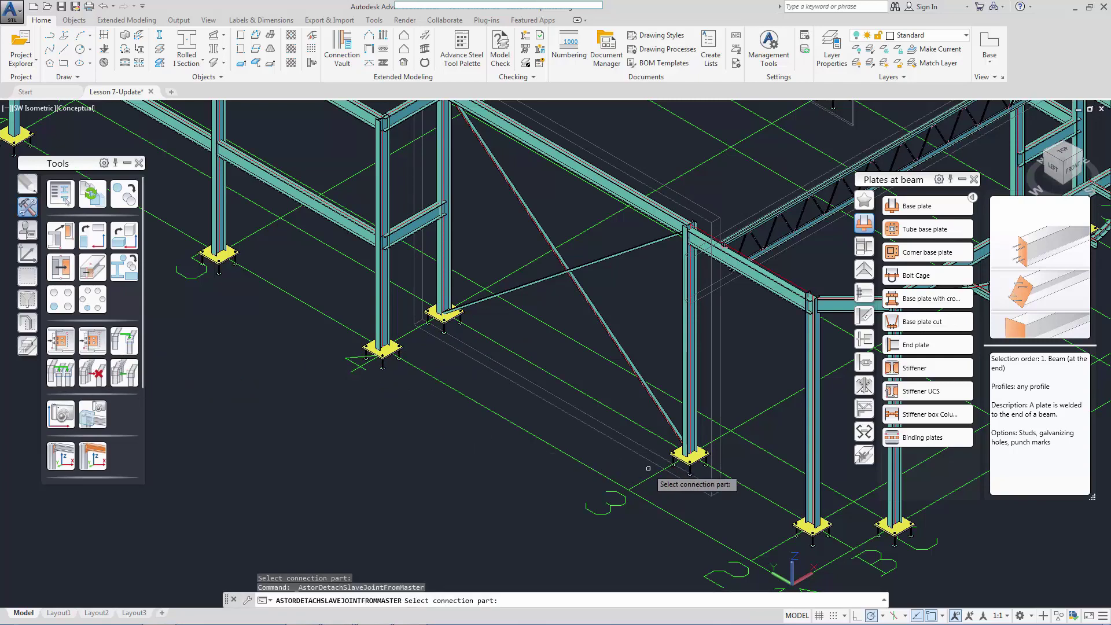
left_click(691, 472)
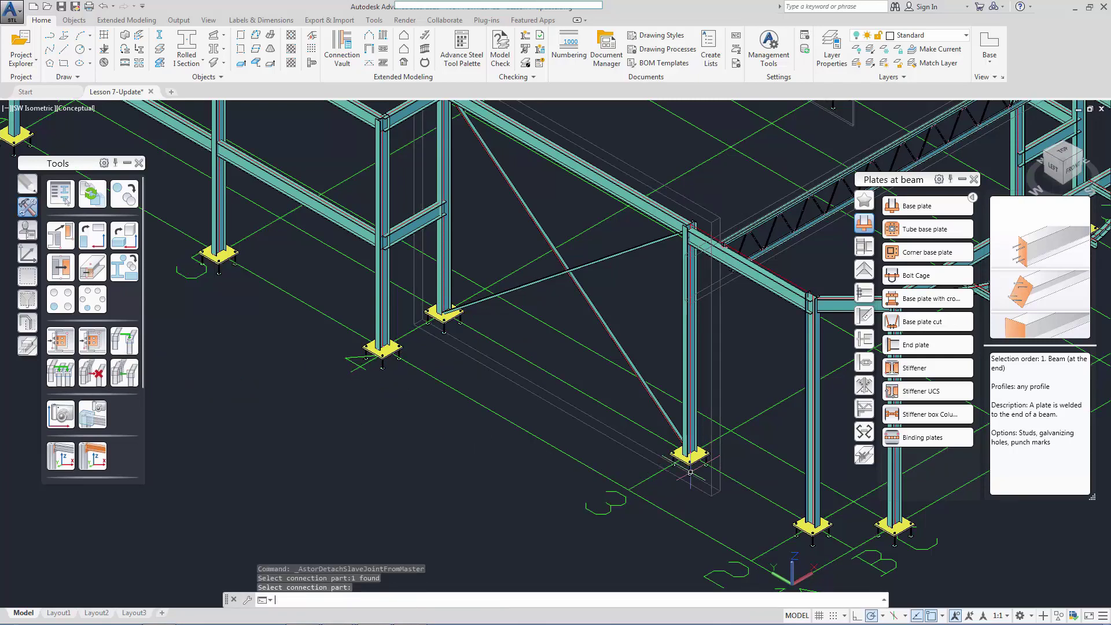
key("Return")
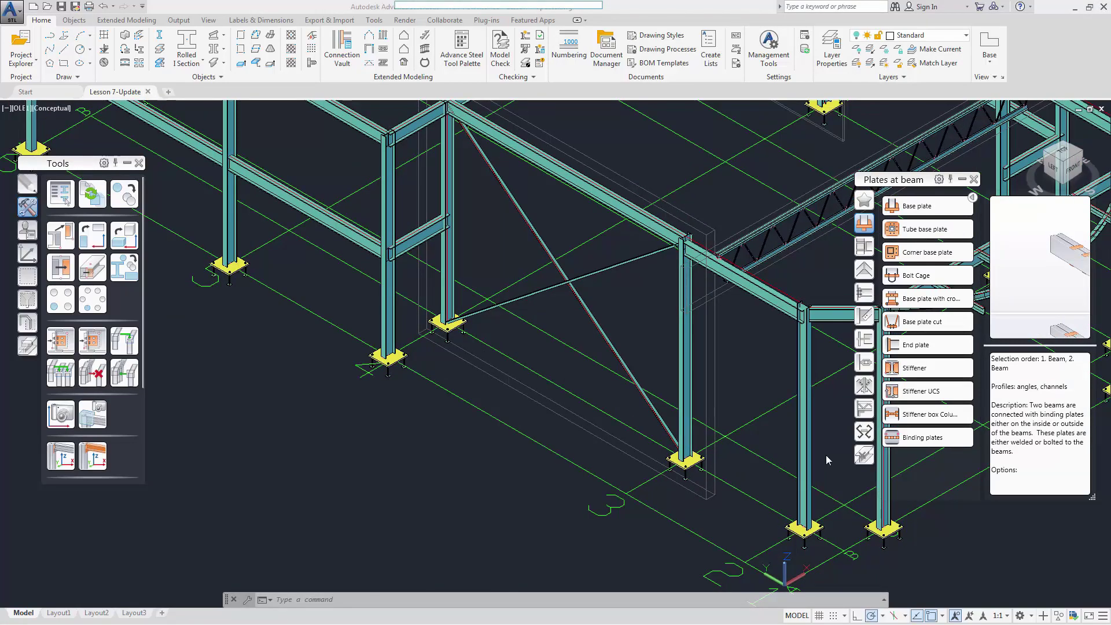
Make the braced column's base plate 20 thick with its set-out based on projections.
left_click(449, 334)
right_click(449, 336)
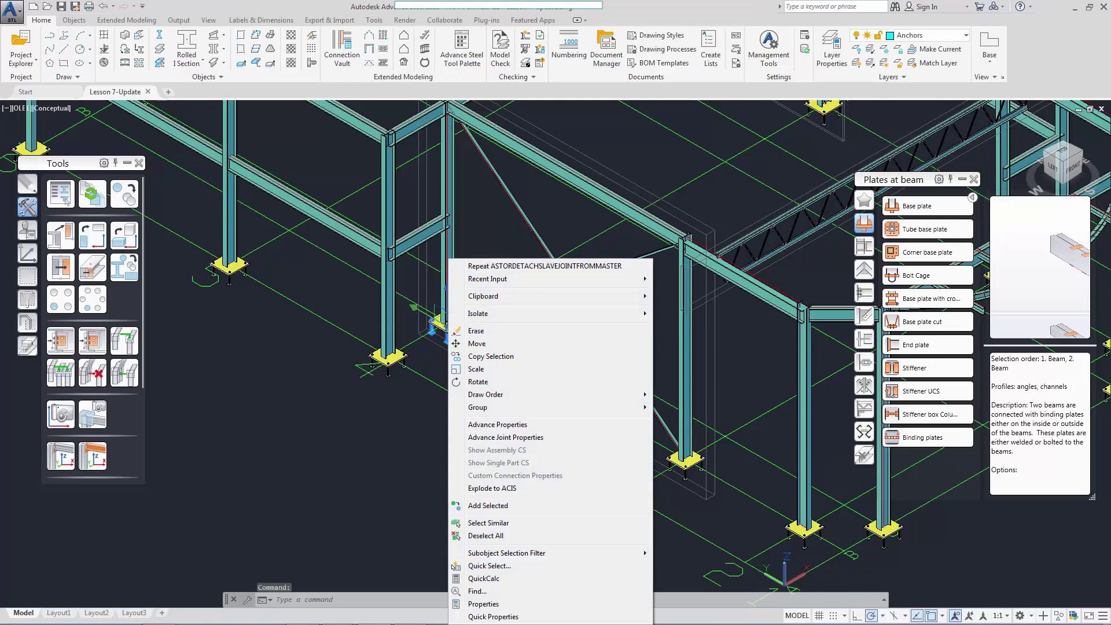
left_click(531, 439)
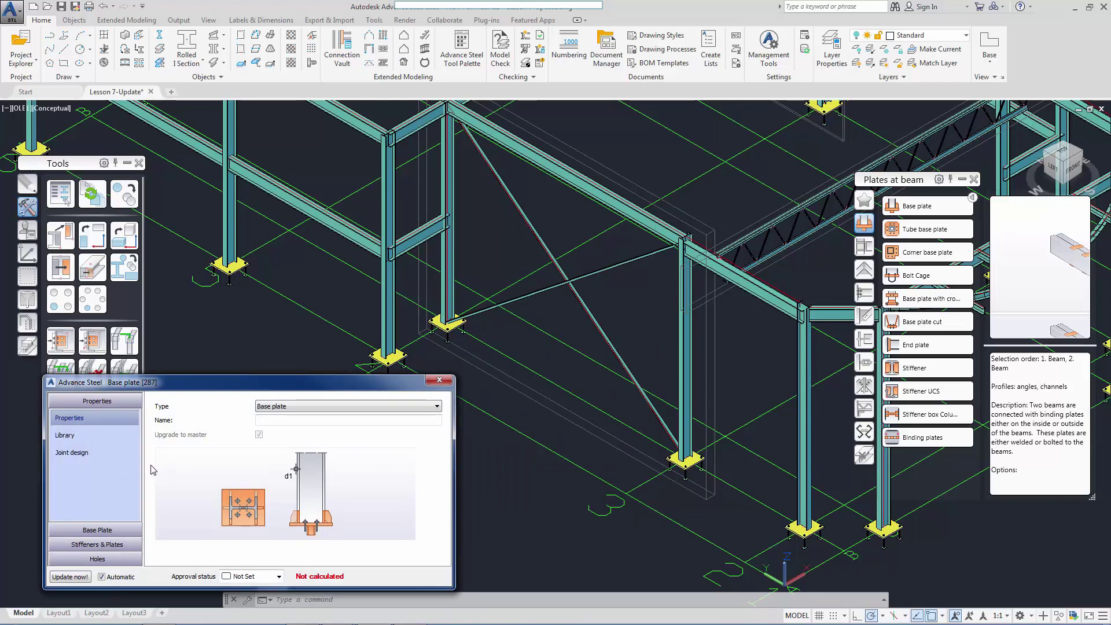
left_click(99, 530)
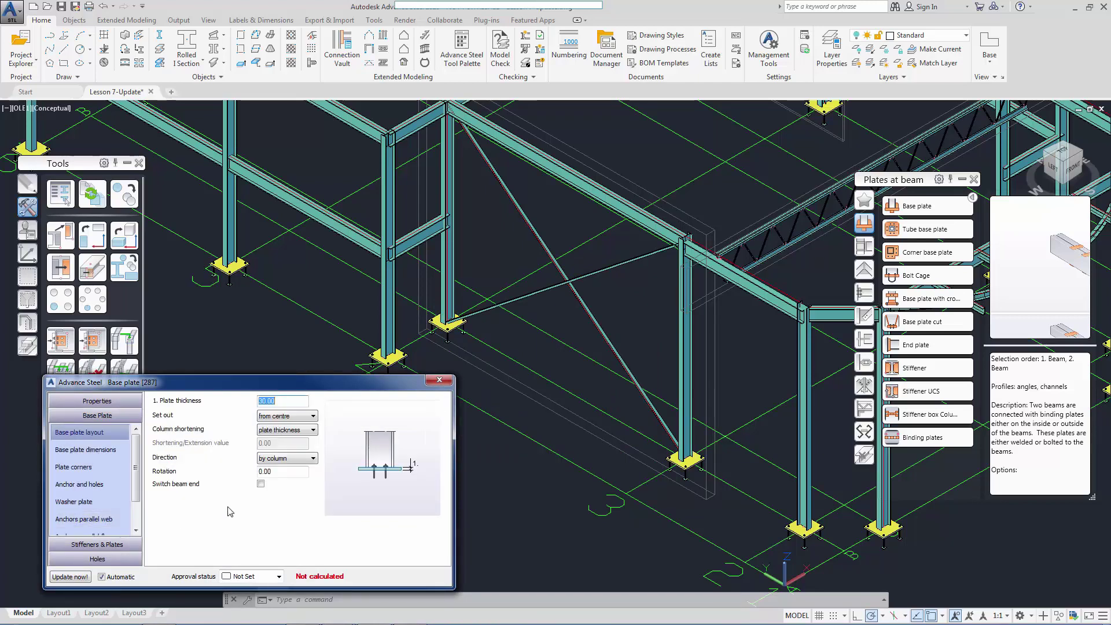
key("Return")
left_click(287, 416)
left_click(288, 432)
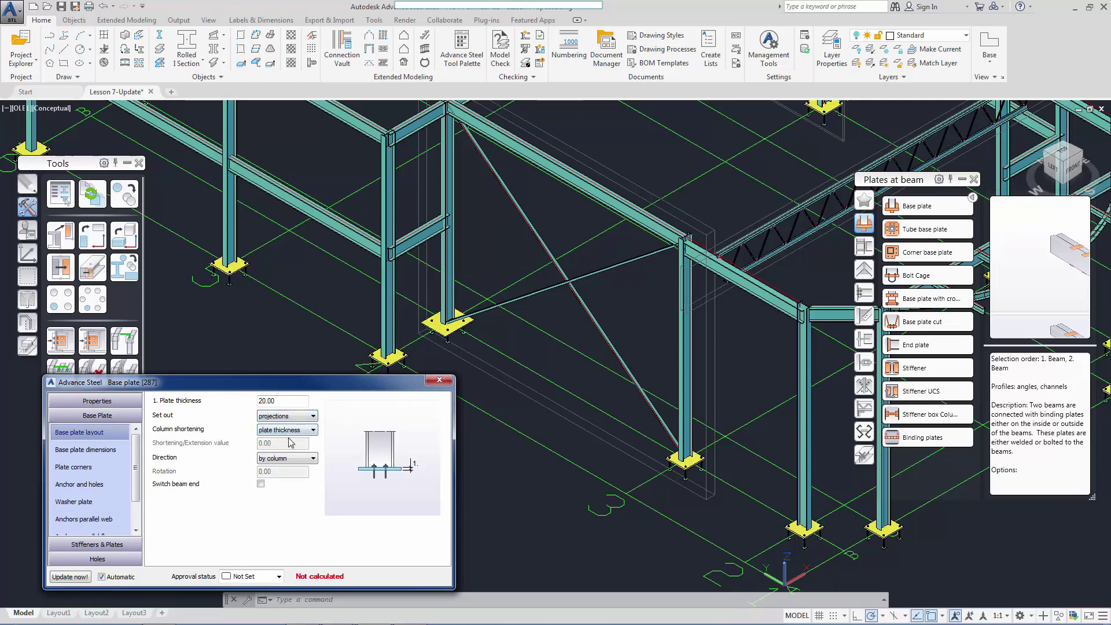
Set the base plate projections individually to 30, 30, 30 and 200.
left_click(110, 451)
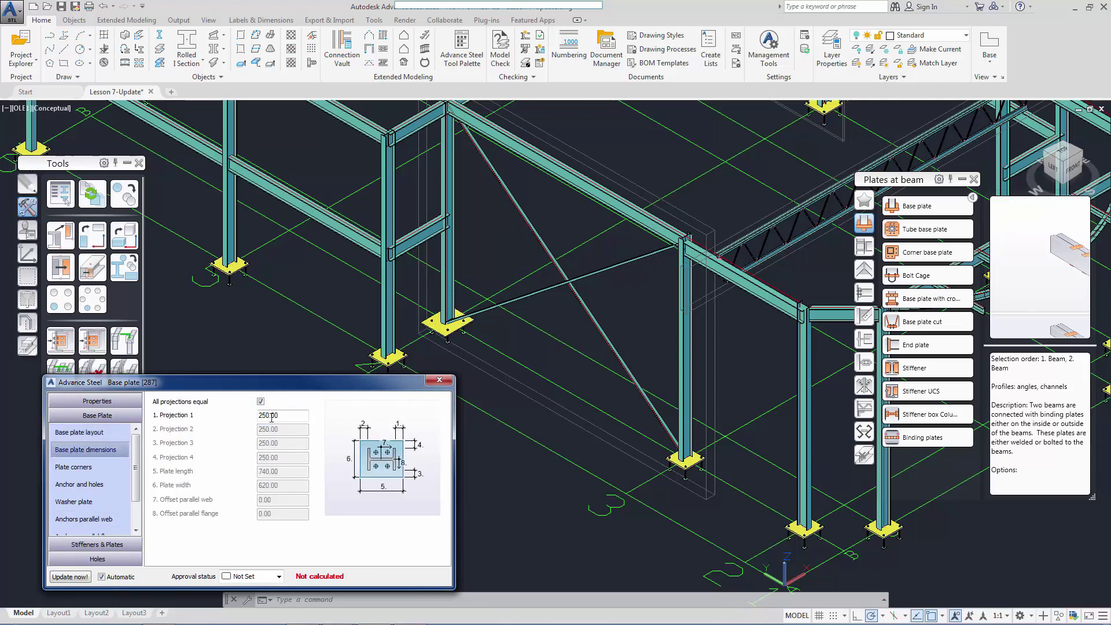
left_click(261, 402)
type("30")
key("Return")
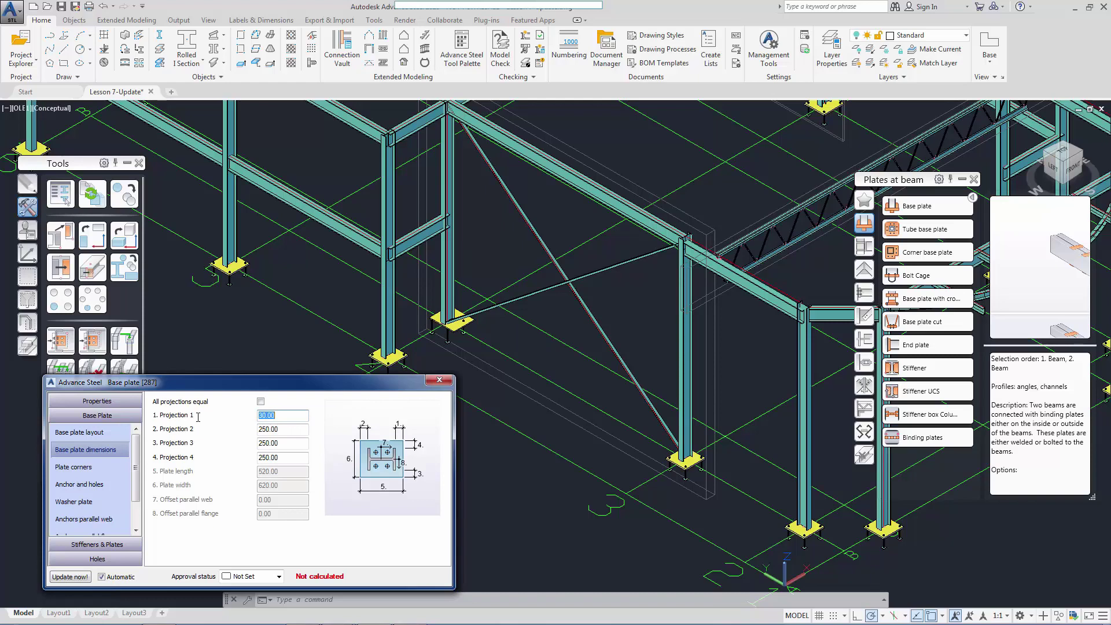
double_click(288, 430)
type("30")
double_click(286, 444)
type("30")
left_click(287, 458)
double_click(287, 458)
type("200")
key("Return")
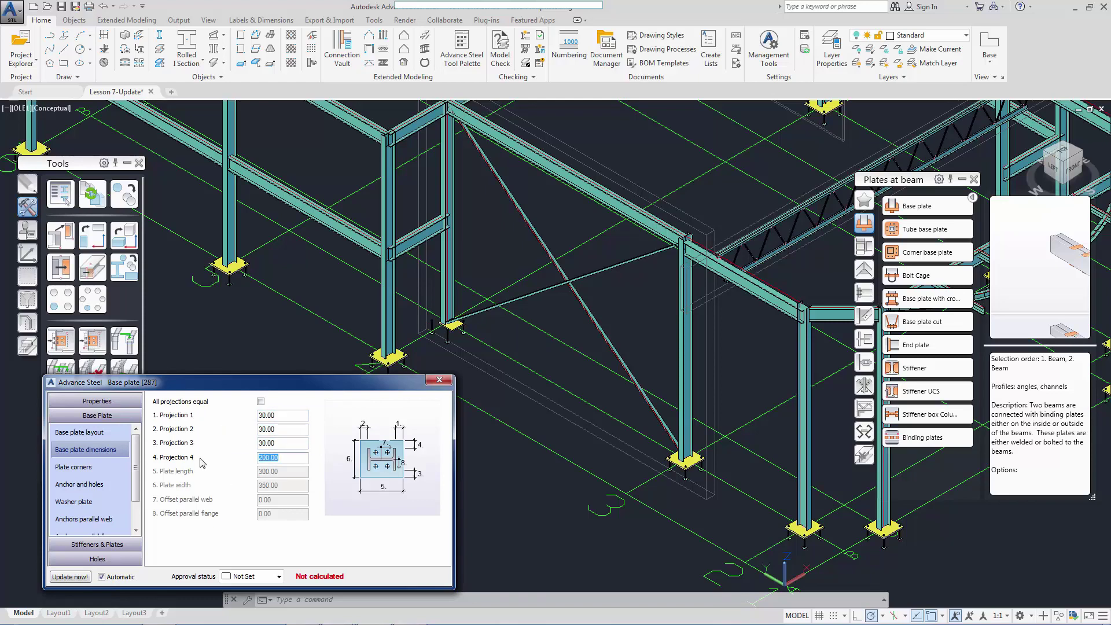
Use Upat UMV anchors with 120 intermediate spacing and close the base plate dialog.
left_click(87, 484)
left_click(295, 412)
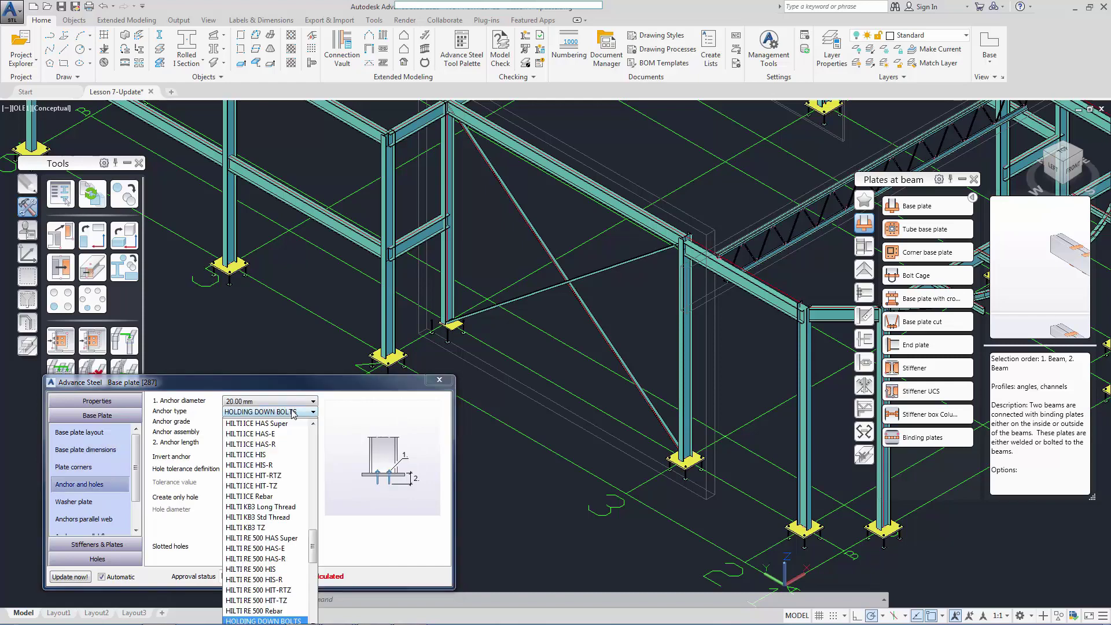
scroll(312, 543, "down", 5)
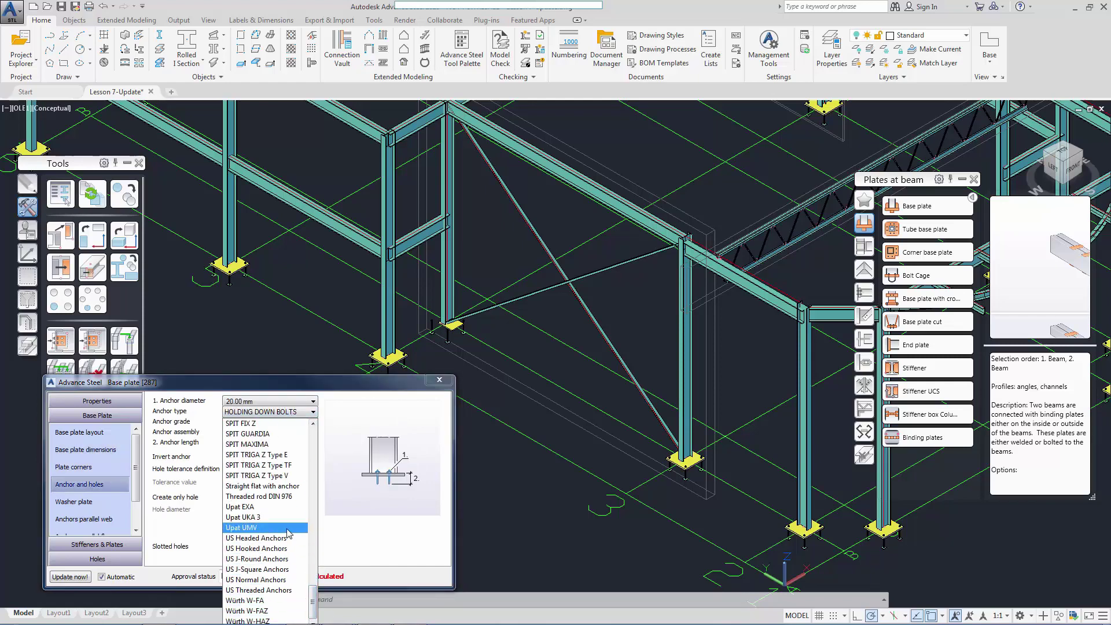
left_click(287, 531)
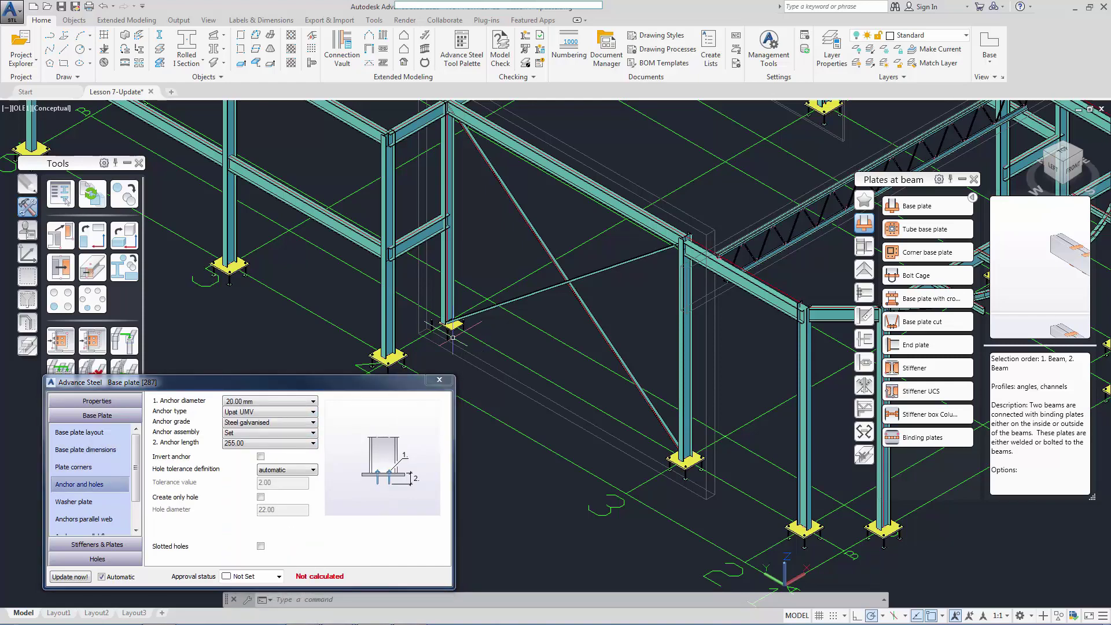
left_click(84, 519)
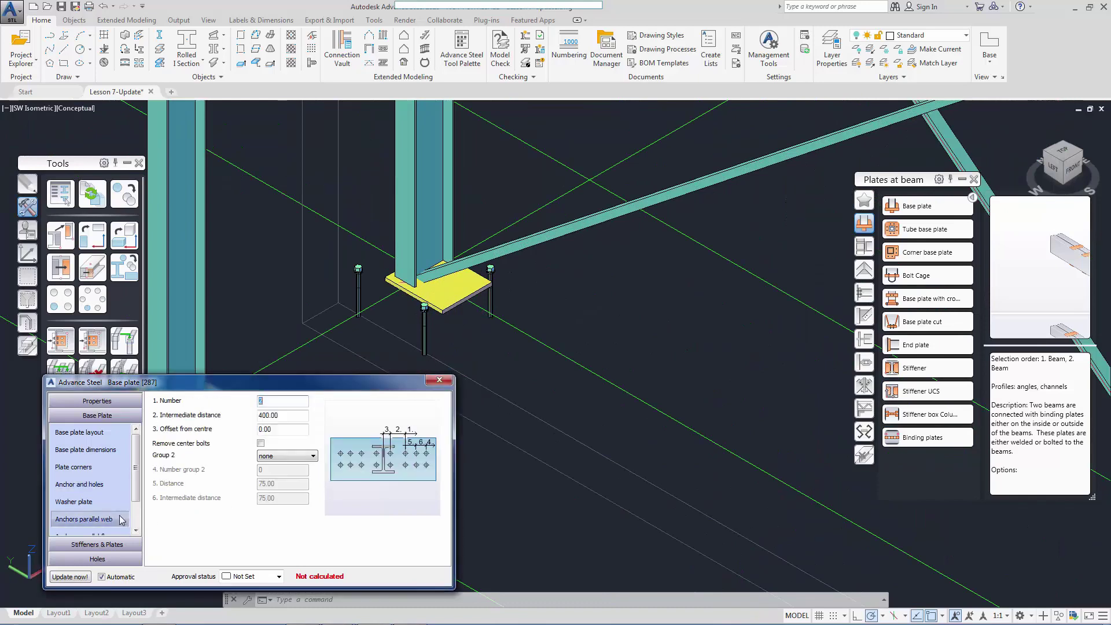
key("Tab")
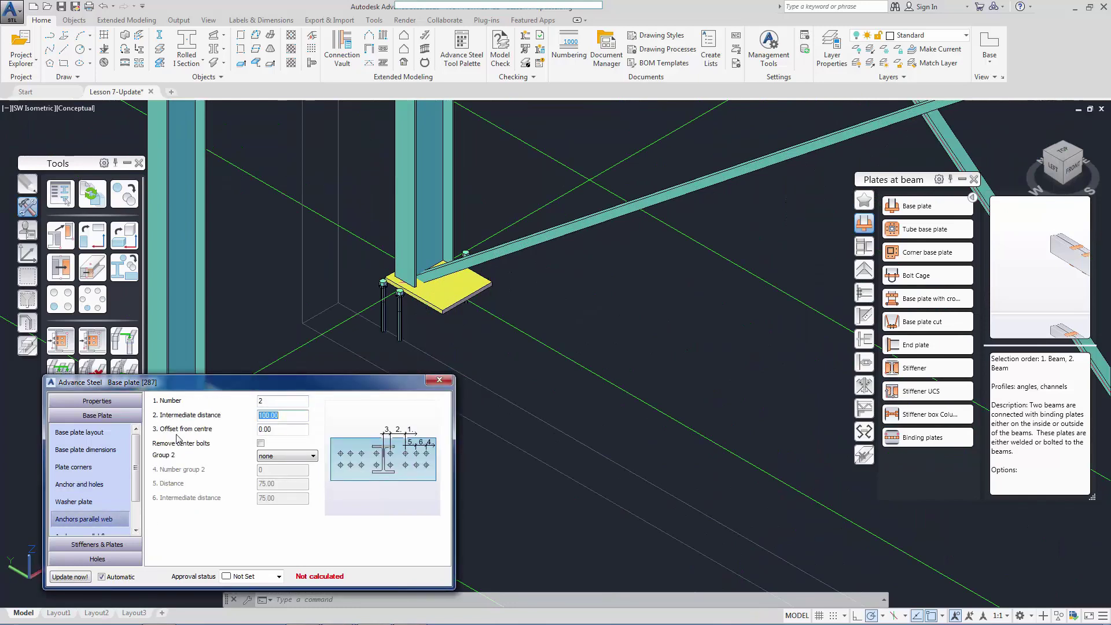
scroll(136, 463, "down", 1)
left_click(86, 502)
double_click(296, 418)
type("120")
key("Return")
left_click(440, 380)
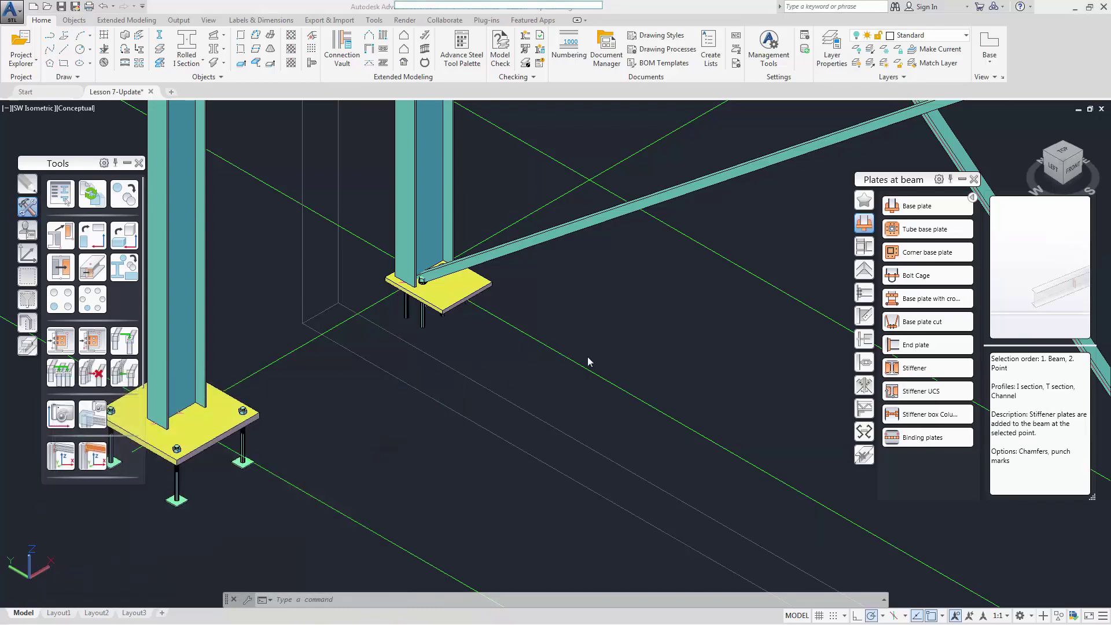
scroll(634, 315, "down", 2)
Open the next base plate's joint properties from its anchors and change the plate set-out method.
middle_click_drag(634, 314, 457, 302)
left_click(755, 528)
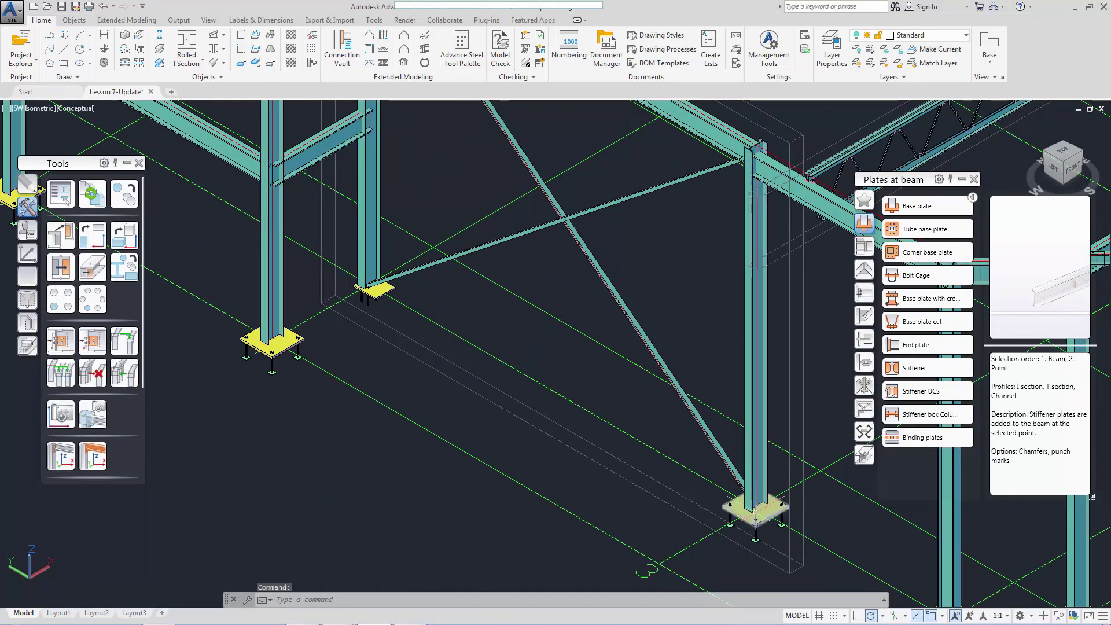
right_click(751, 543)
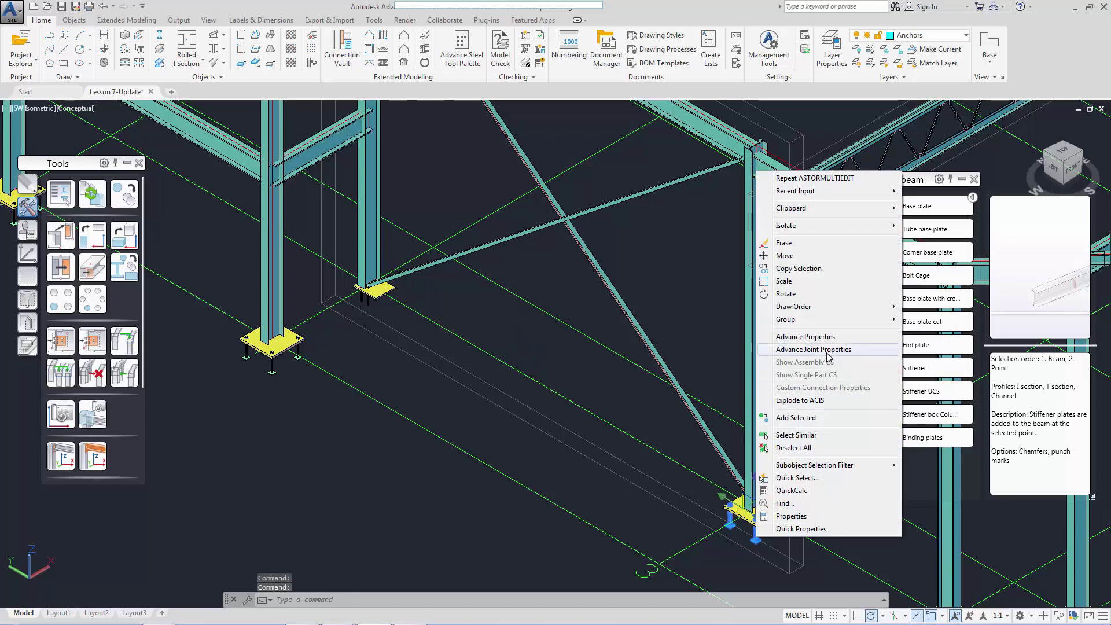
left_click(818, 360)
left_click(99, 528)
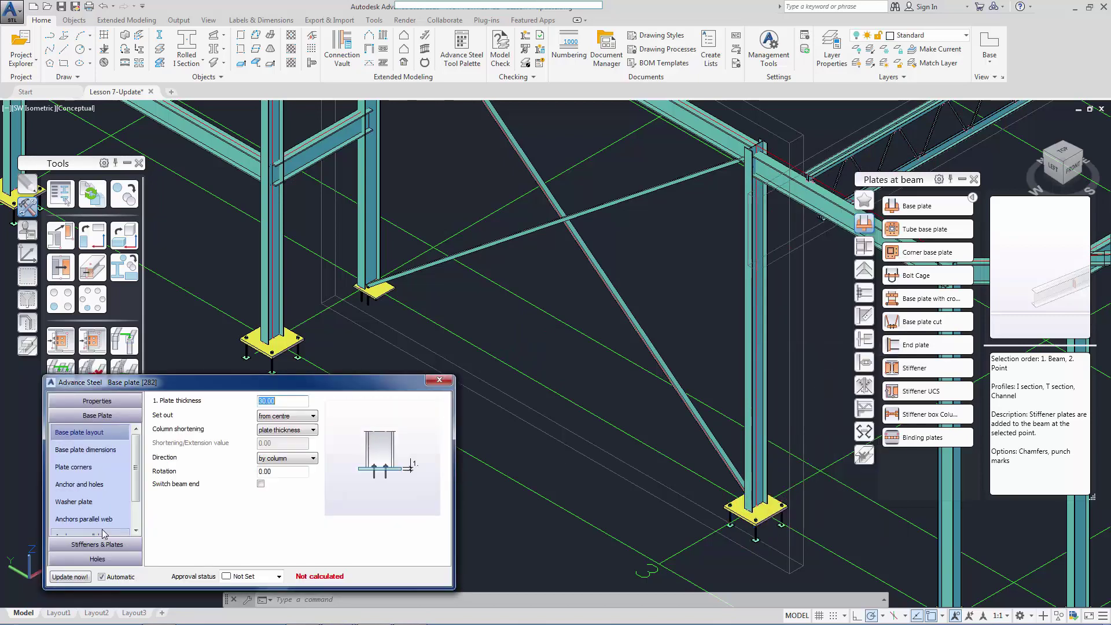
left_click(298, 416)
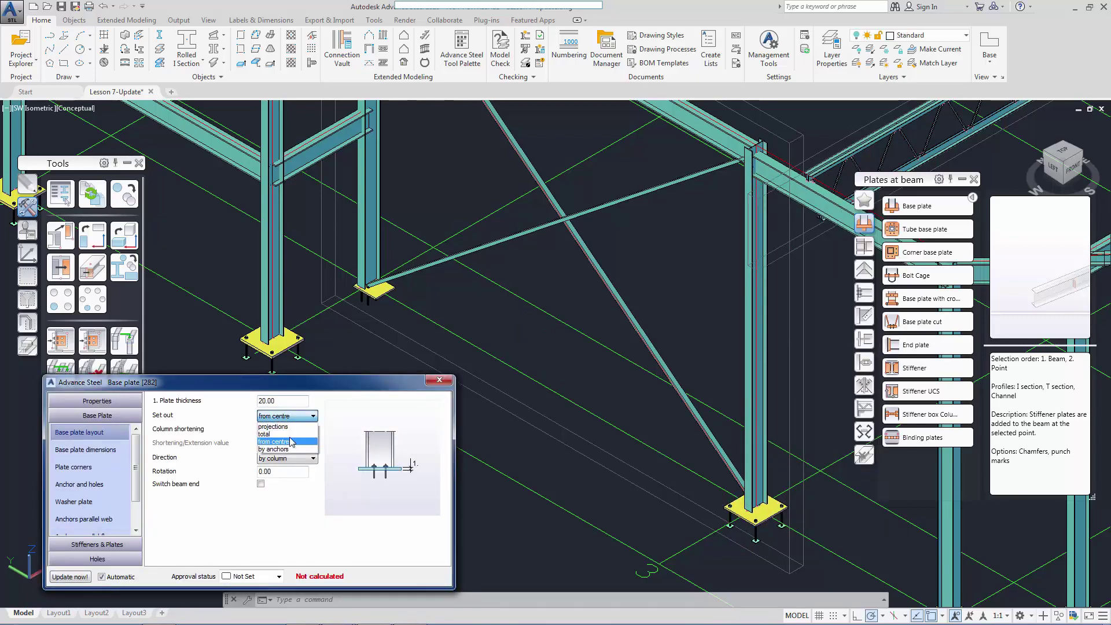
left_click(286, 438)
Set independent base plate projections of 30, 30, 200 and 2.
left_click(85, 450)
left_click(261, 401)
key("Tab")
type("30")
key("Tab")
type("30")
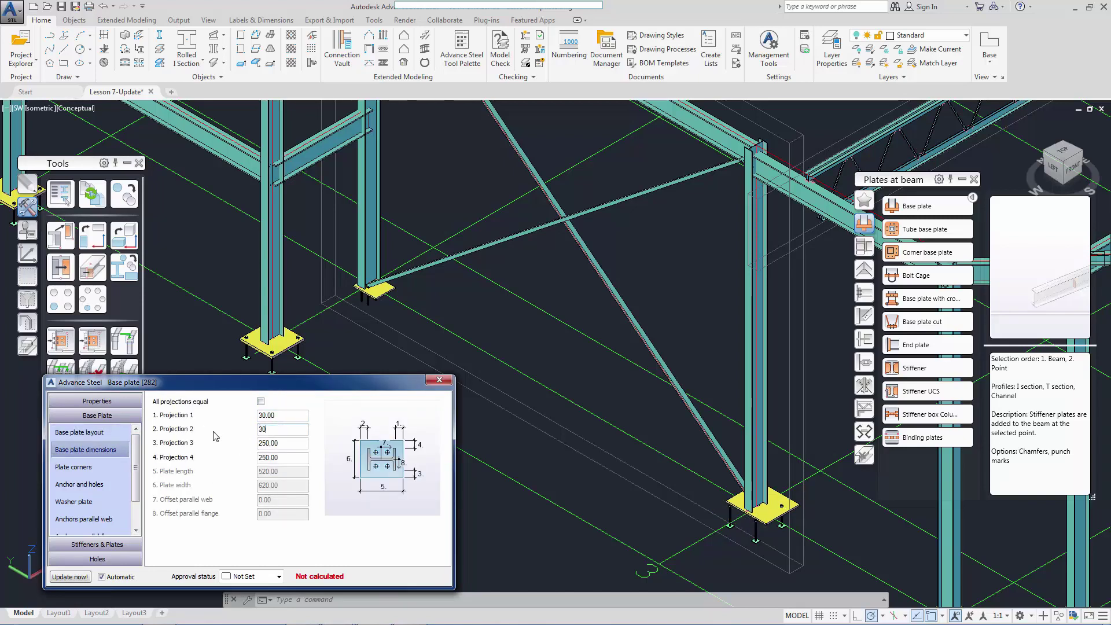
key("Tab")
type("200")
key("Tab")
type("2")
key("Tab")
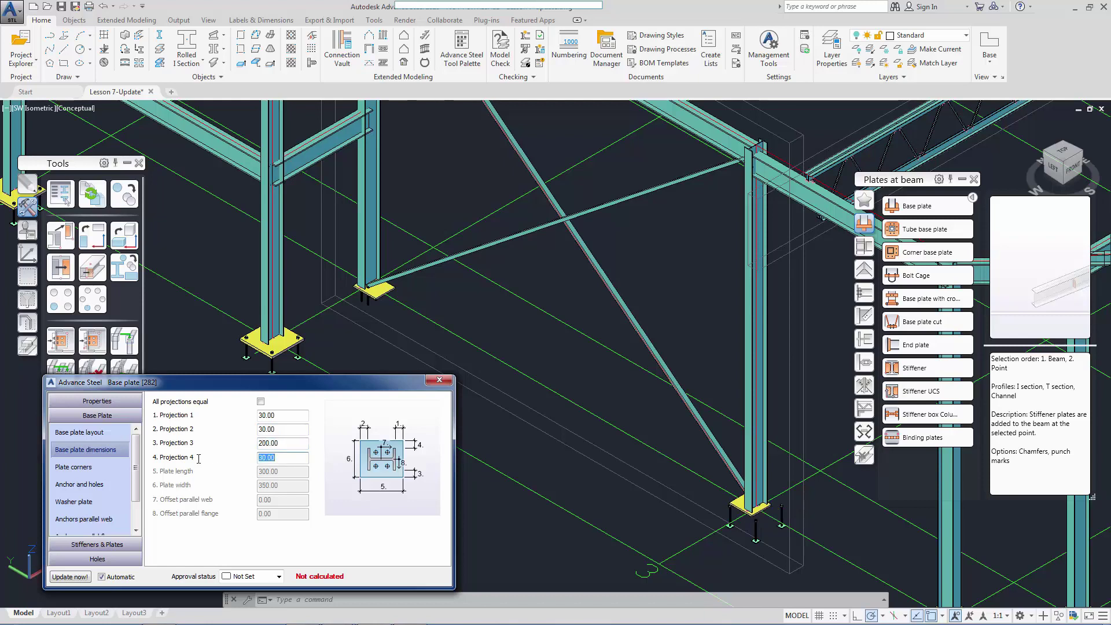
Change the anchor type to Upat UMV.
left_click(79, 484)
left_click(291, 412)
scroll(272, 521, "down", 5)
left_click(275, 530)
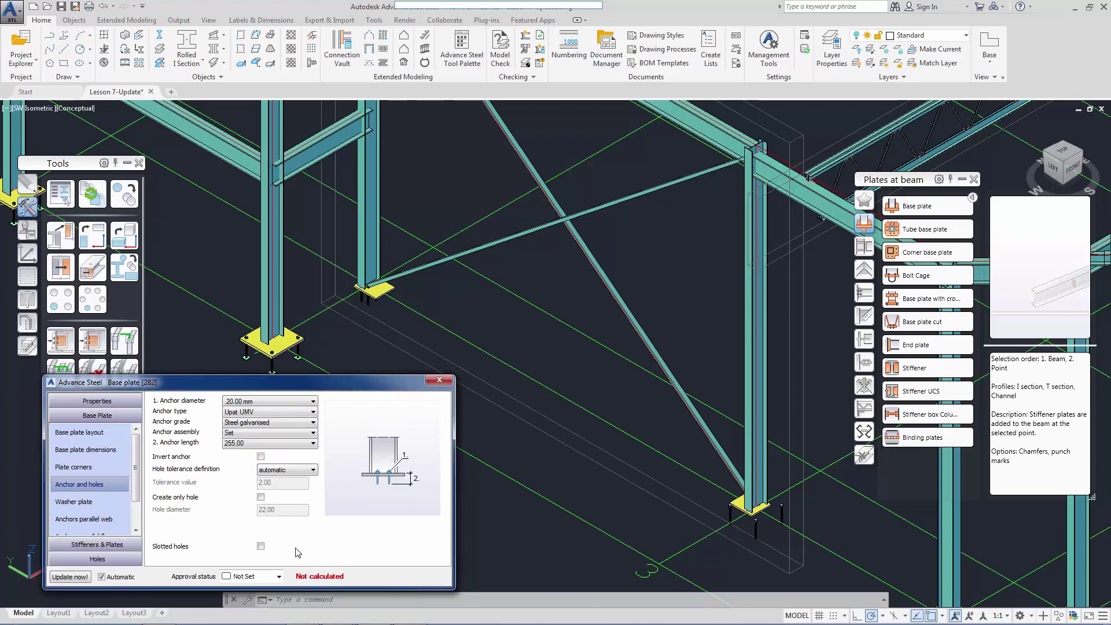
Space the flange-parallel anchors 120 apart, close the settings and pan the view.
left_click(84, 520)
key("Tab")
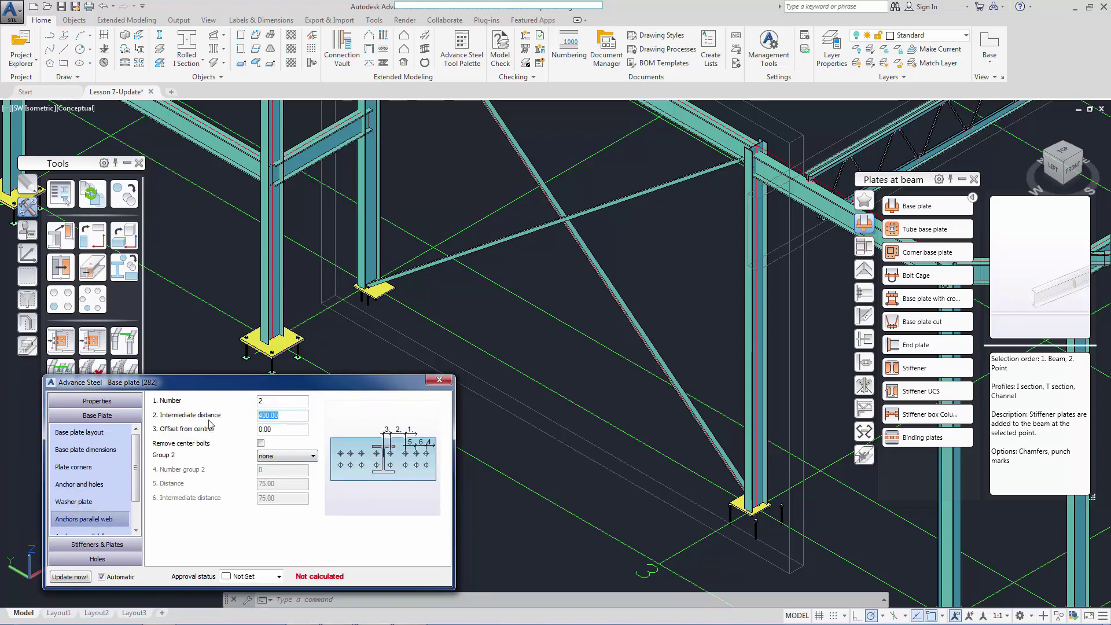
scroll(135, 529, "down", 1)
left_click(87, 502)
left_click_drag(283, 416, 266, 415)
type("12120")
key("Return")
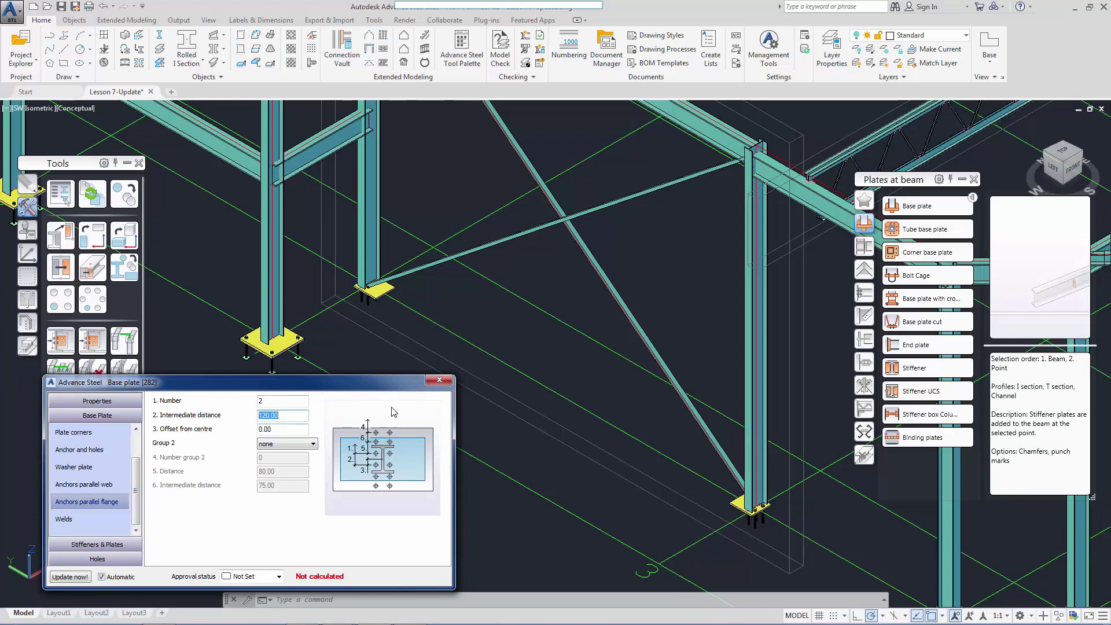
left_click(445, 385)
middle_click_drag(493, 411, 406, 355)
key("Escape")
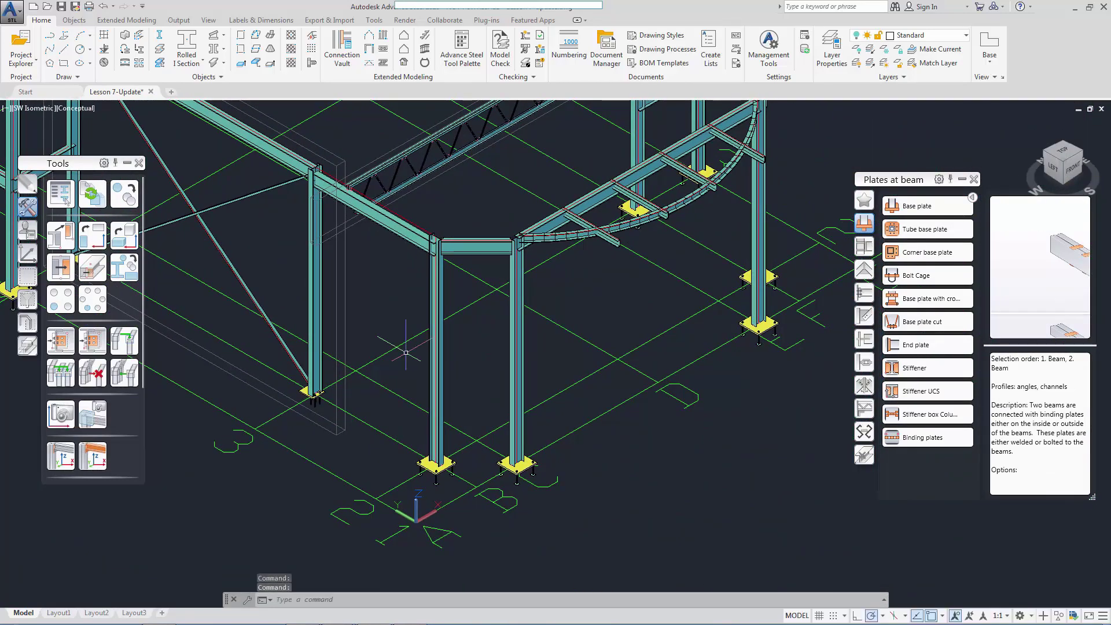
Open the column A-1 base plate joint properties and make it a master joint.
left_click(438, 483)
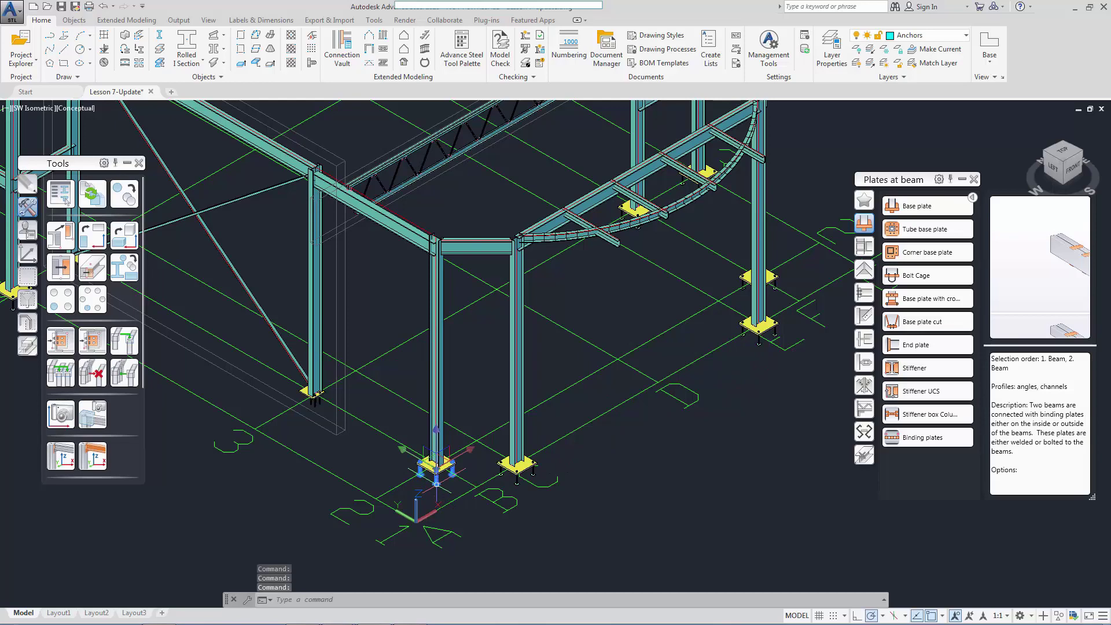
right_click(437, 484)
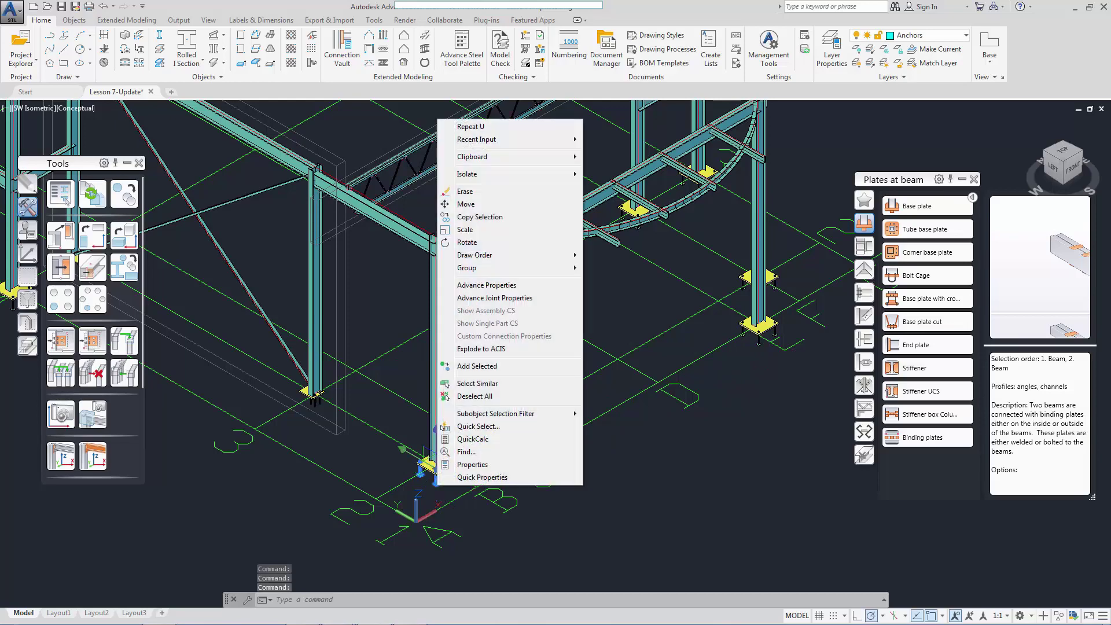
left_click(510, 298)
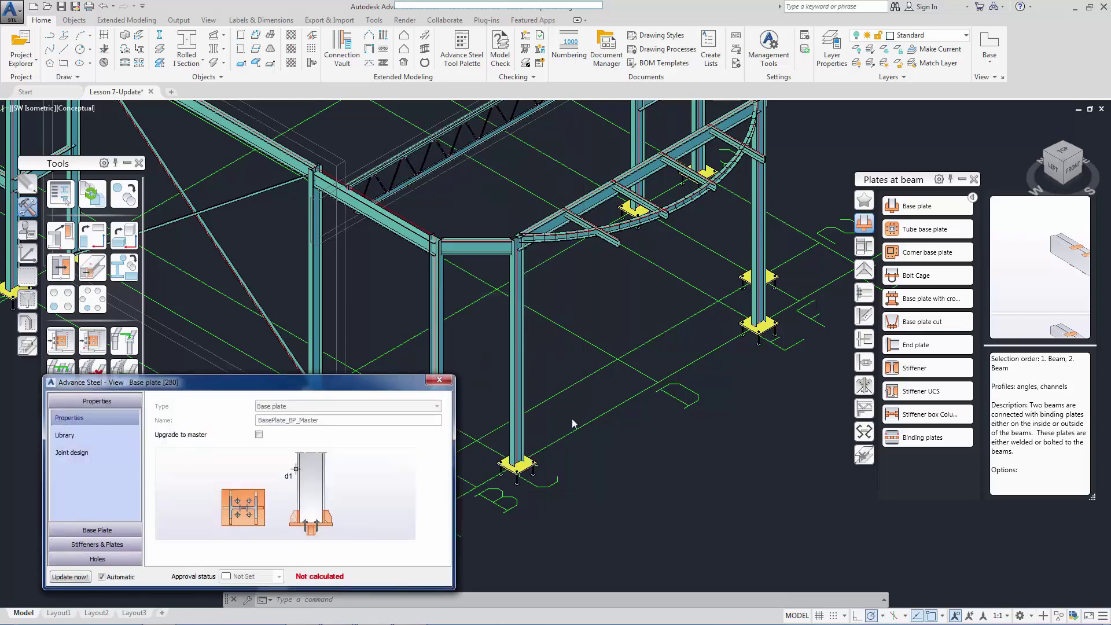
left_click(258, 435)
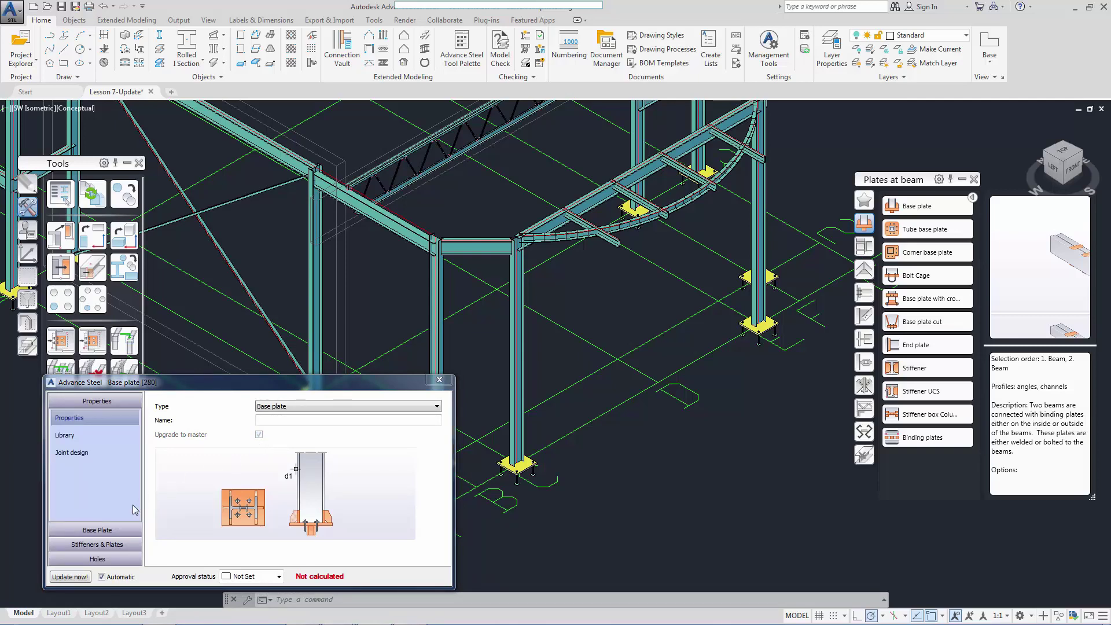
Set the plate set-out to projections with 30 on every side.
left_click(114, 535)
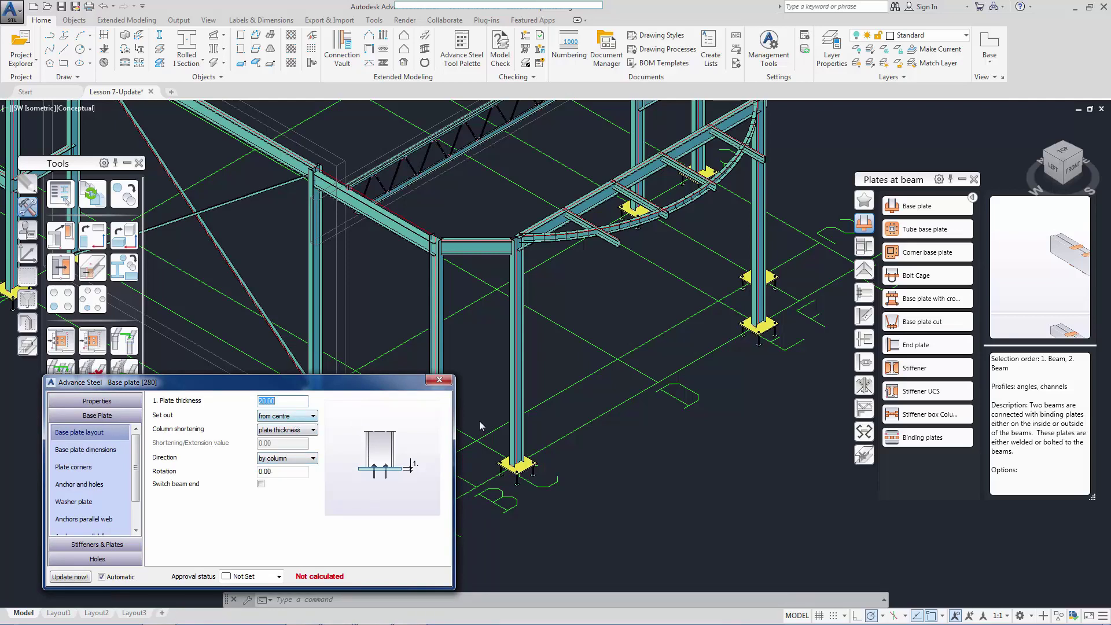
left_click(292, 421)
left_click(294, 430)
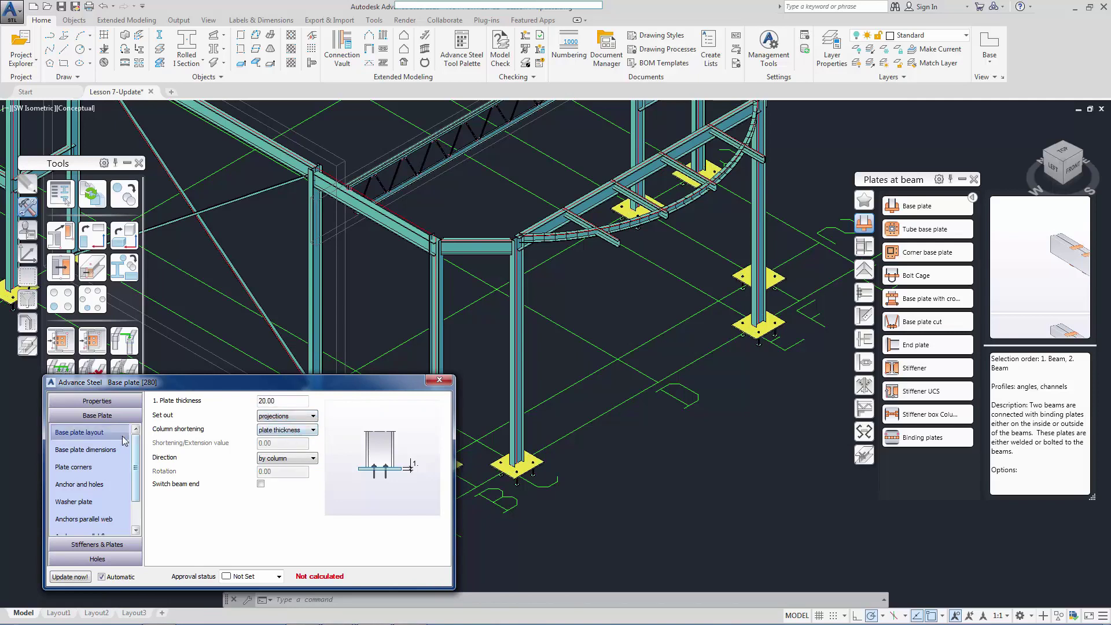
left_click(87, 450)
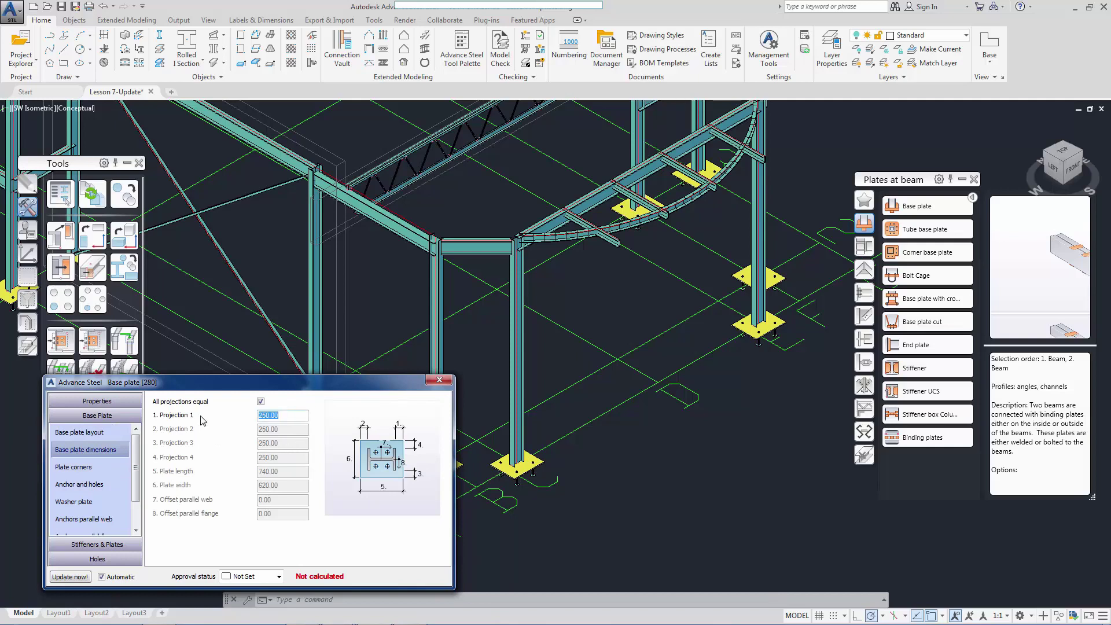
key("Return")
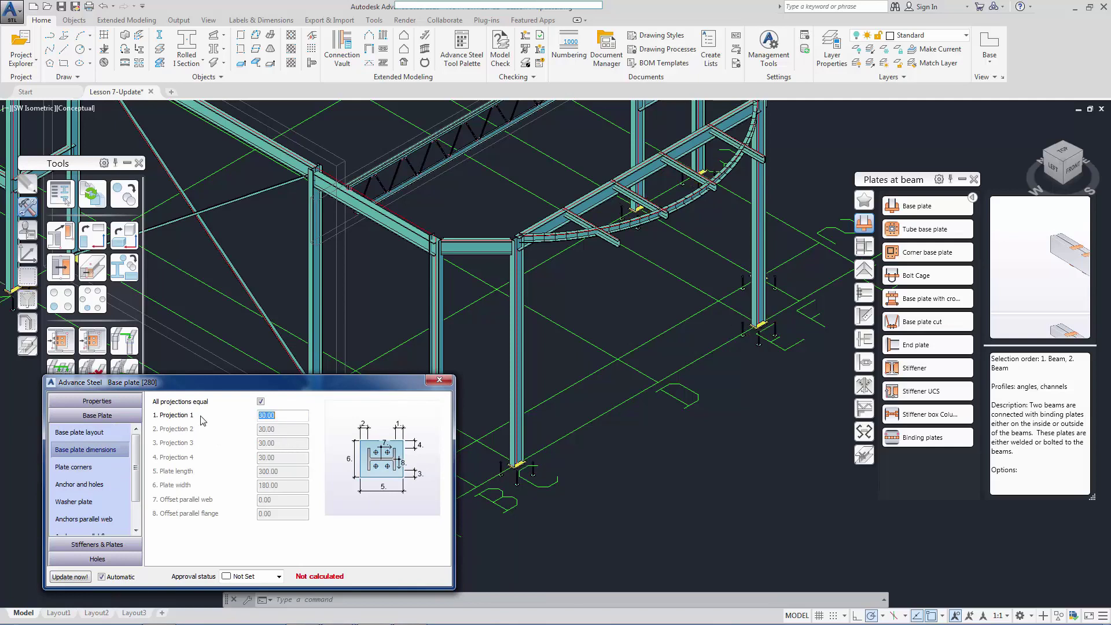
left_click(554, 490)
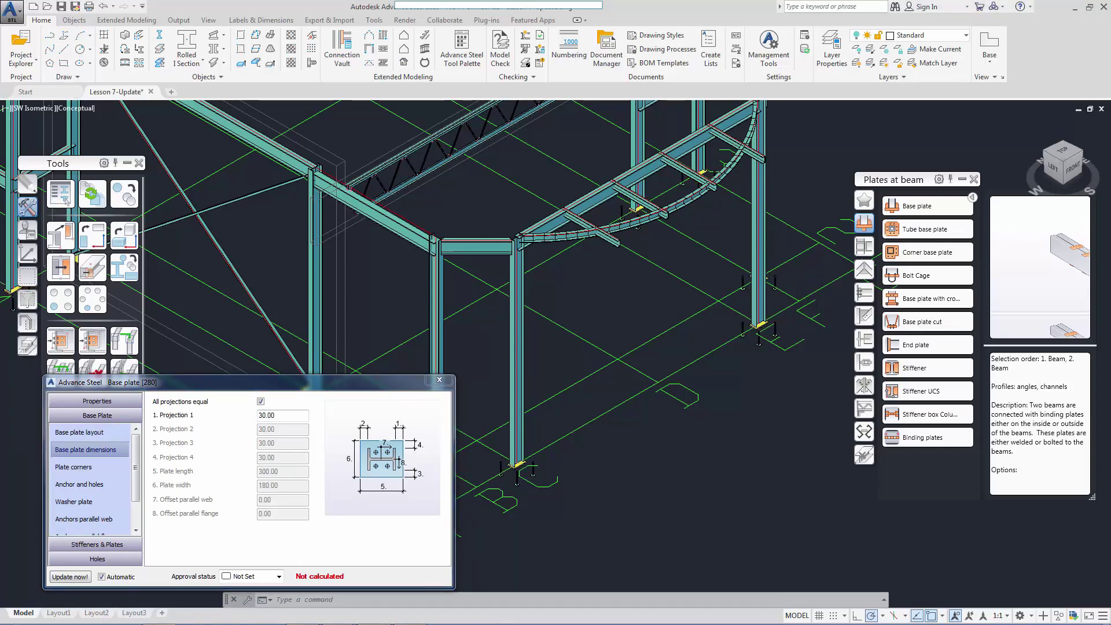
Use Upat UMV anchors with 120 flange-parallel spacing and close the dialog.
left_click(92, 485)
left_click(270, 411)
scroll(277, 550, "down", 10)
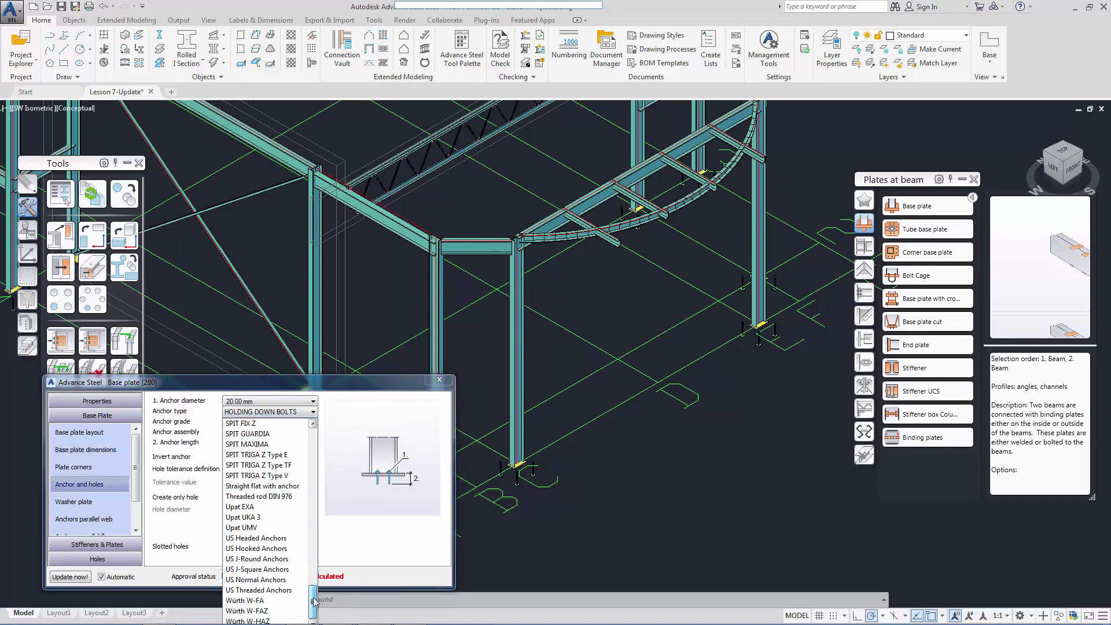
left_click(269, 528)
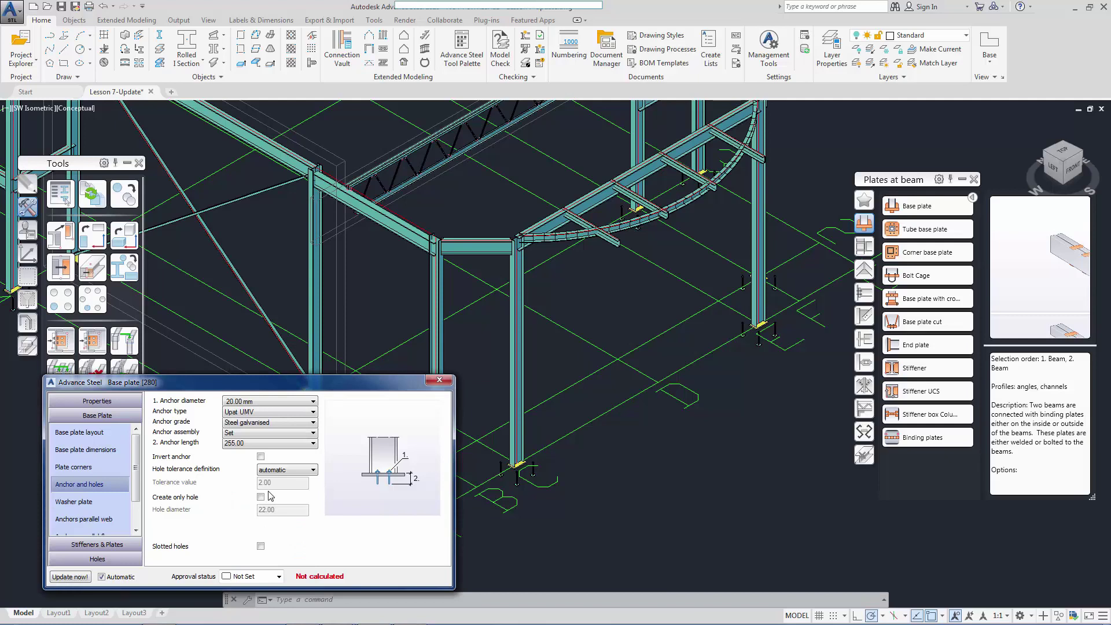
left_click(97, 519)
key("Tab")
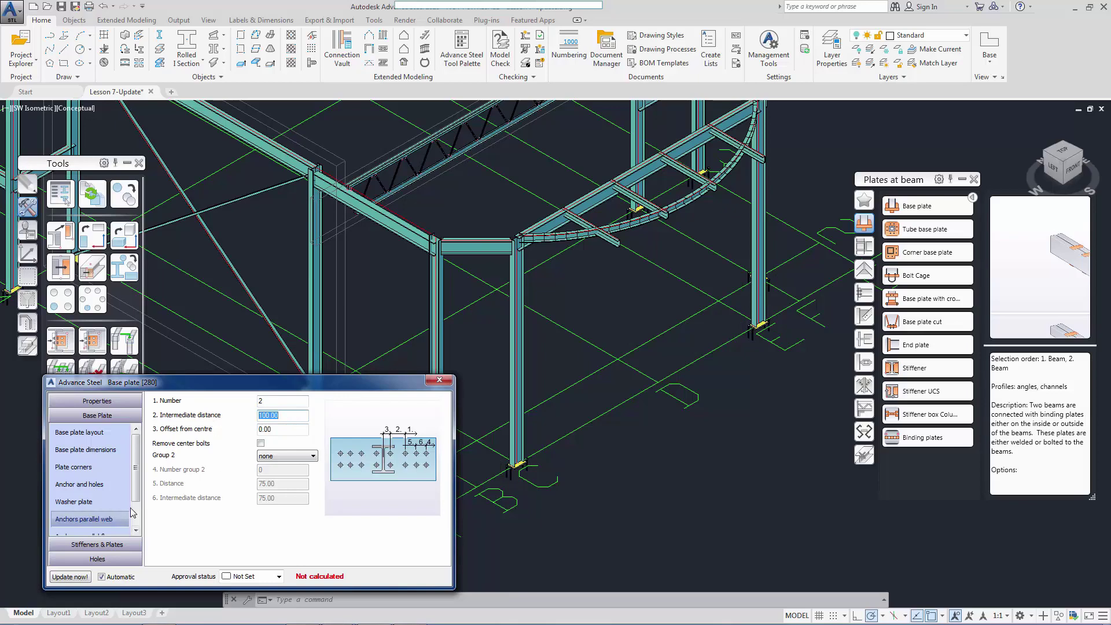
scroll(89, 503, "down", 1)
left_click(87, 502)
key("Tab")
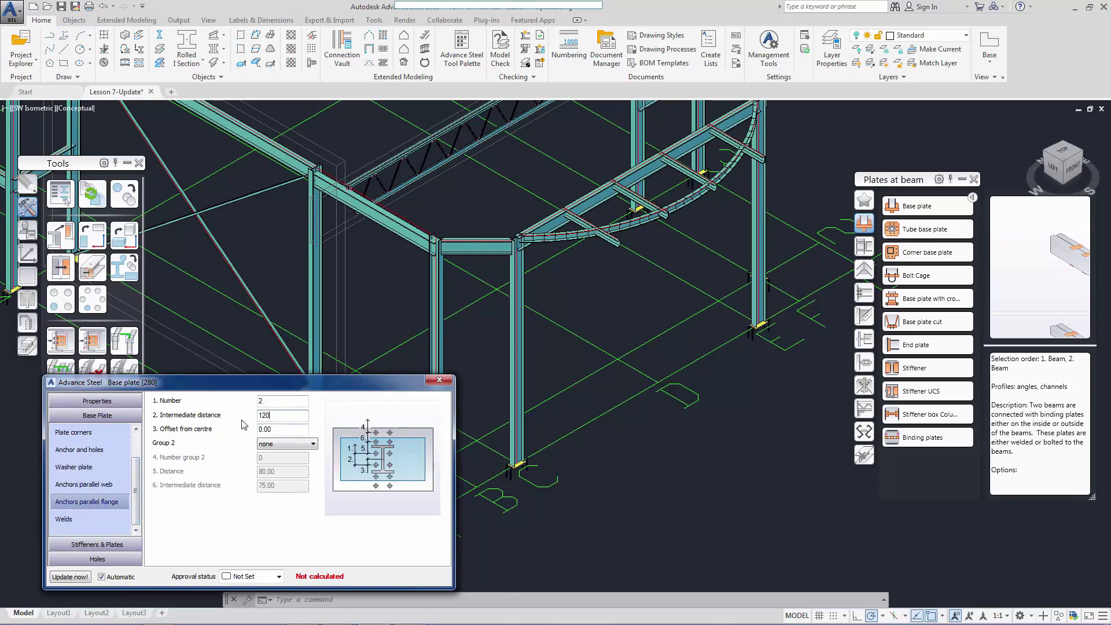
key("Return")
left_click(440, 380)
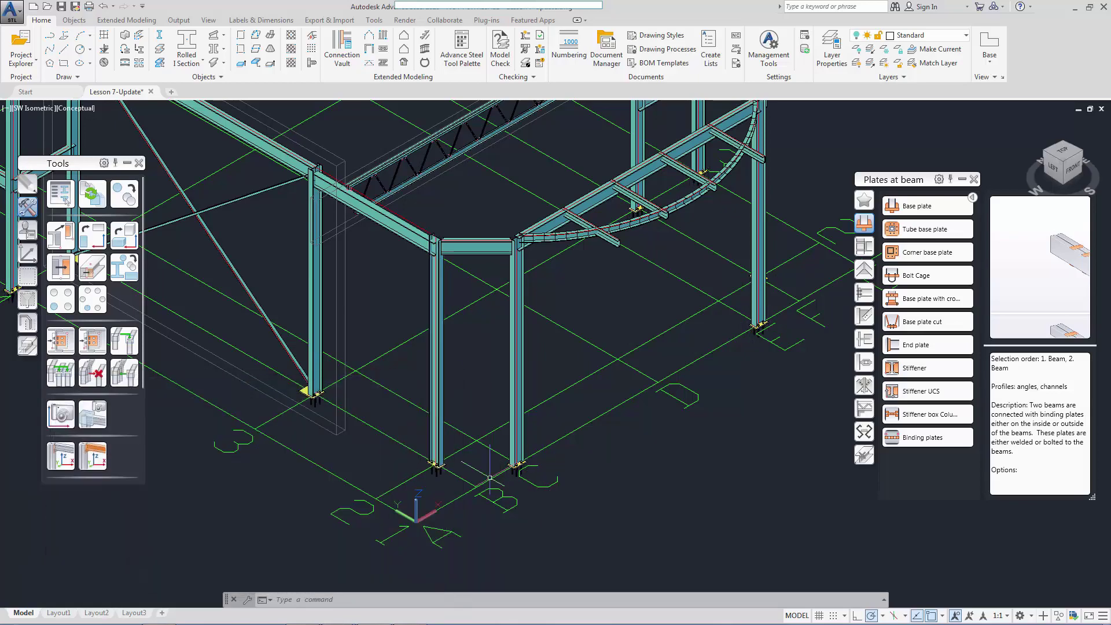
Zoom around to check the column base plates, then show the whole frame.
scroll(476, 468, "up", 6)
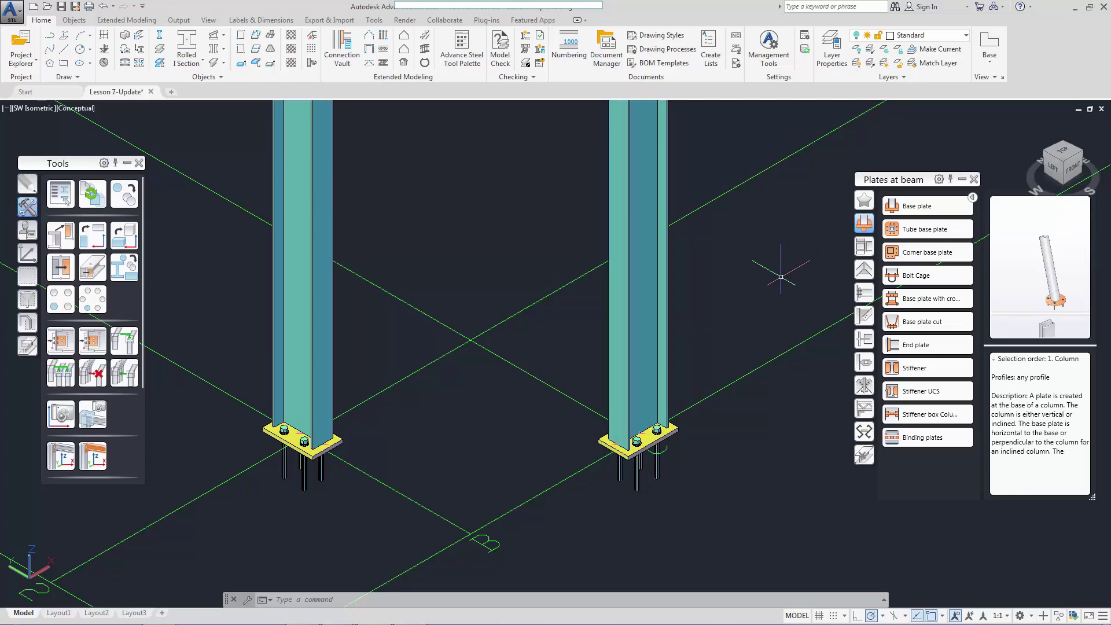
scroll(782, 272, "down", 4)
scroll(784, 266, "down", 5)
scroll(686, 322, "up", 6)
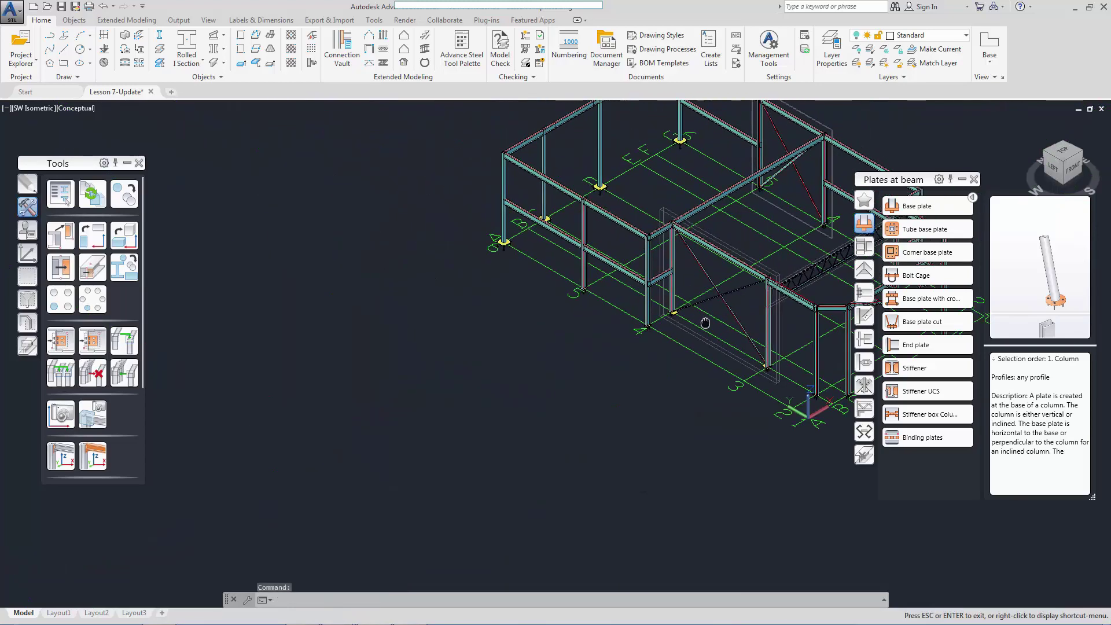
scroll(684, 323, "down", 4)
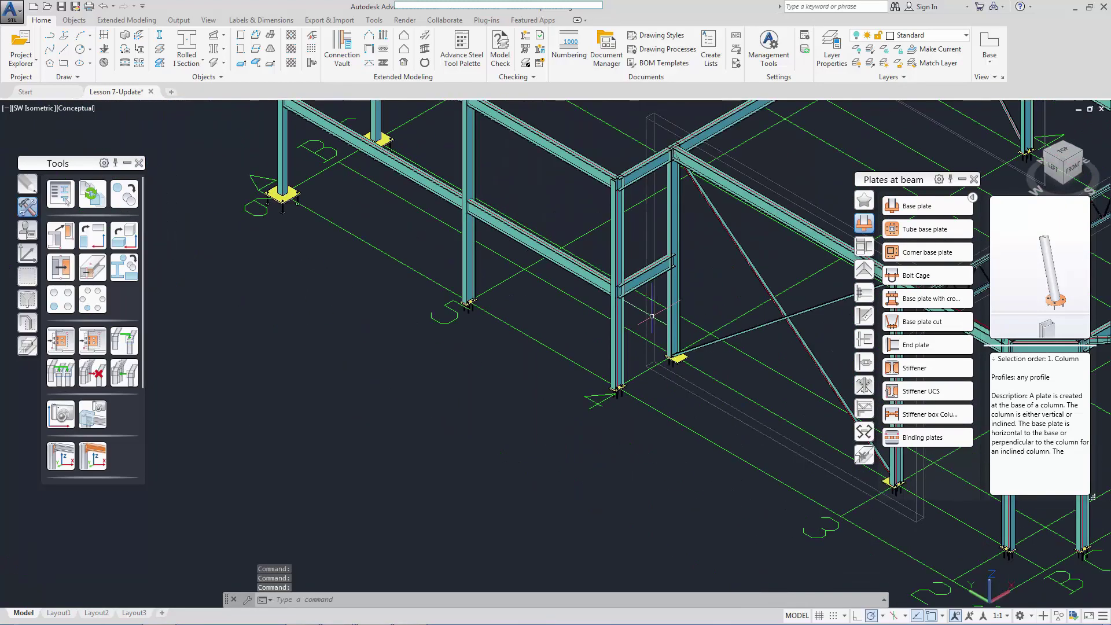
left_click(1066, 166)
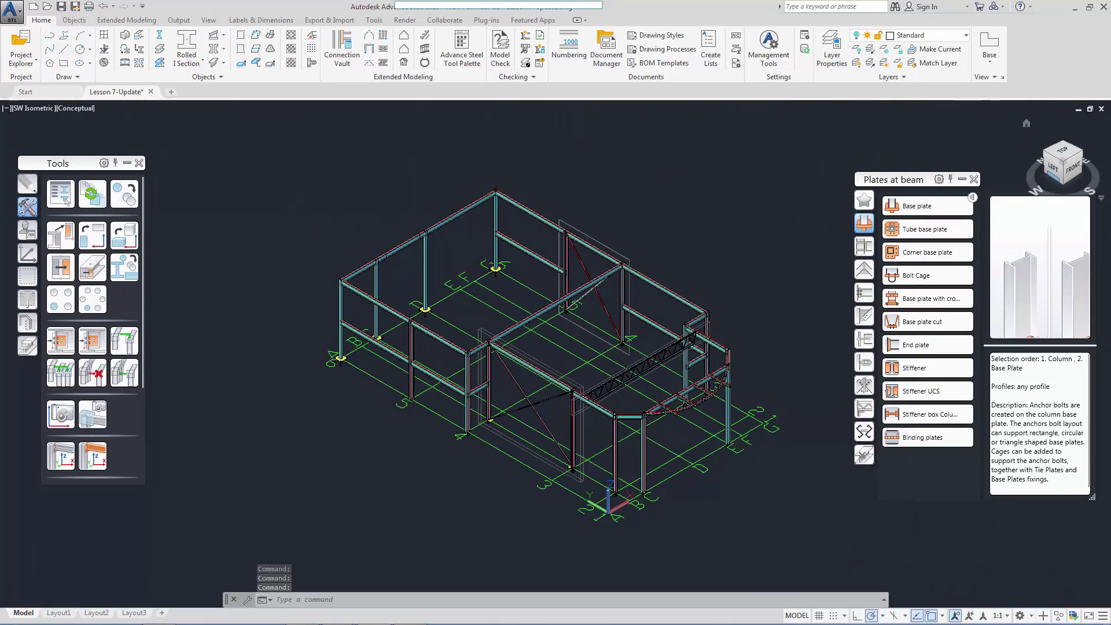
Save the Lesson 7-Update model and switch to the NW Isometric view.
key("ctrl+s")
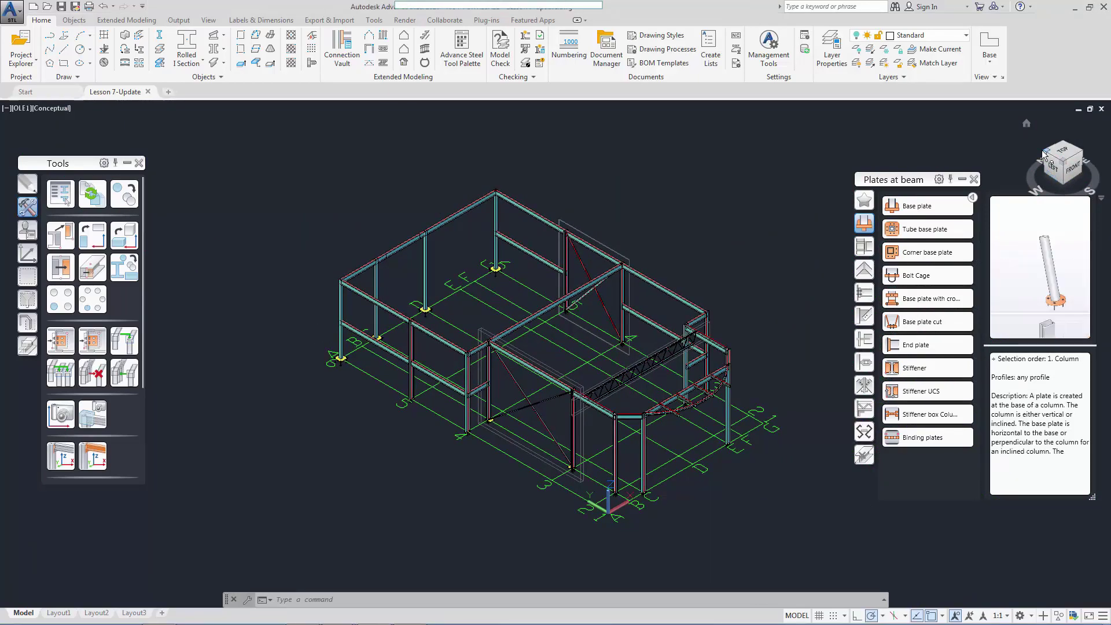
left_click(1045, 155)
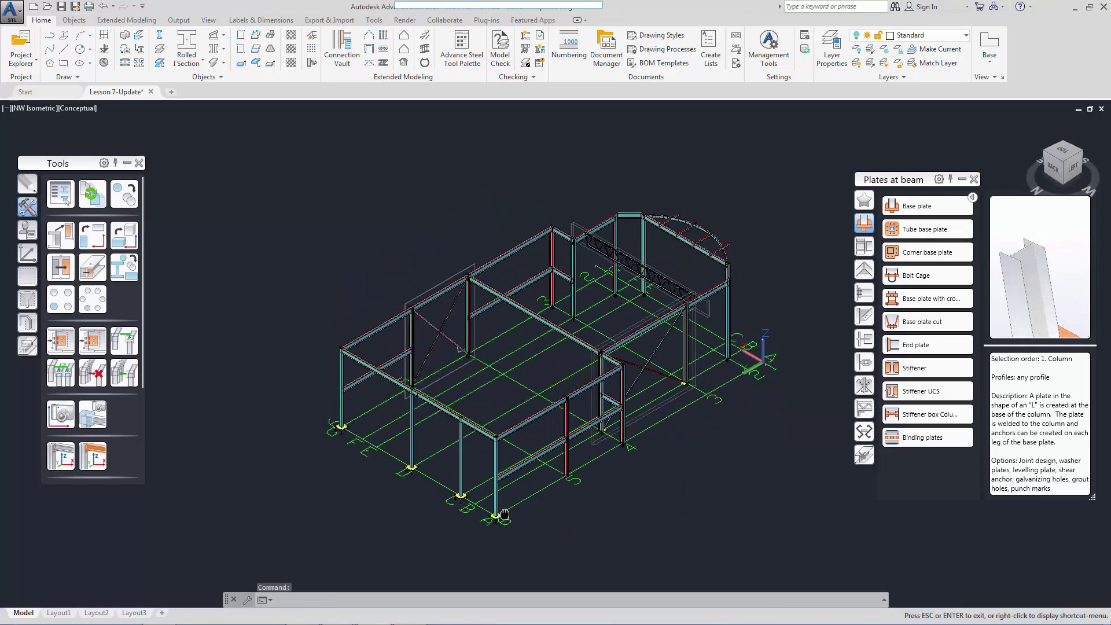
scroll(442, 536, "up", 5)
Make the front-column base plate 20 thick with 80 projections on all sides.
left_click(601, 481)
right_click(602, 481)
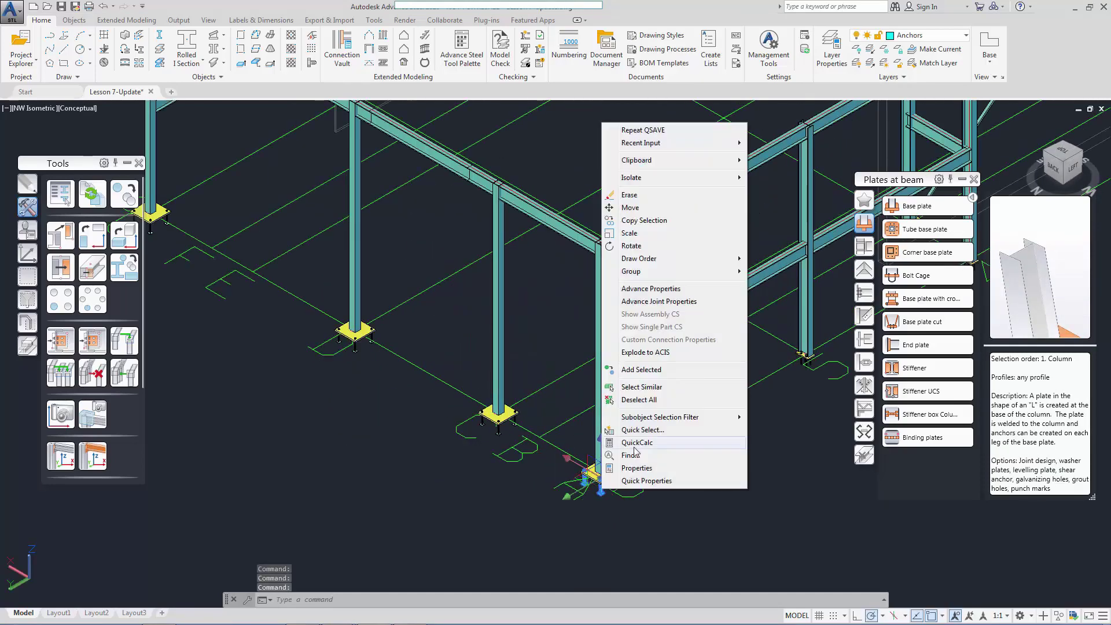
left_click(678, 306)
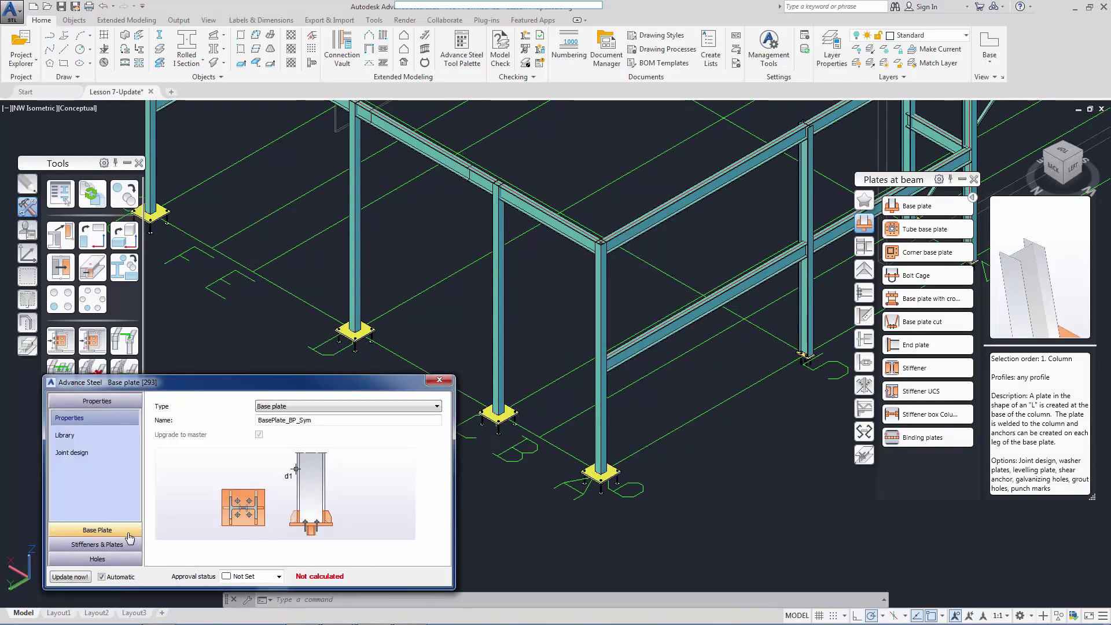
left_click(97, 529)
type("20")
left_click(294, 415)
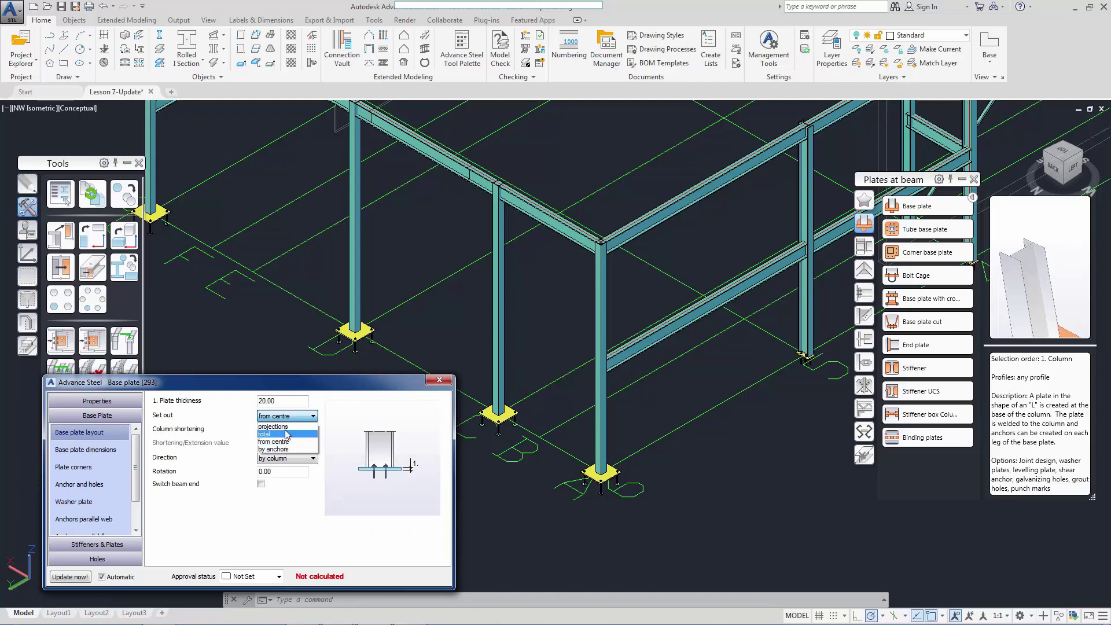
left_click(284, 427)
left_click(114, 455)
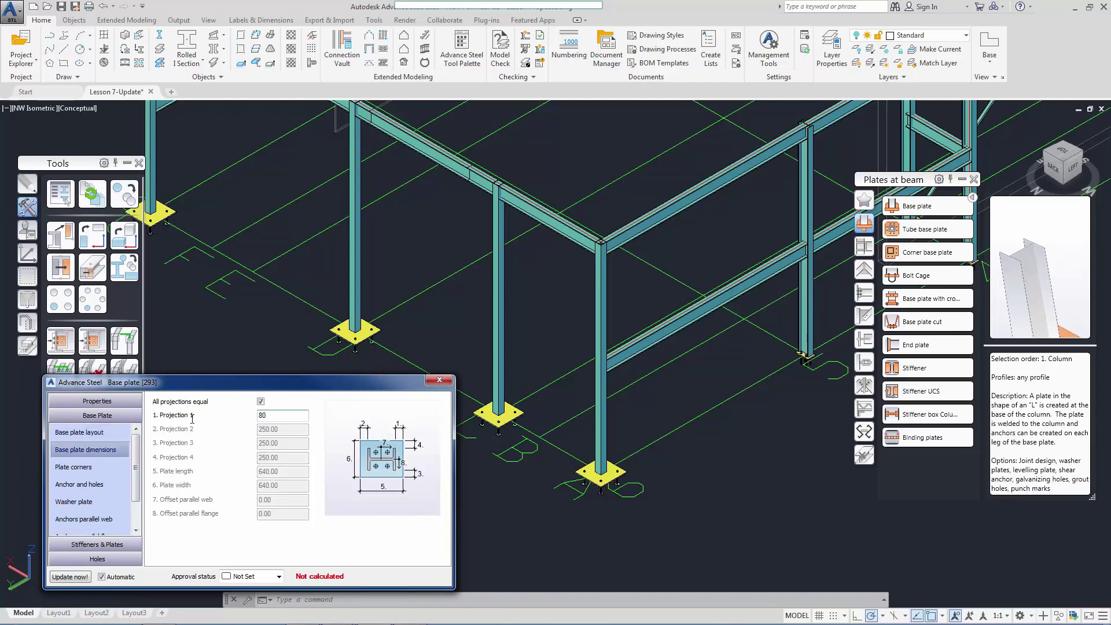
key("Return")
Change the anchor type to Upat UMV.
left_click(79, 484)
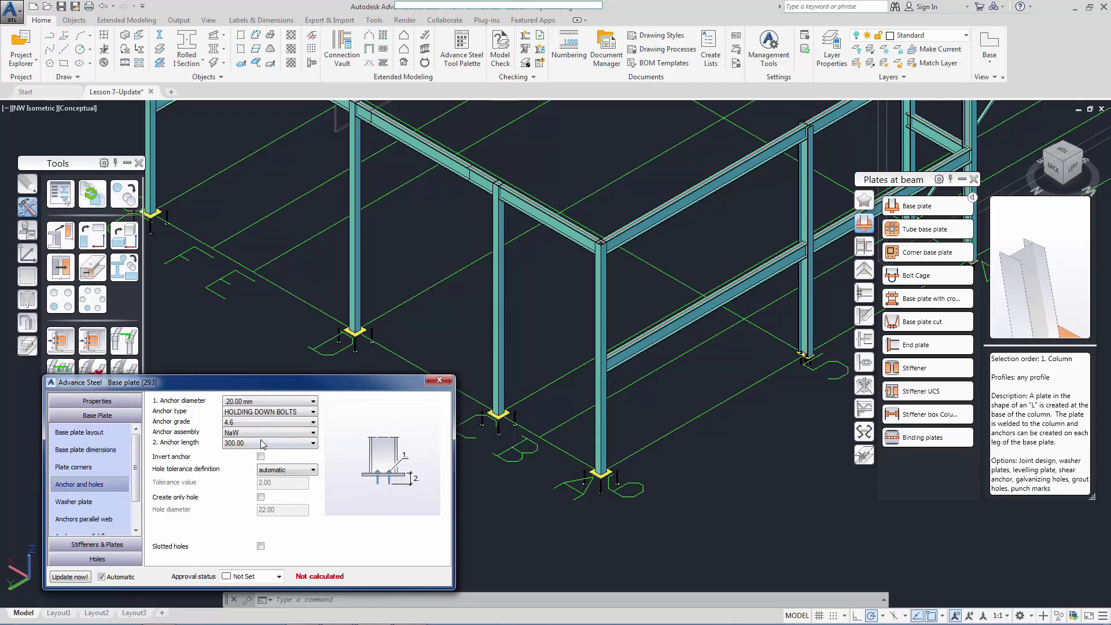
left_click(269, 412)
left_click_drag(313, 544, 316, 597)
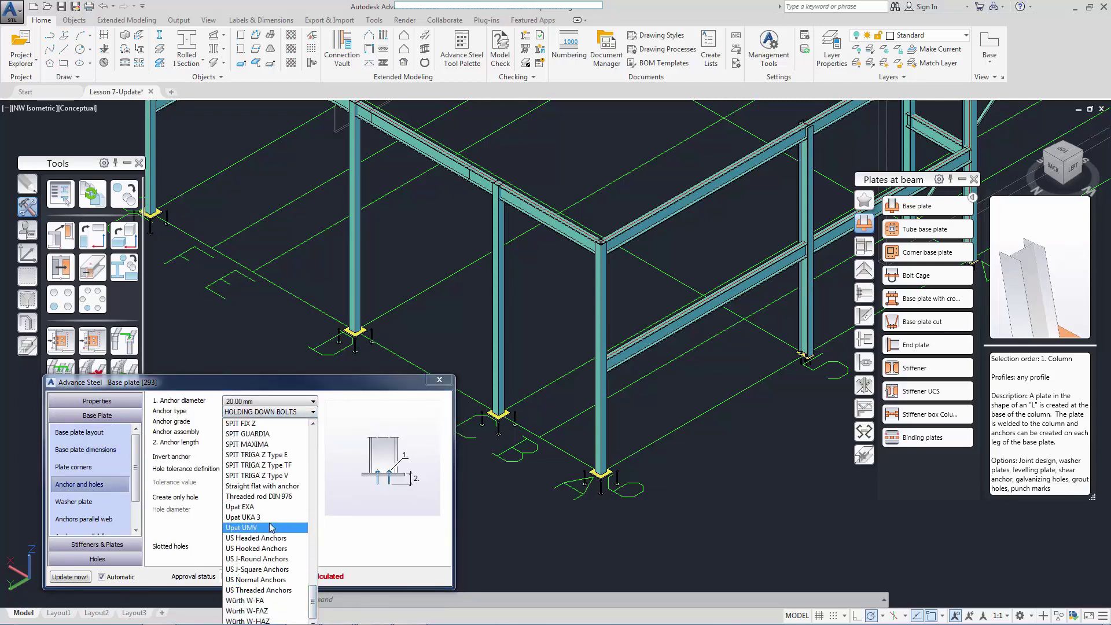
left_click(243, 600)
Space the flange-parallel anchors 150 apart and close the base plate settings.
left_click(121, 519)
key("Tab")
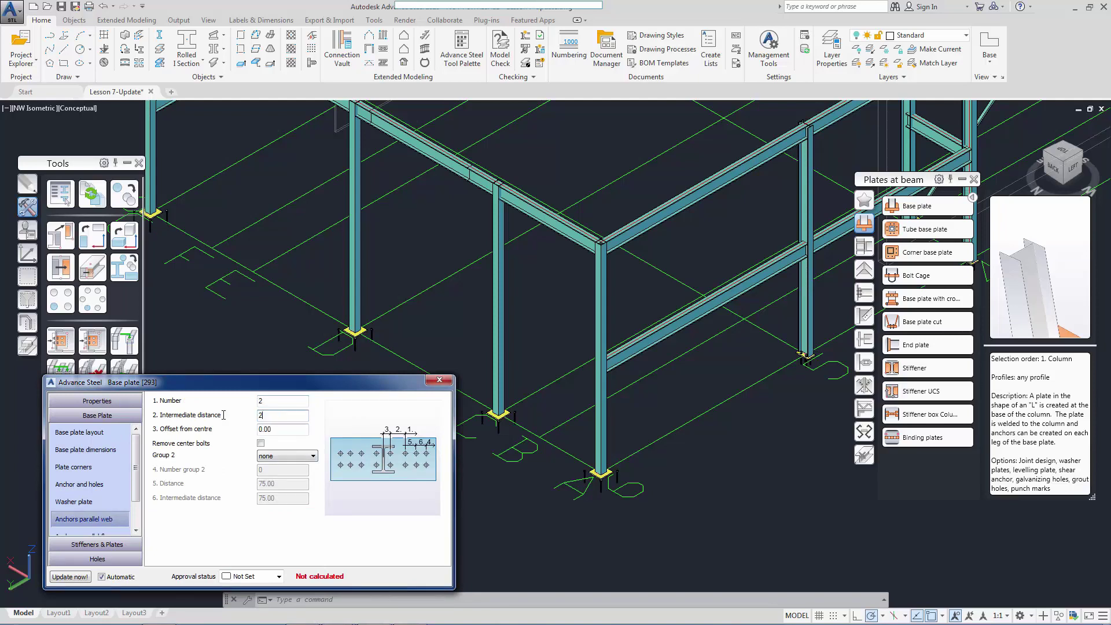
scroll(92, 509, "down", 1)
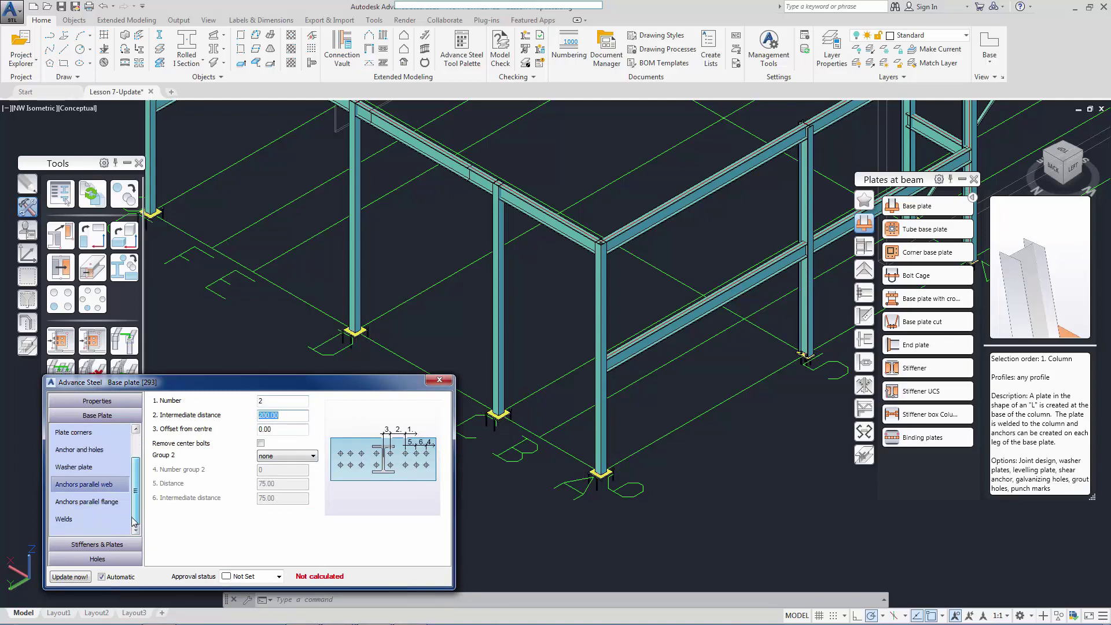
left_click(87, 502)
key("Tab")
type("150")
key("Return")
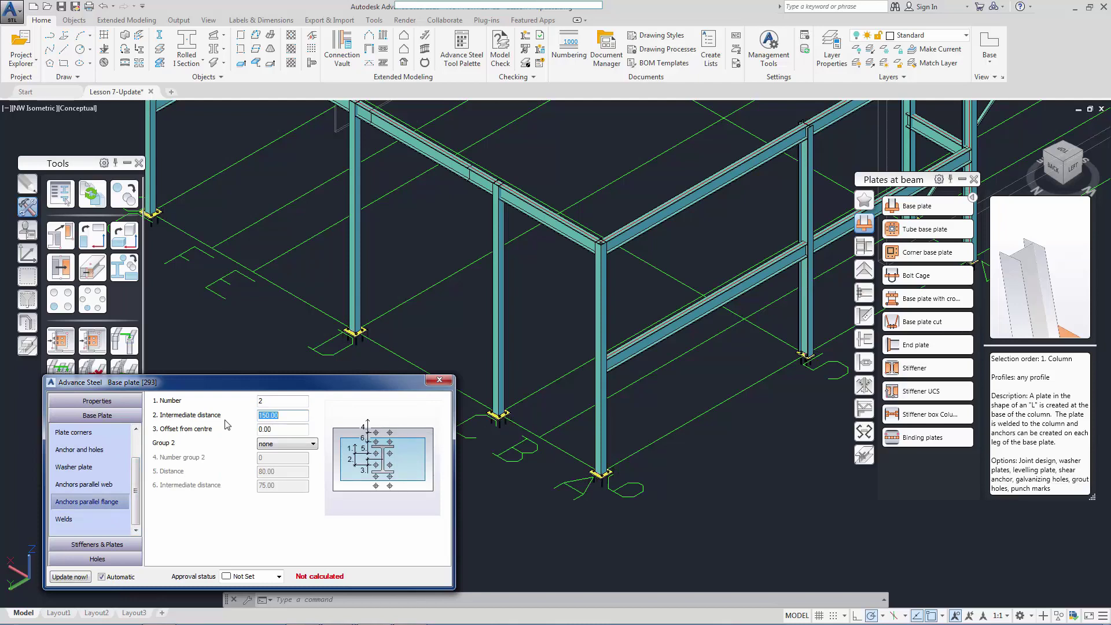
scroll(558, 449, "up", 5)
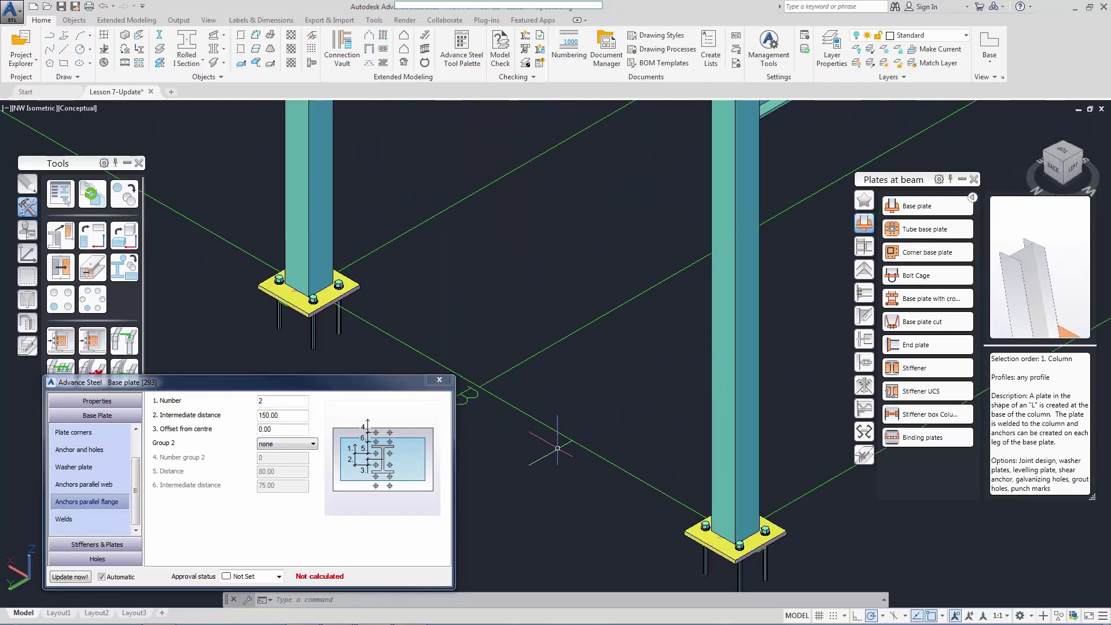
left_click(439, 380)
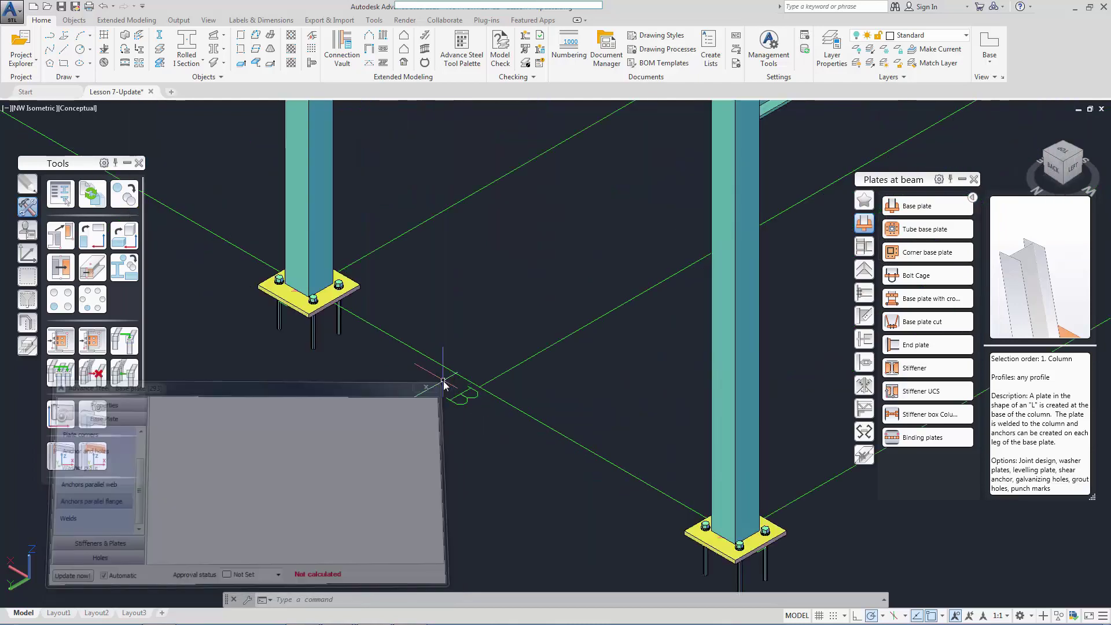
scroll(704, 425, "down", 10)
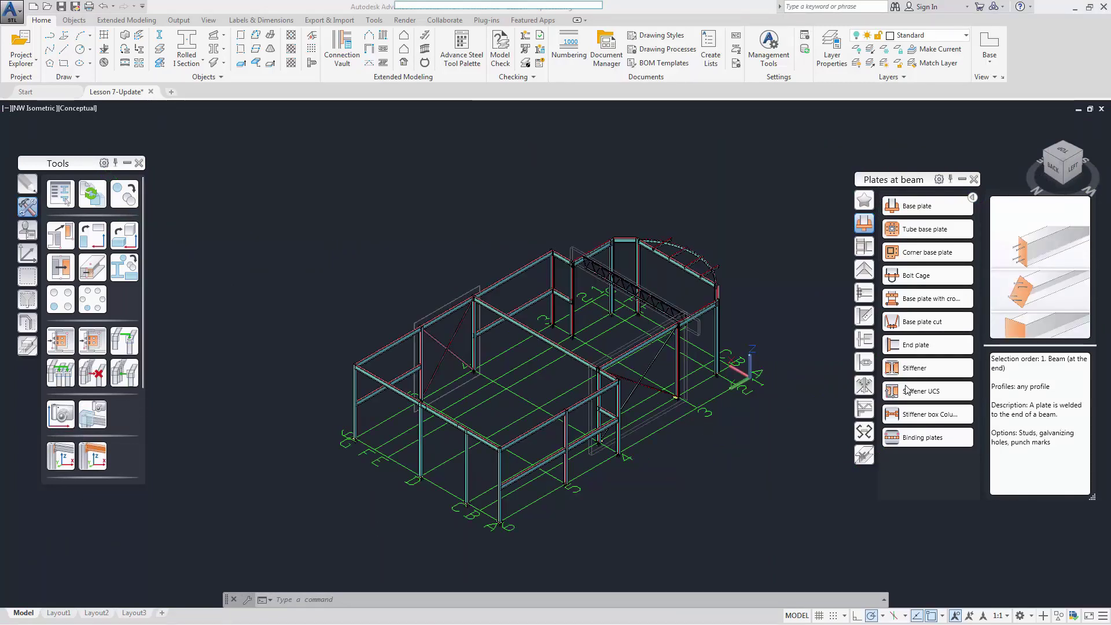
Switch to the SW Isometric view and zoom in on a beam-to-column joint.
left_click(1080, 152)
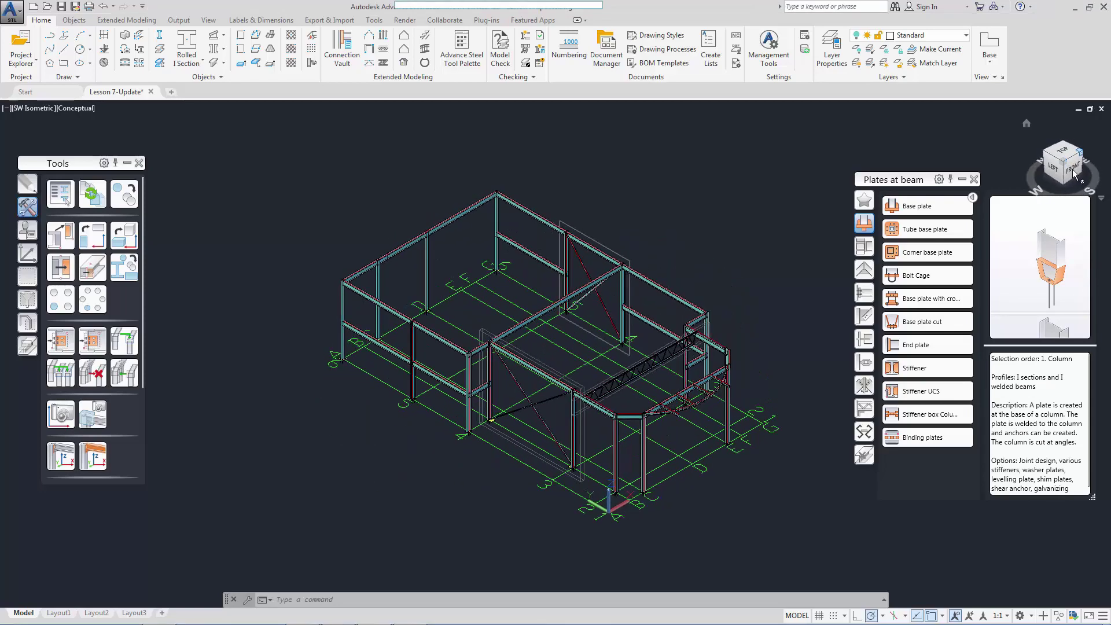
scroll(521, 446, "up", 5)
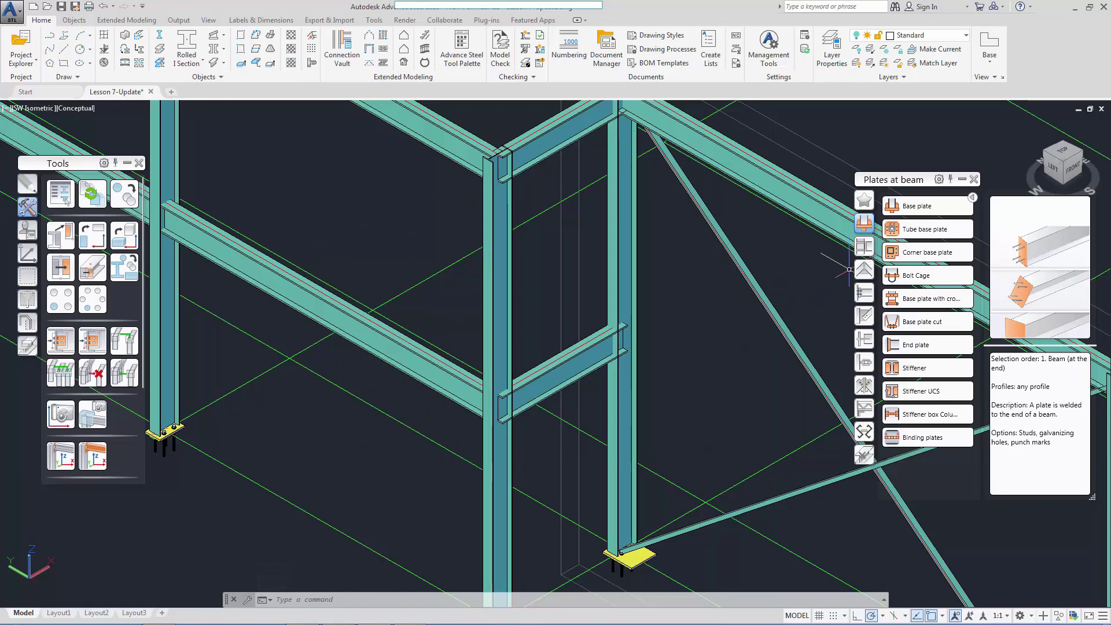
Connect the top beam to the column with a Single sided end plate joint.
left_click(866, 295)
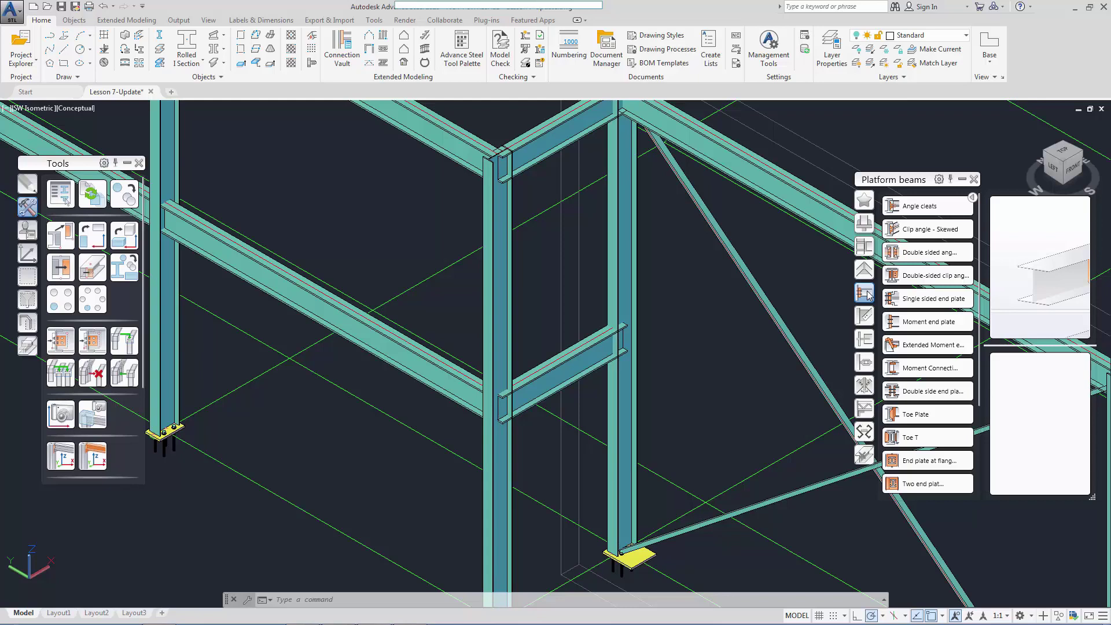
left_click(916, 305)
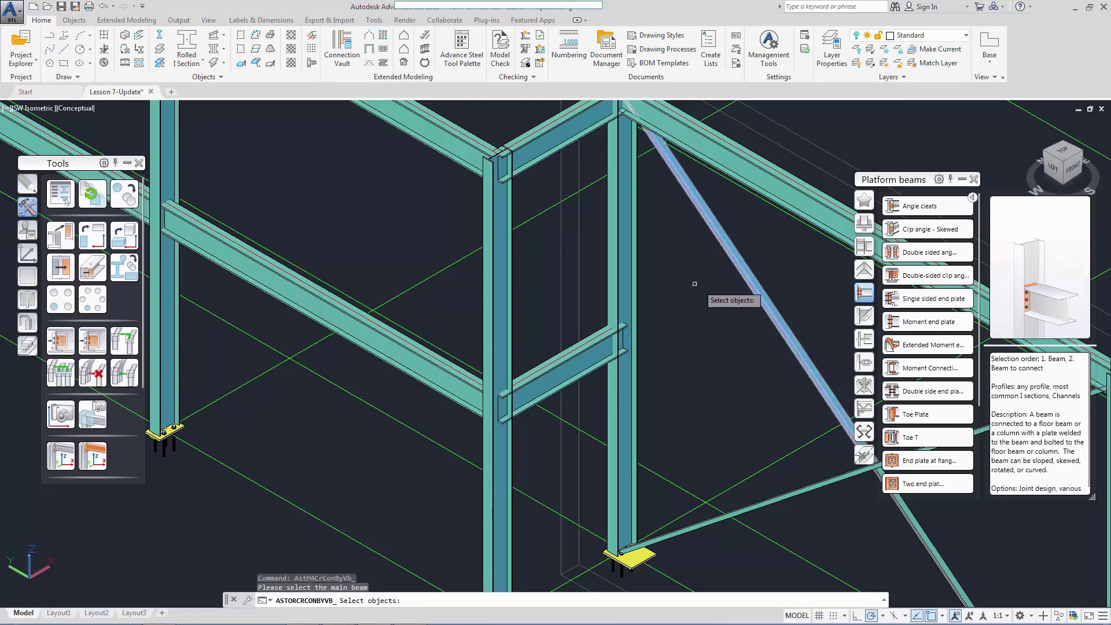
left_click(508, 270)
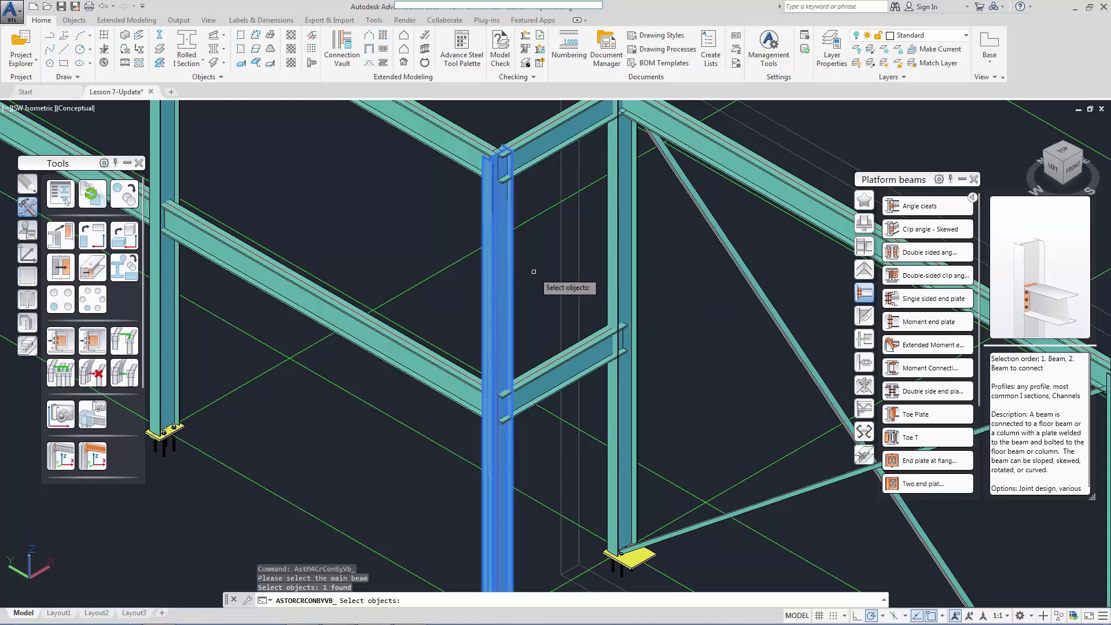
key("Return")
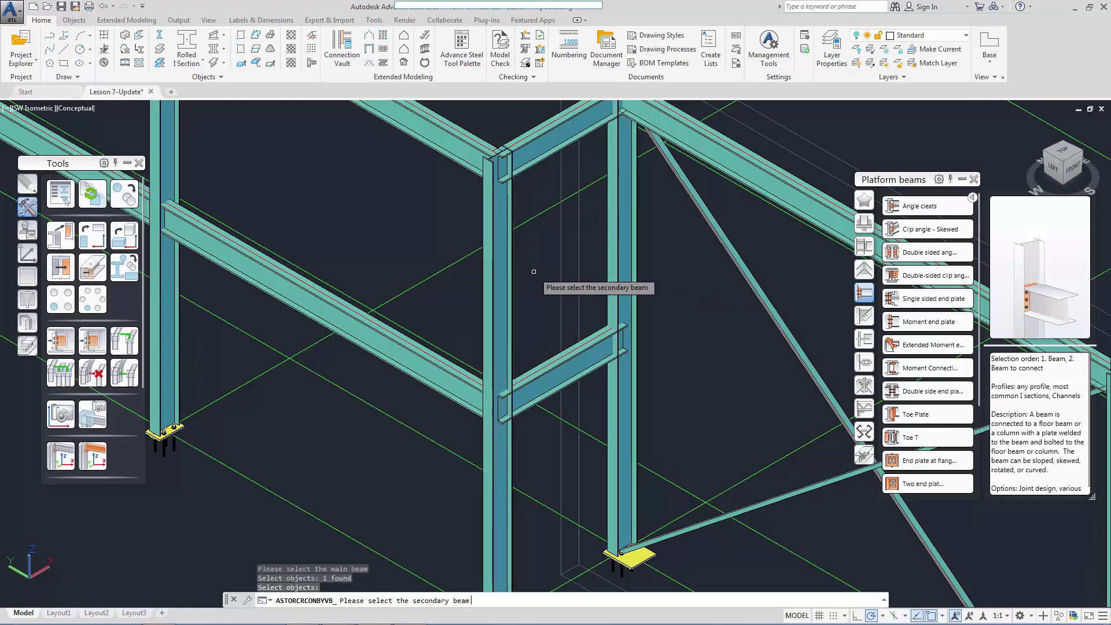
left_click(540, 171)
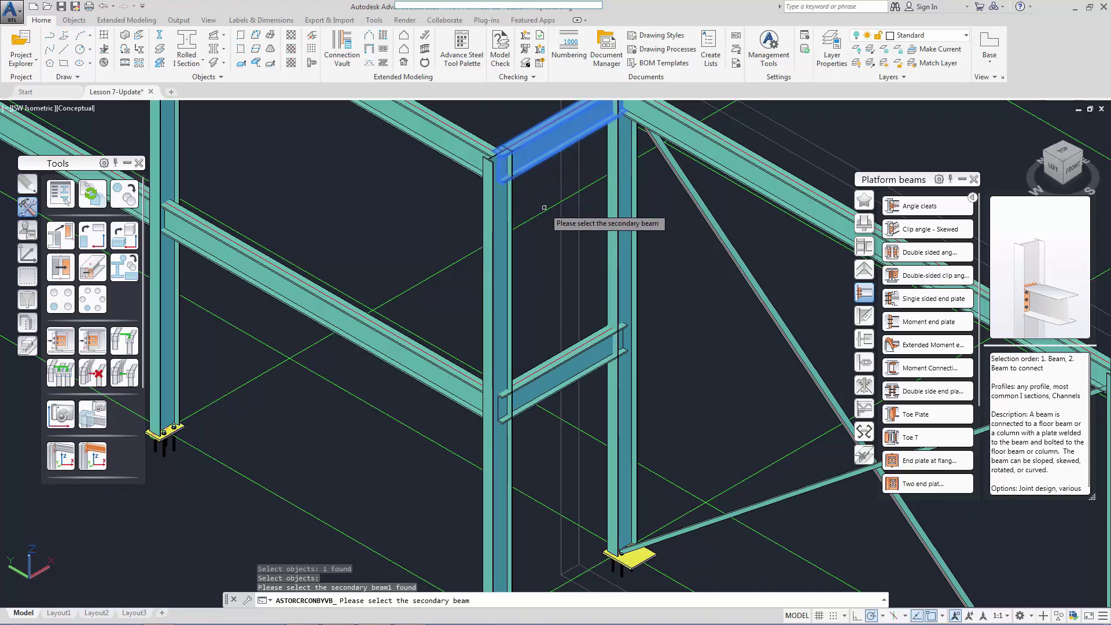
key("Return")
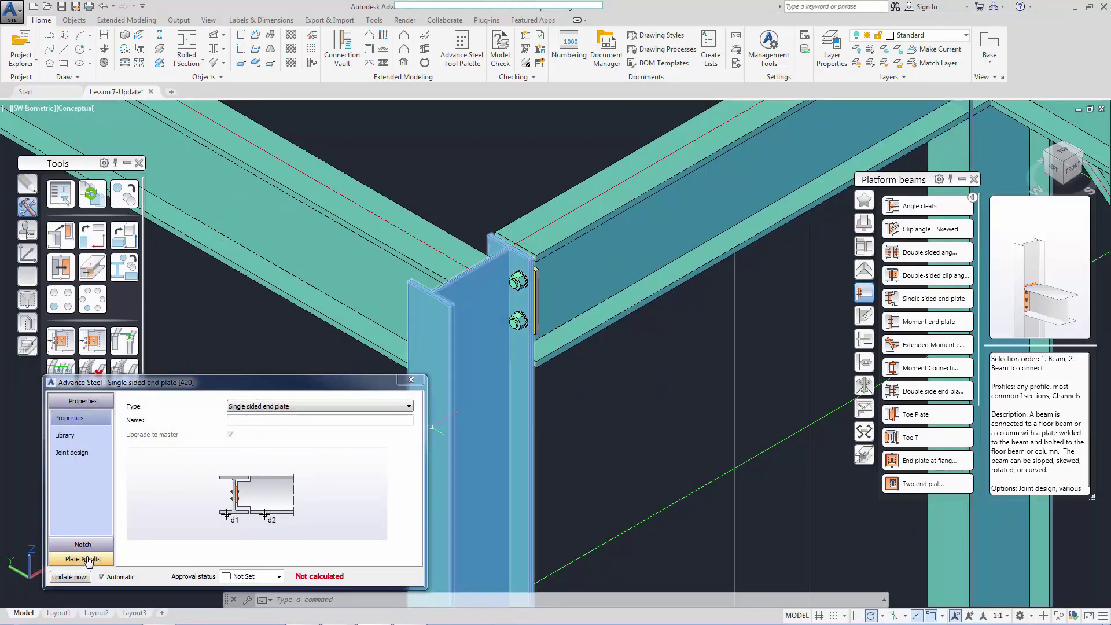
Turn off gauge-line bolt placement and set both horizontal edge distances to 25.
left_click(87, 560)
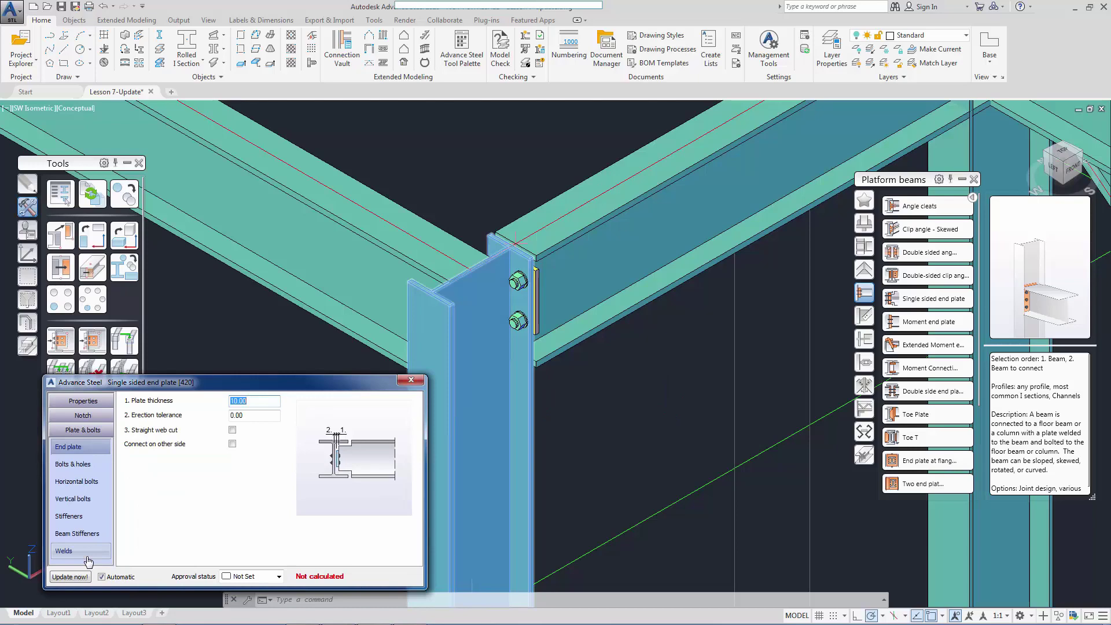
left_click(85, 484)
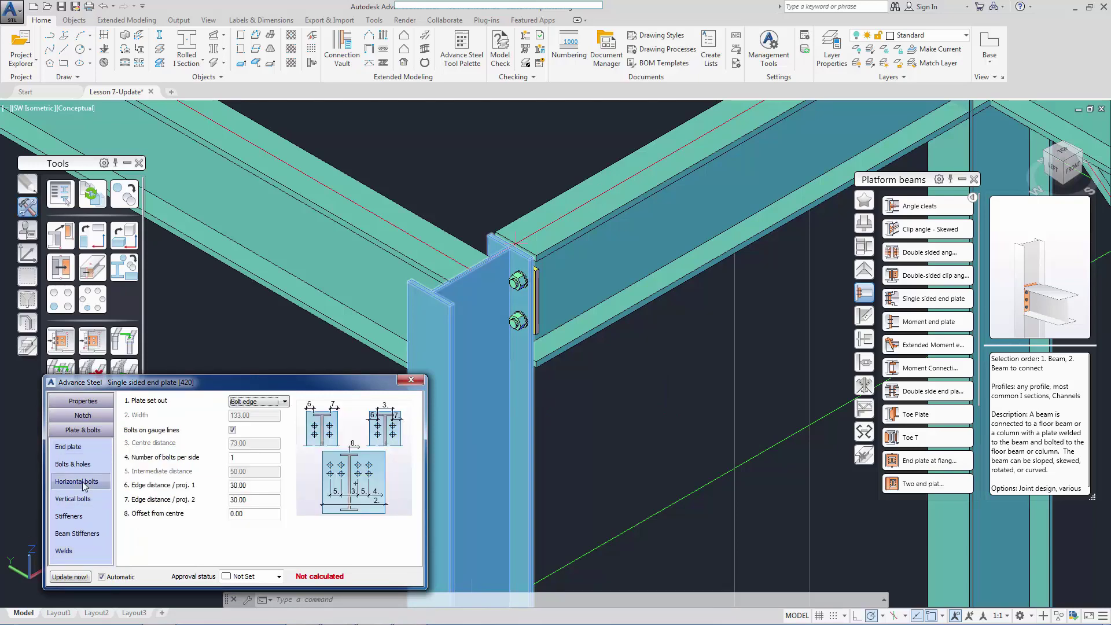
left_click(232, 430)
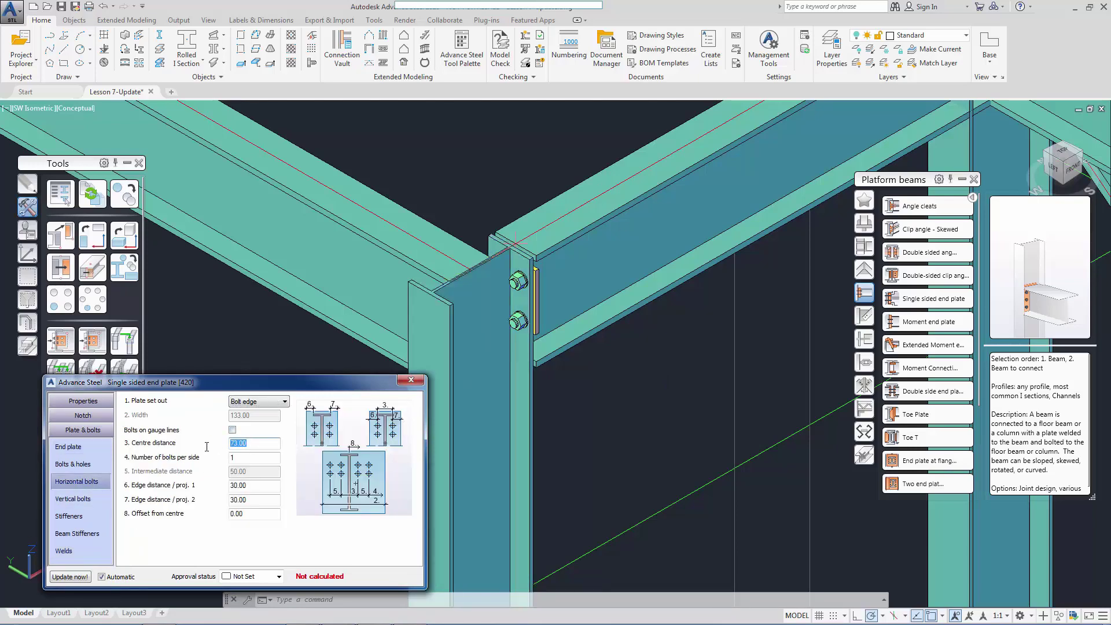
key("Tab")
key("Tab")
type("25")
key("Return")
key("Tab")
type("25")
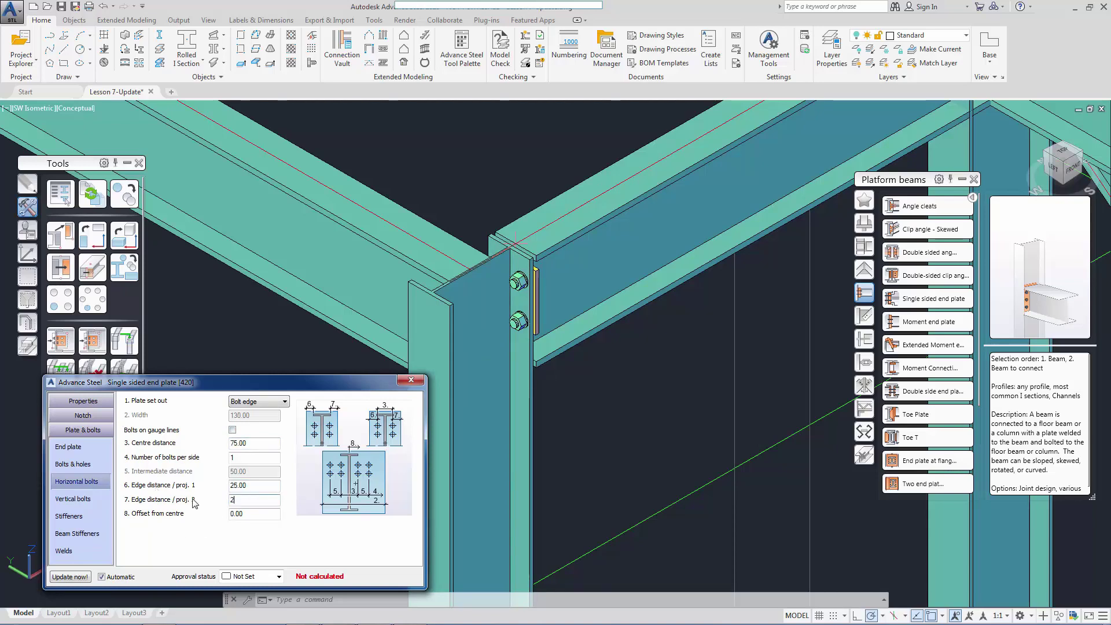
key("Return")
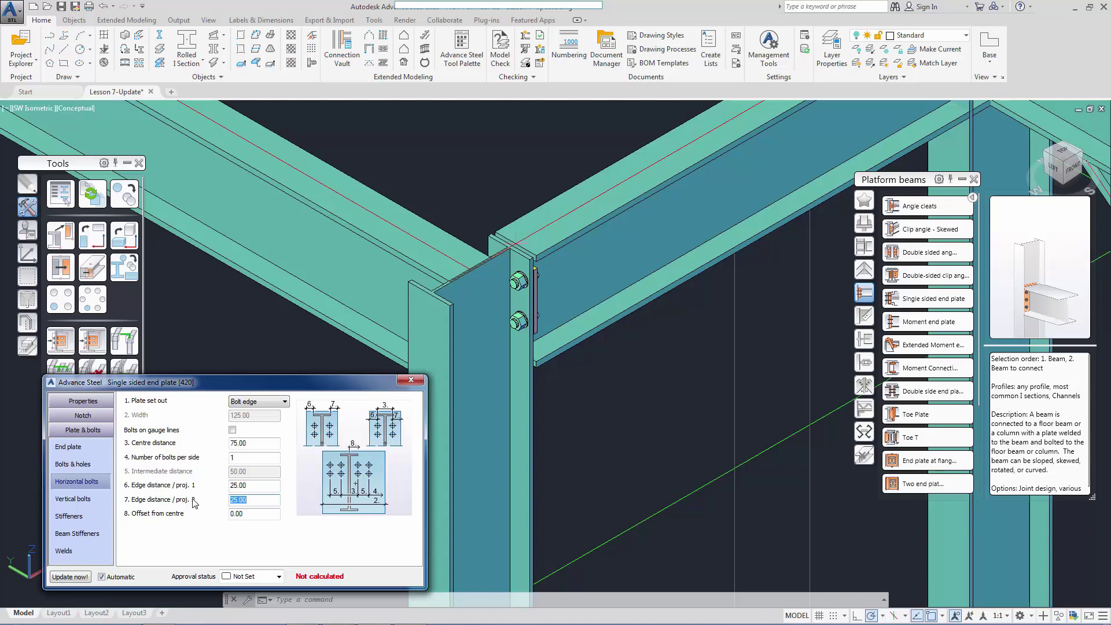
Set vertical set out 0, three bolt rows with 60 start, 80 spacing, 60 end.
left_click(97, 503)
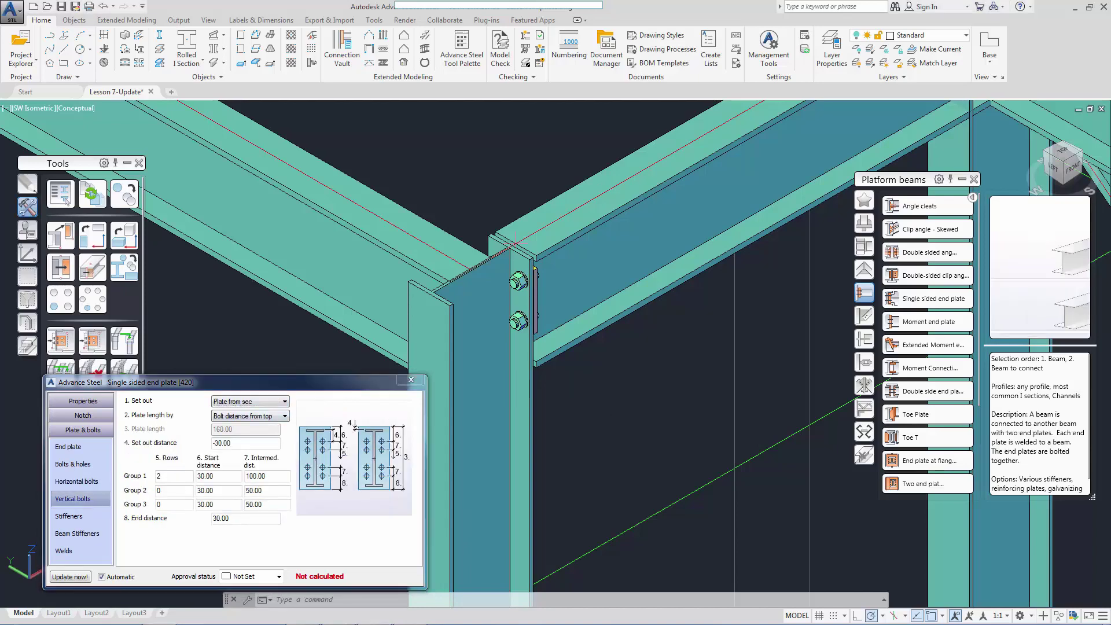
left_click_drag(231, 443, 183, 443)
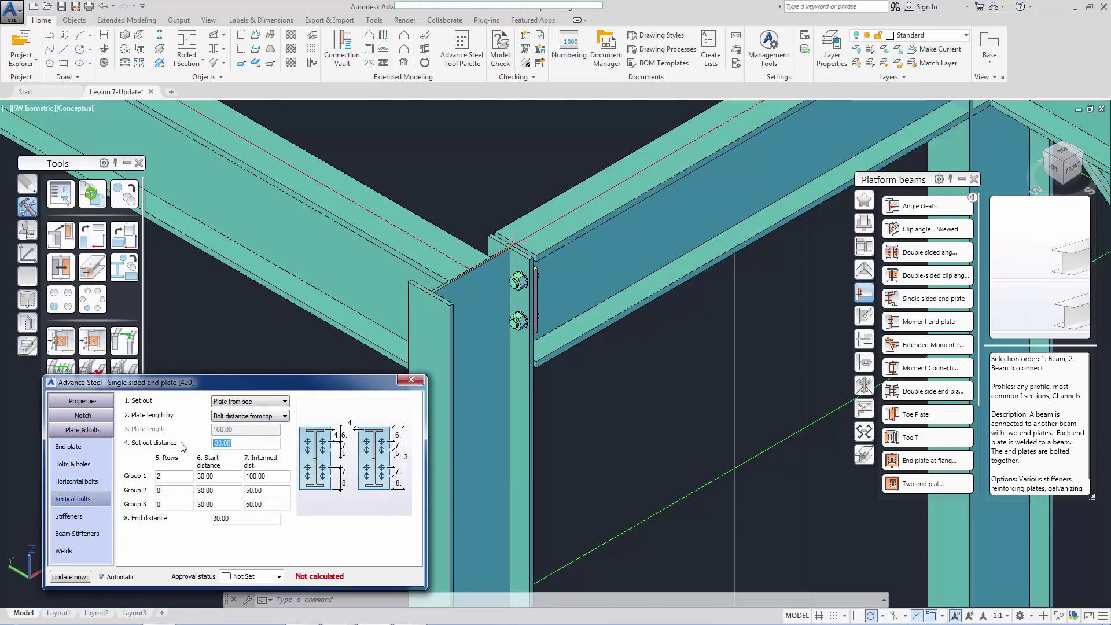
type("0")
key("Return")
key("Tab")
key("Tab")
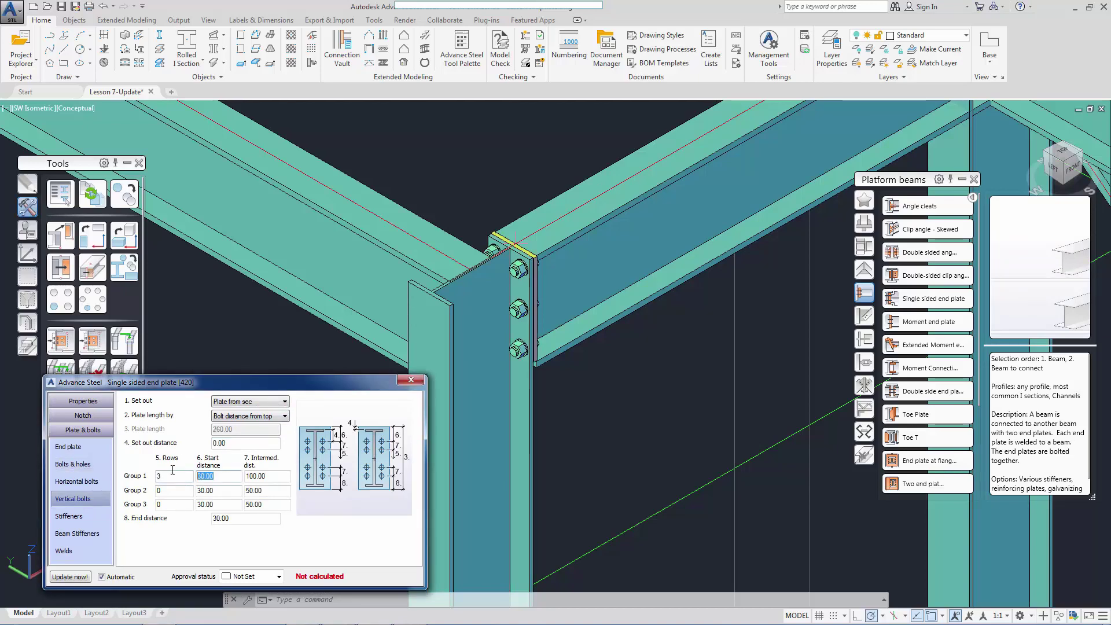
type("60")
key("Tab")
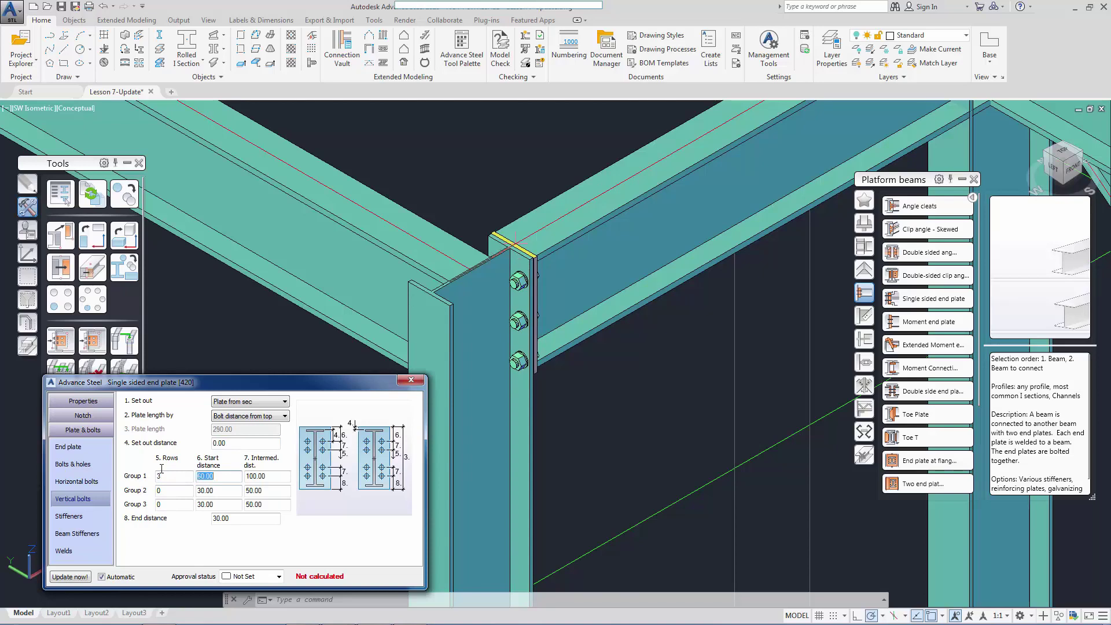
type("80")
key("Return")
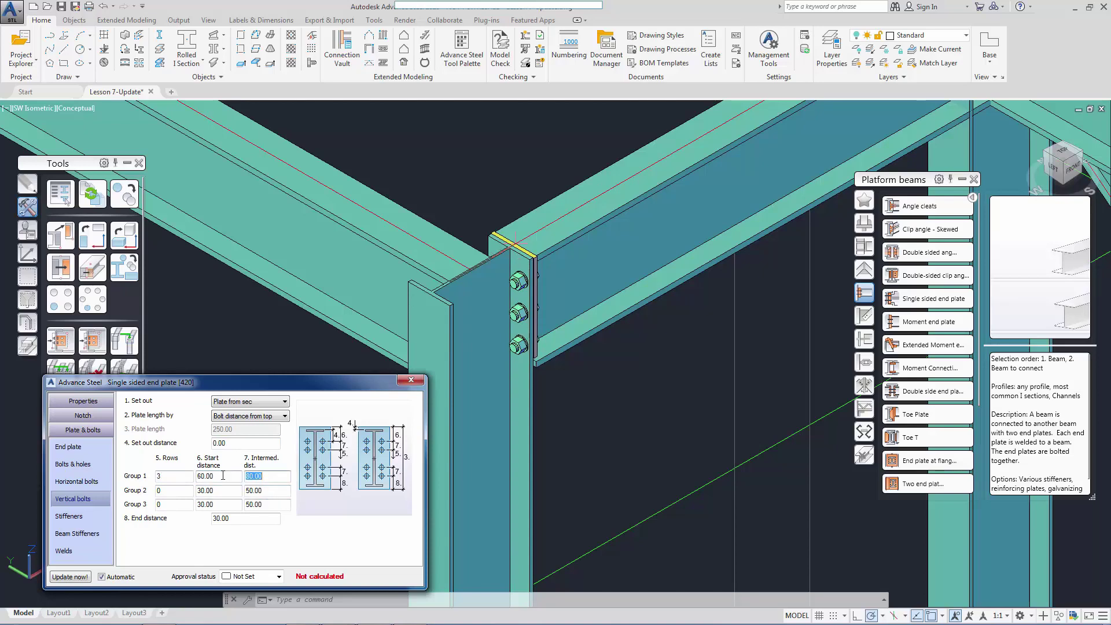
left_click(227, 518)
type("60")
key("Return")
key("Escape")
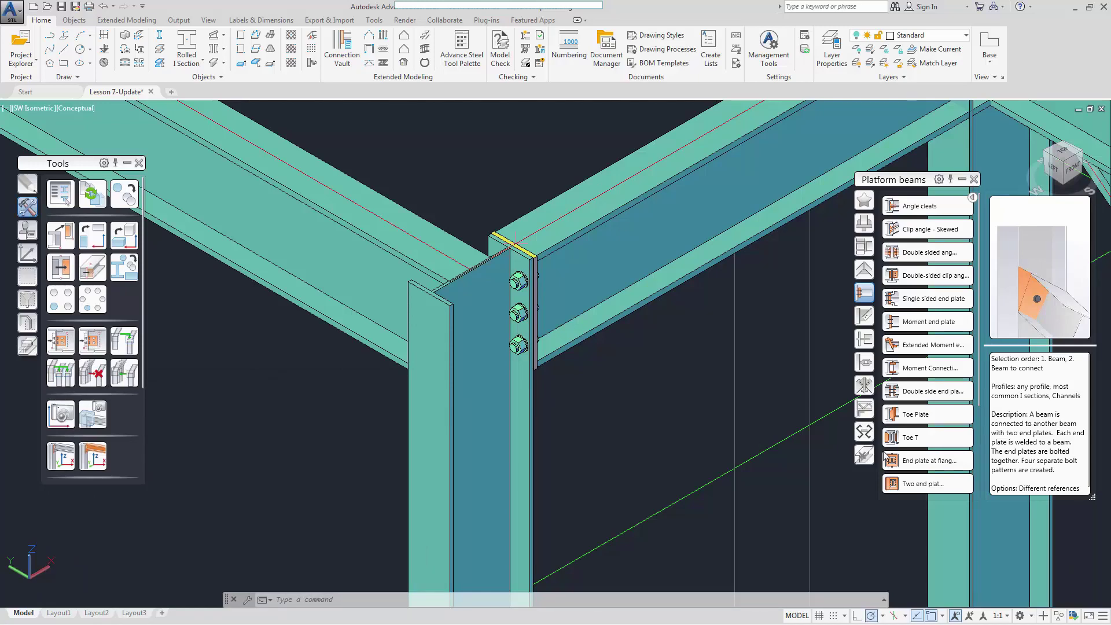
Copy the end plate joint onto the left beam meeting the same column.
left_click(67, 348)
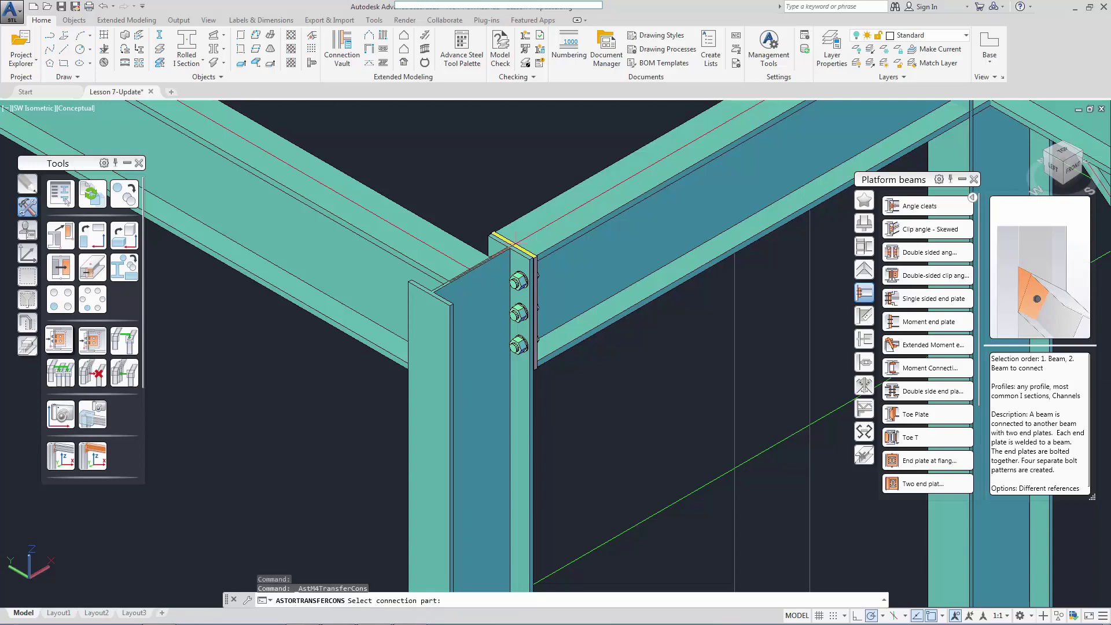
left_click(517, 282)
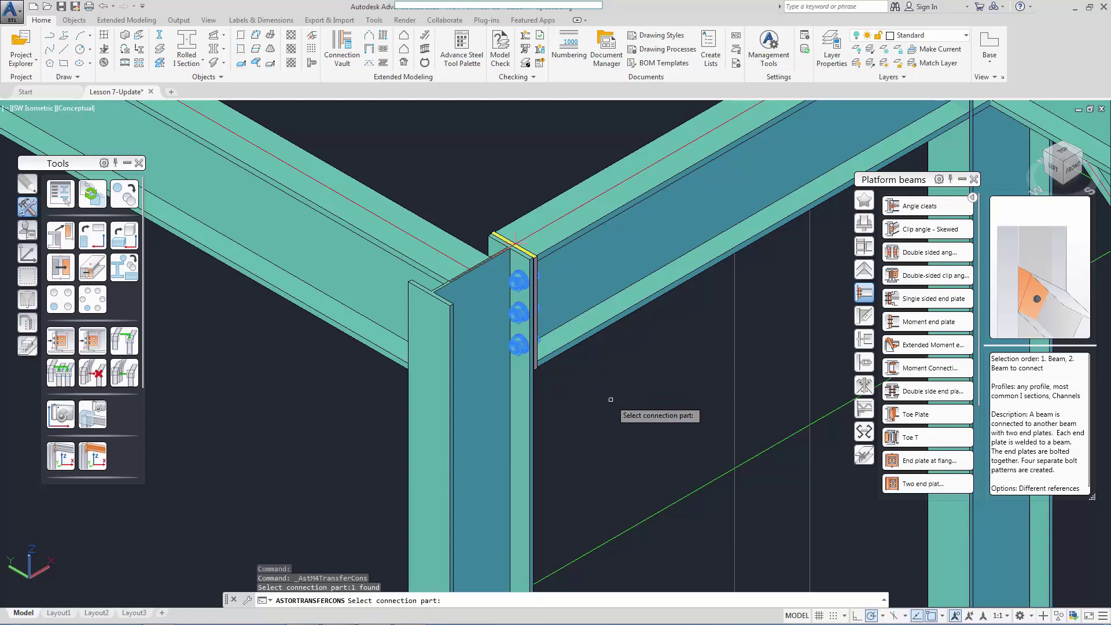
key("Return")
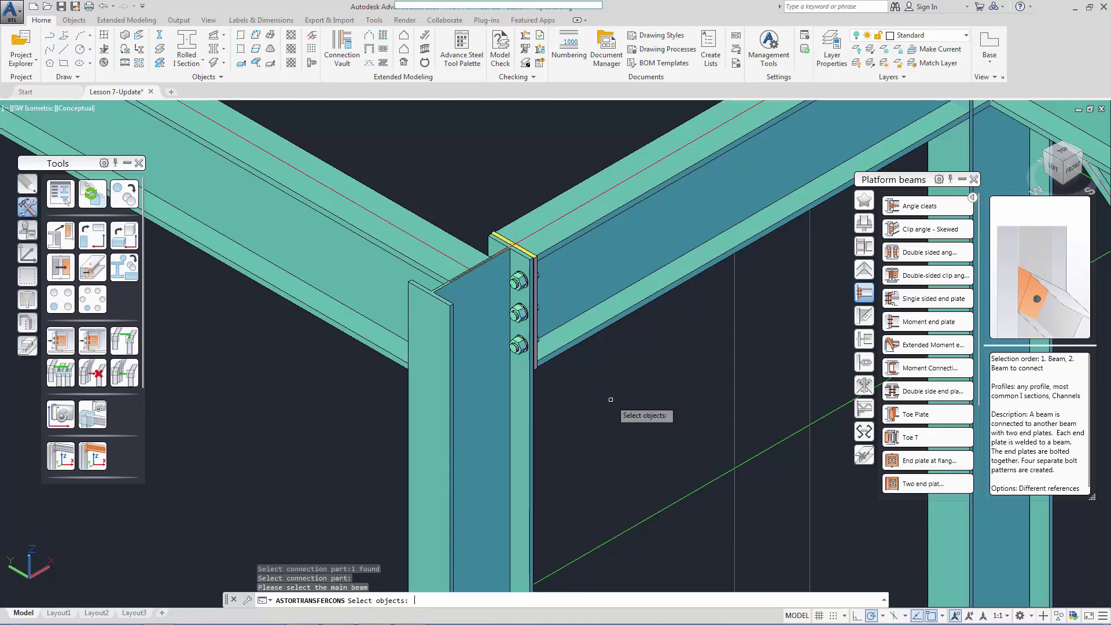
left_click(468, 405)
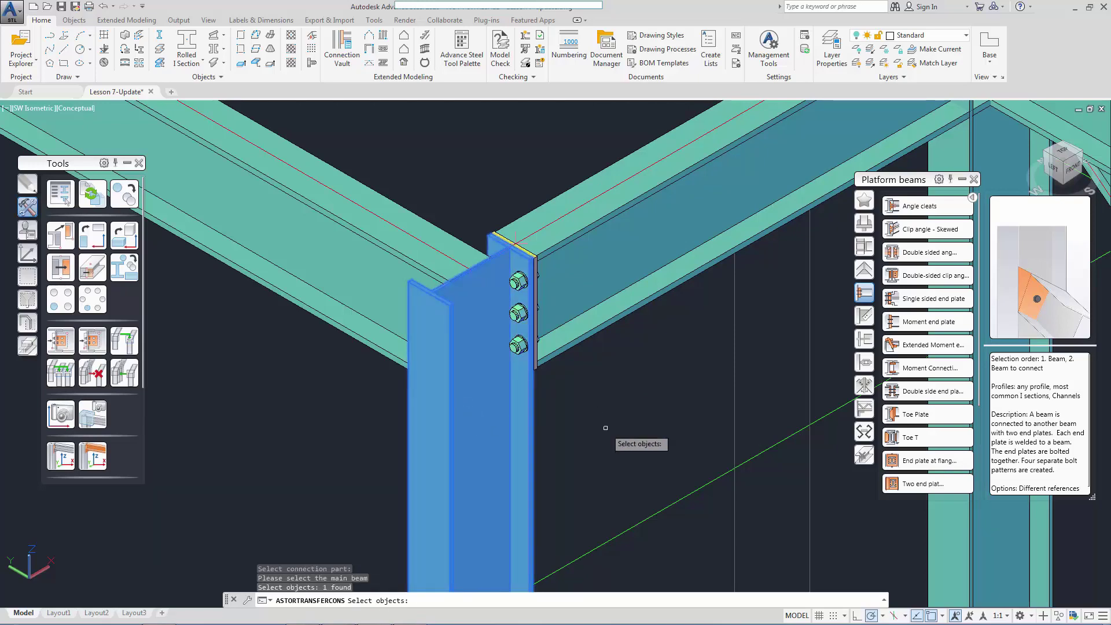
key("Return")
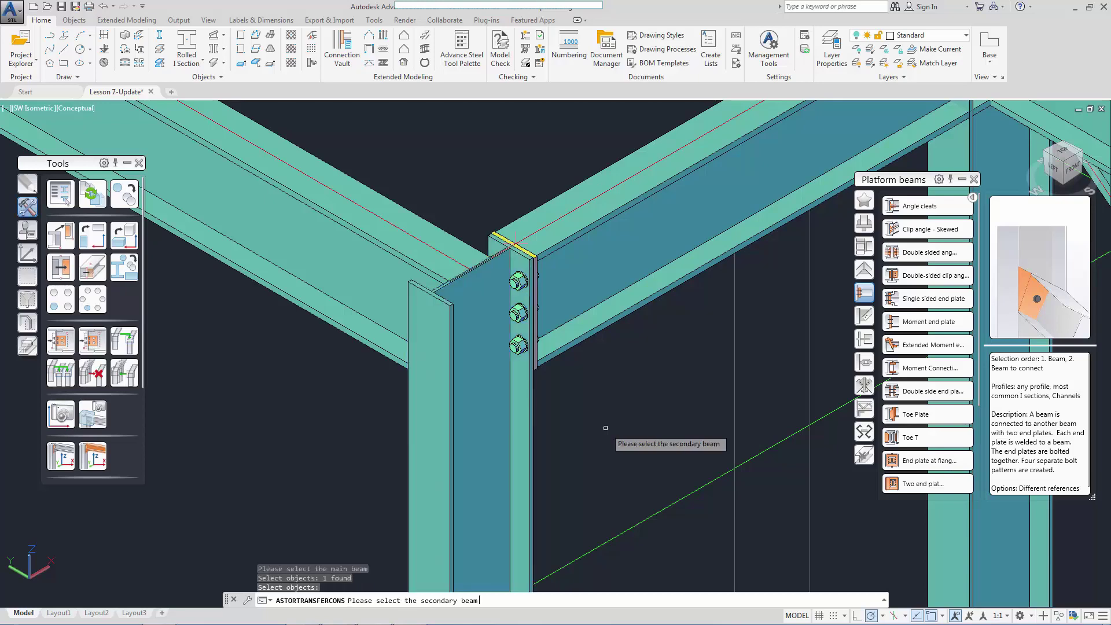
left_click(400, 255)
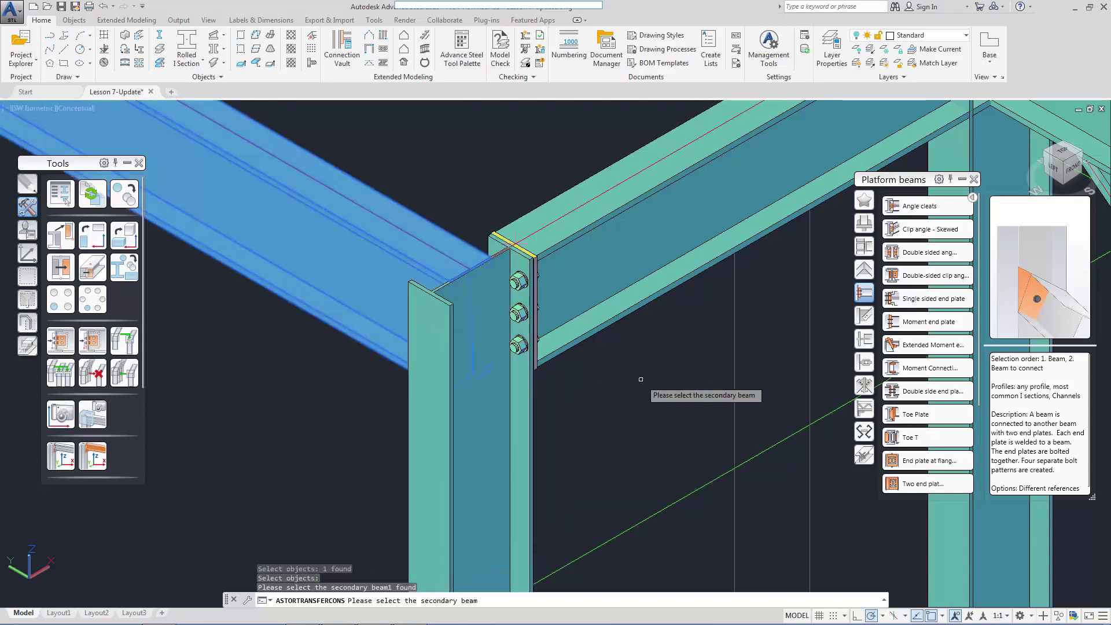
key("Return")
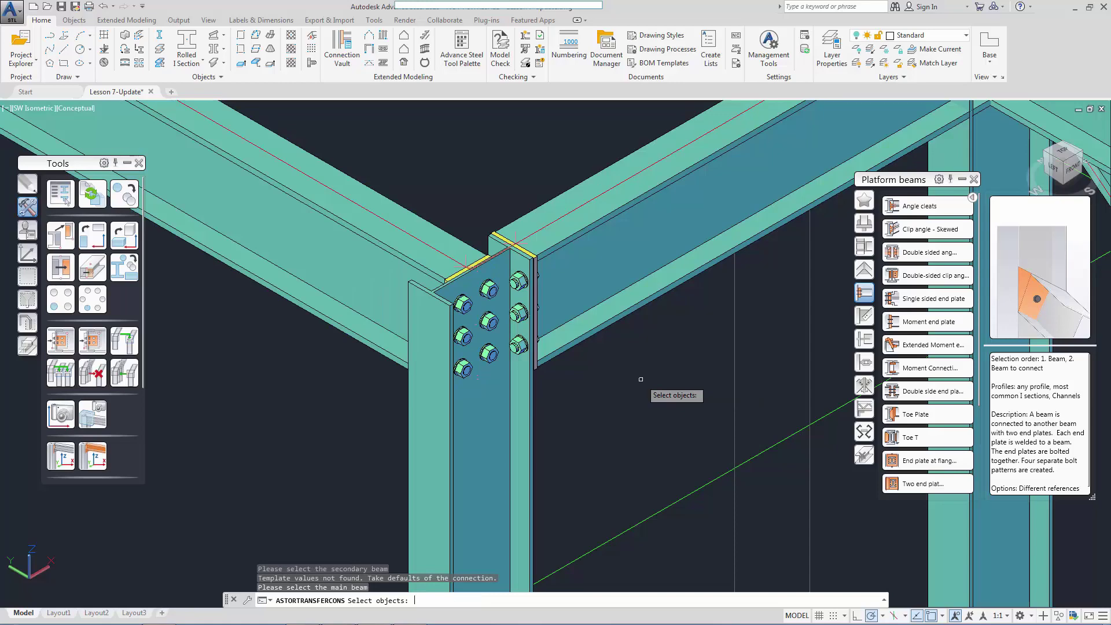
scroll(579, 388, "down", 3)
middle_click_drag(532, 400, 542, 343)
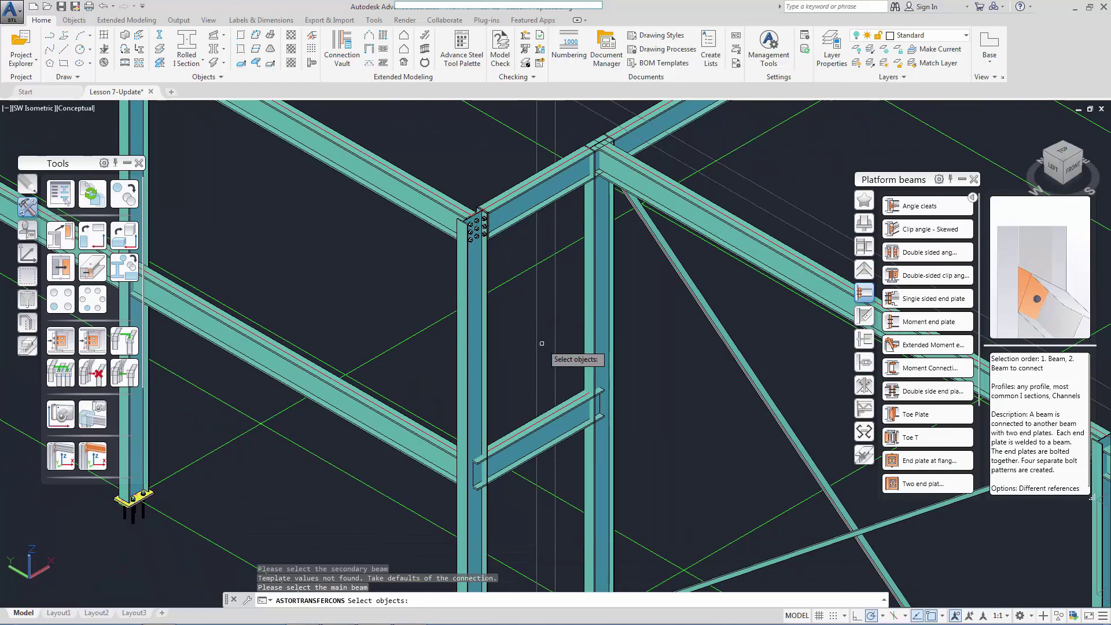
Multi-copy the column-top joint to the sloping and short beams lower on the column.
key("Escape")
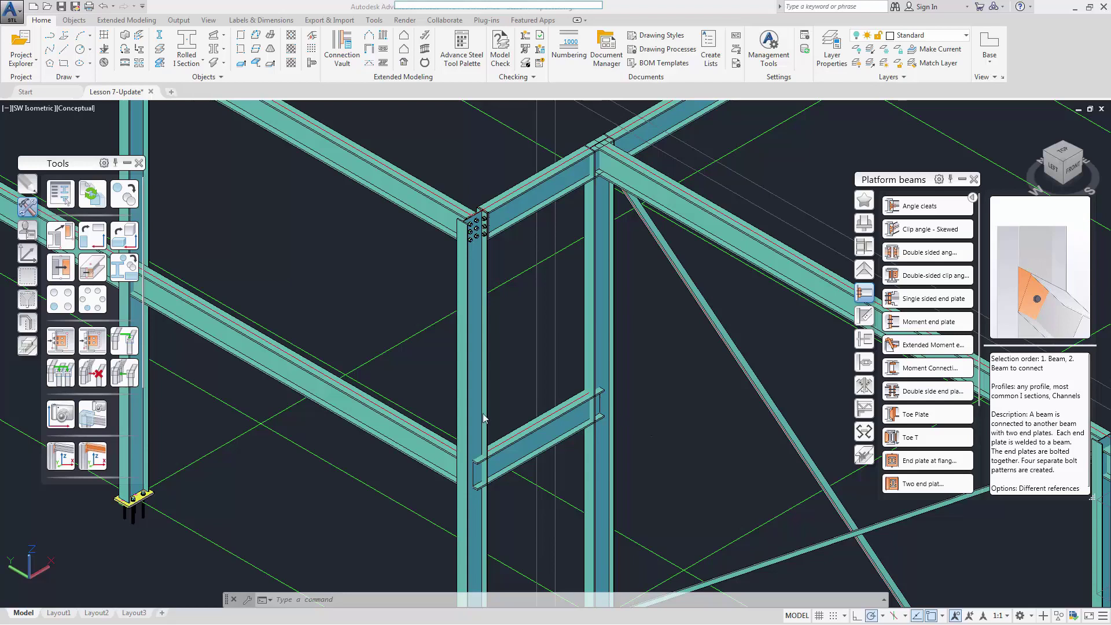
left_click(100, 350)
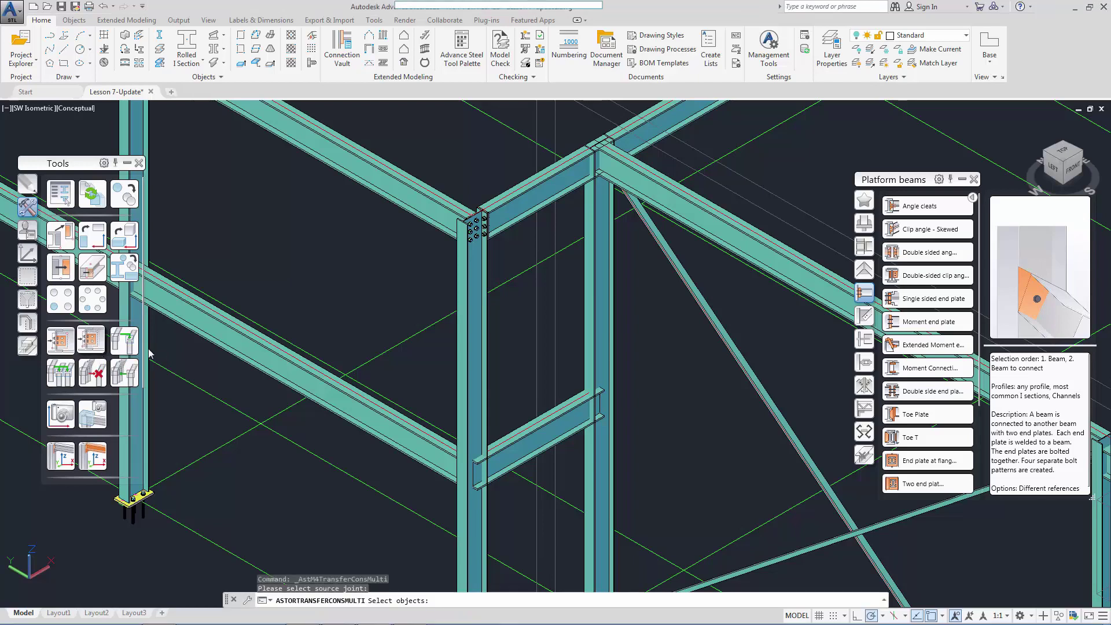
left_click(479, 232)
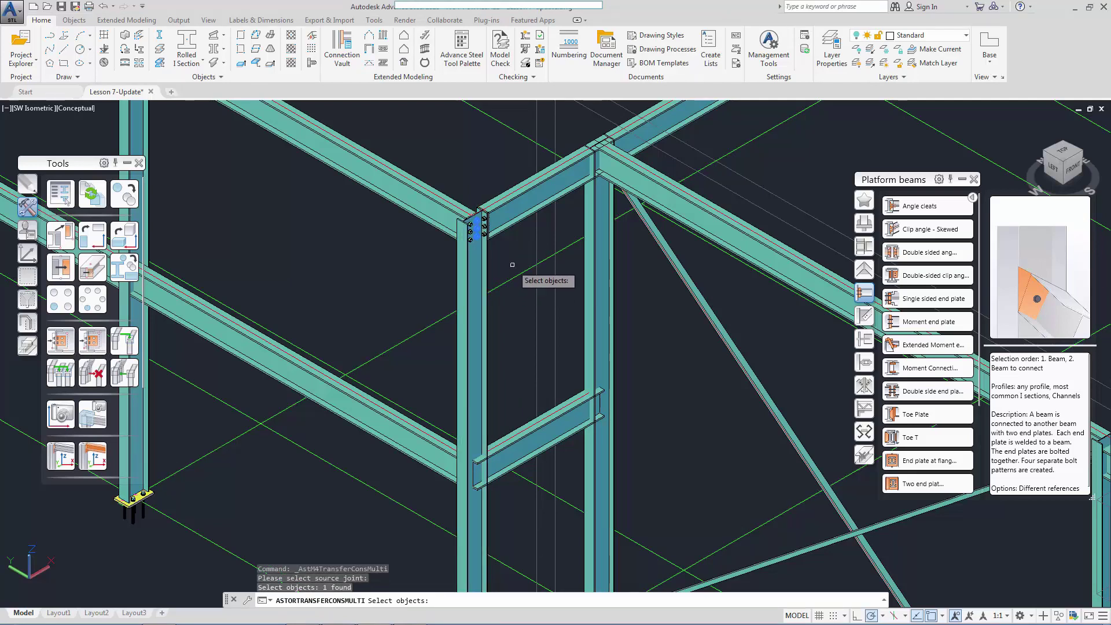
key("Return")
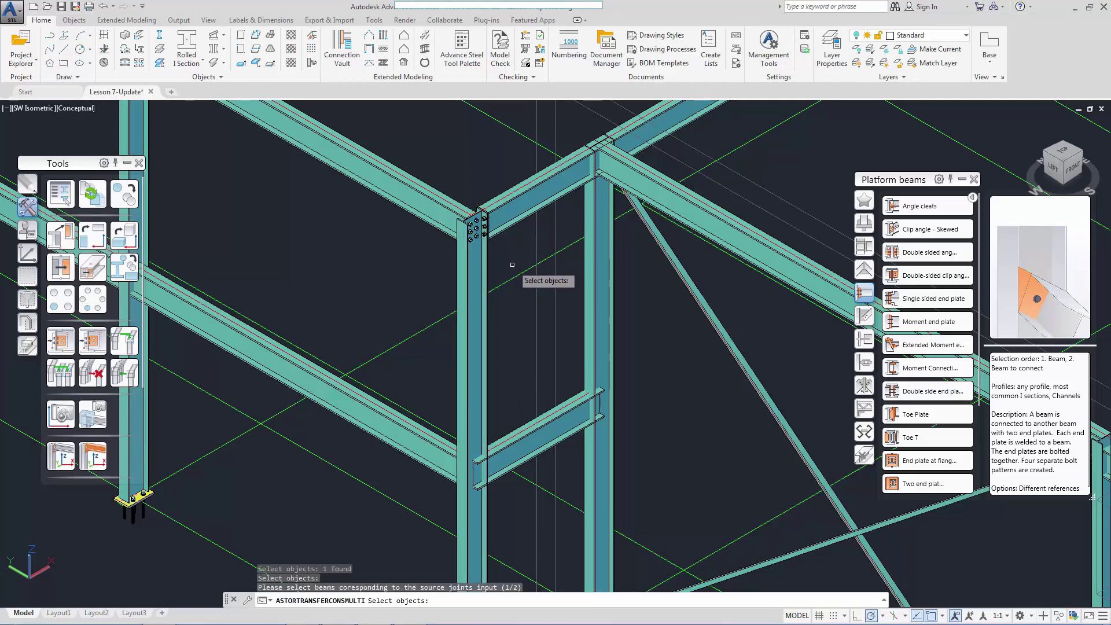
left_click(480, 349)
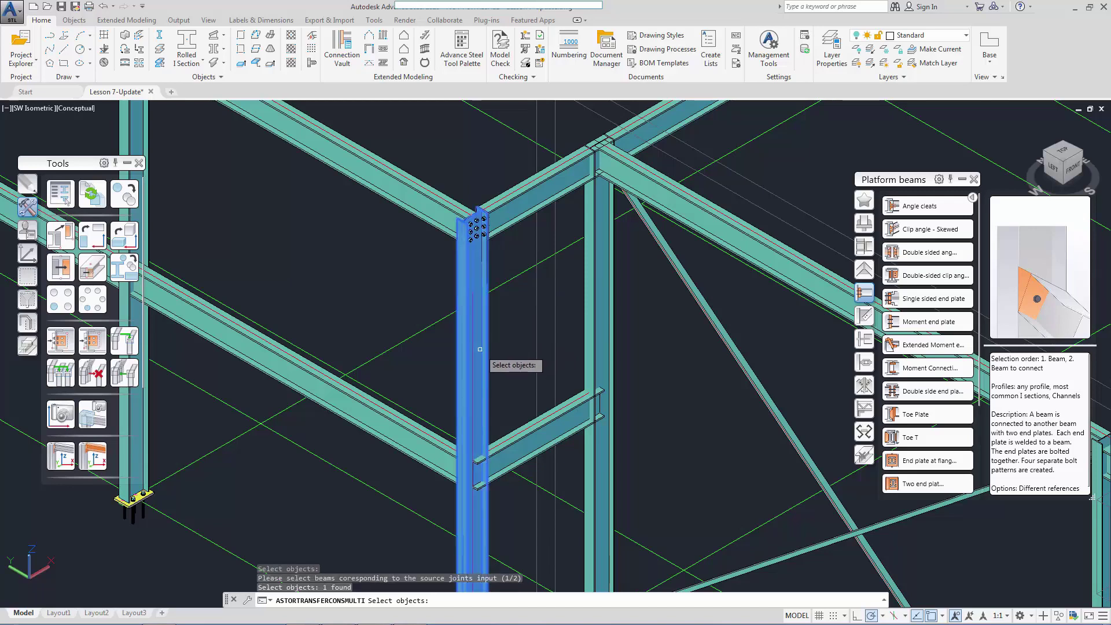
key("Return")
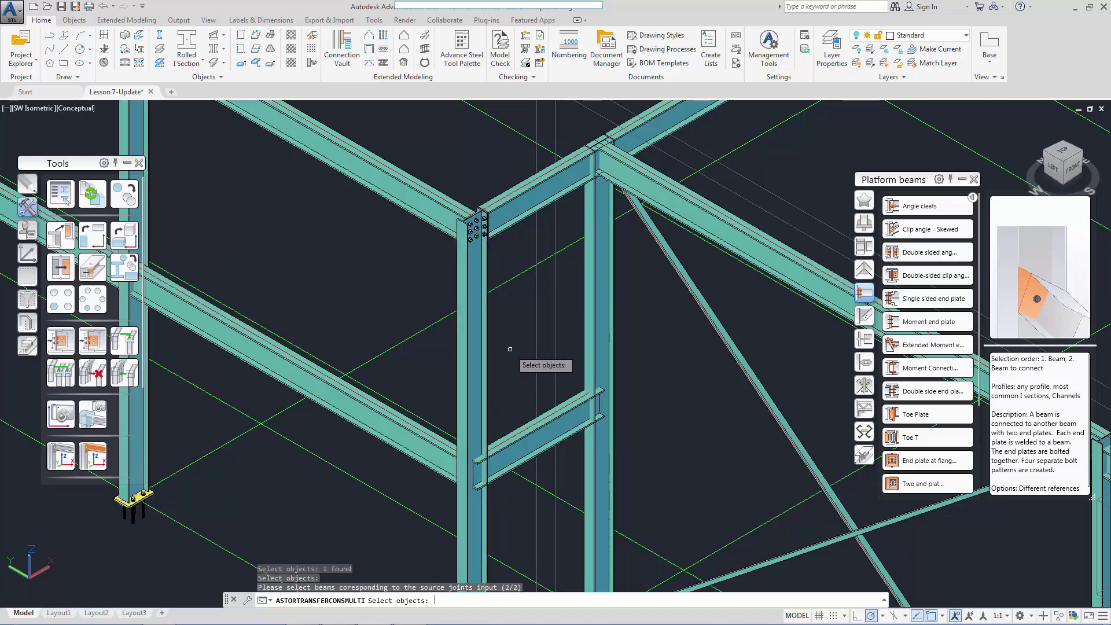
left_click(420, 435)
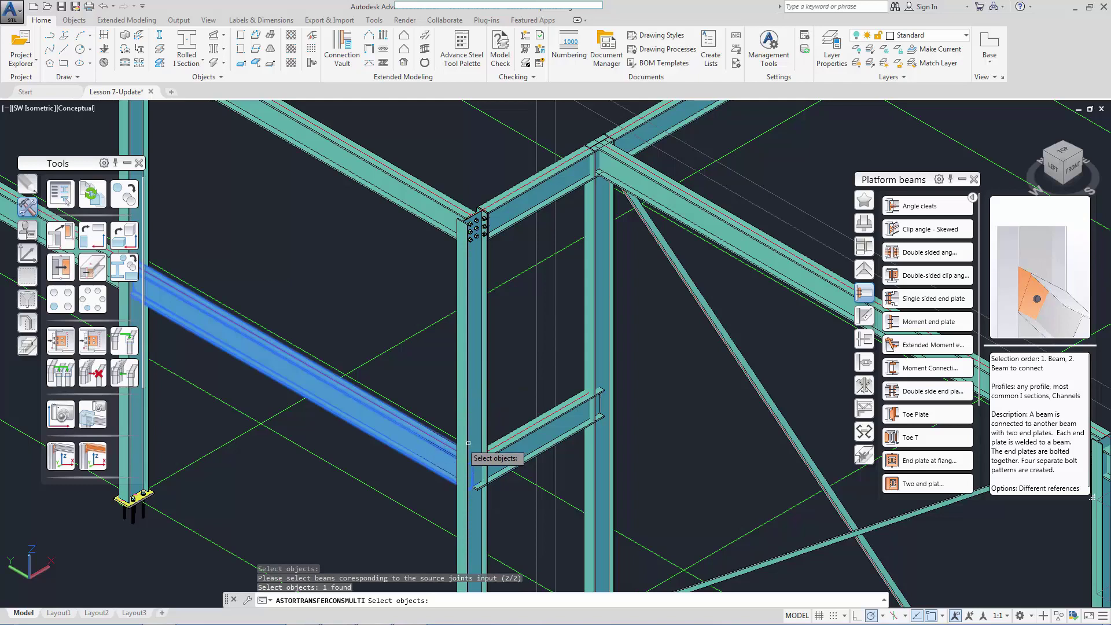
left_click(516, 445)
key("Return")
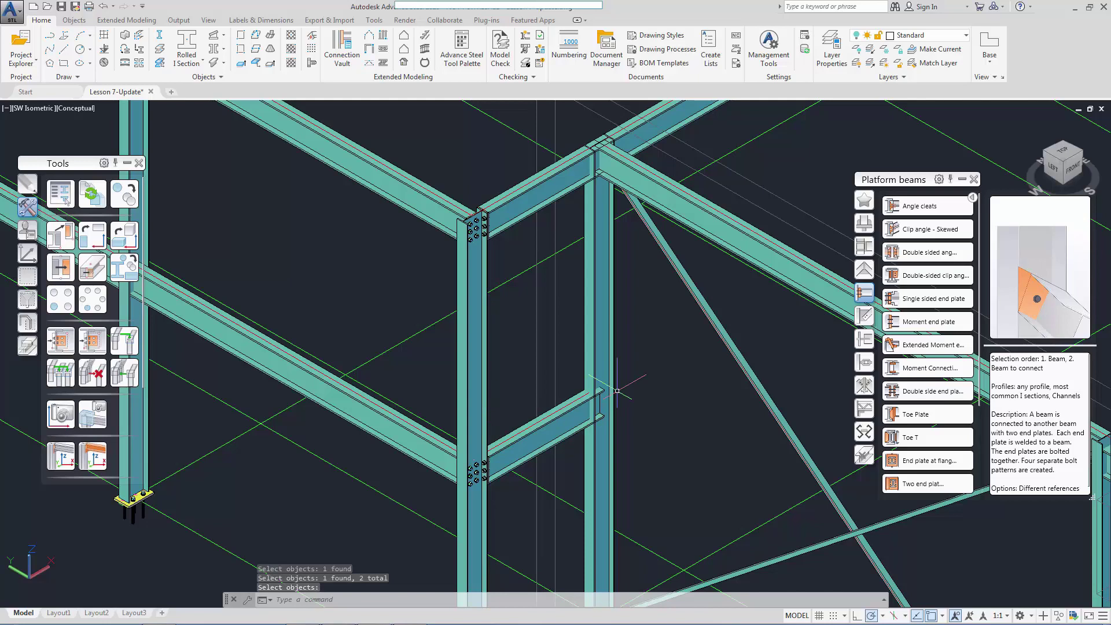
left_click(93, 348)
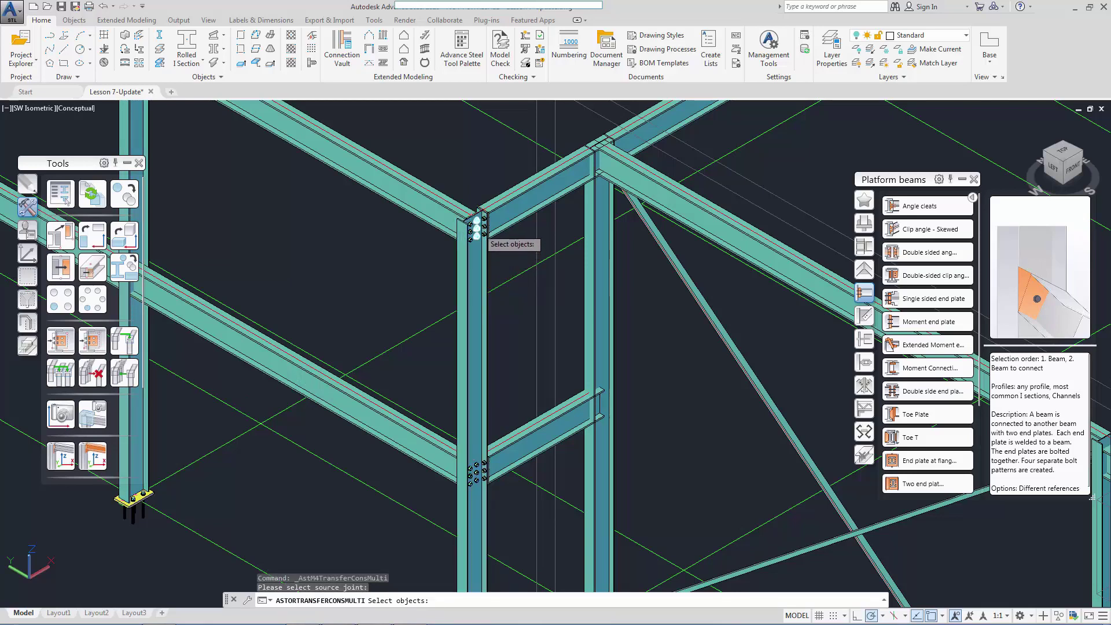
Copy the column-top end-plate joint to the middle column and its top, two upper-right and lower beams.
left_click(480, 228)
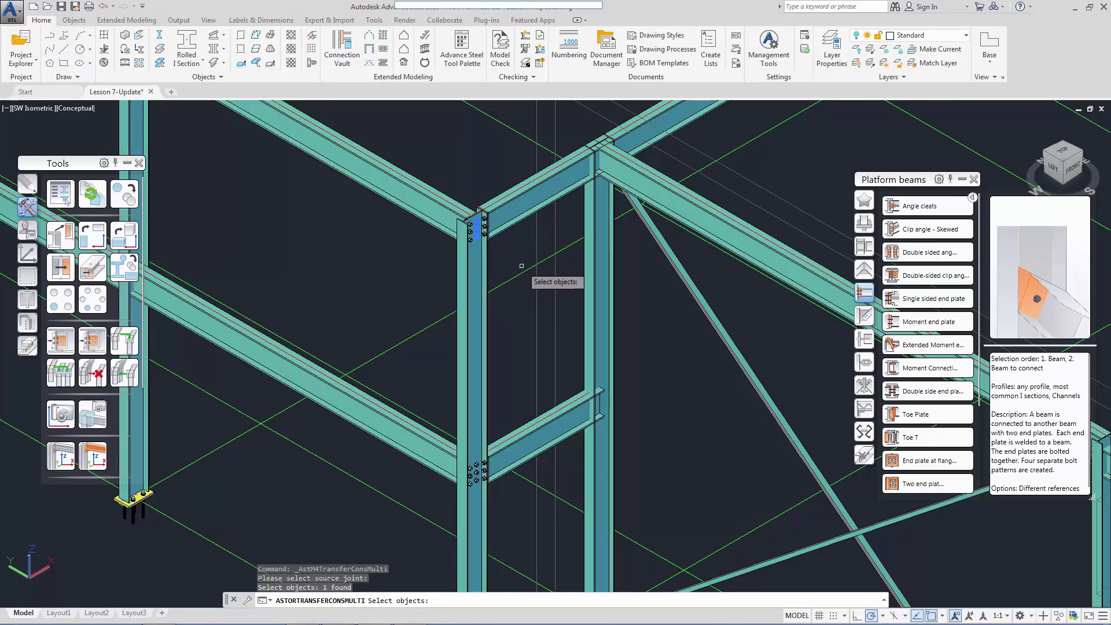
key("Return")
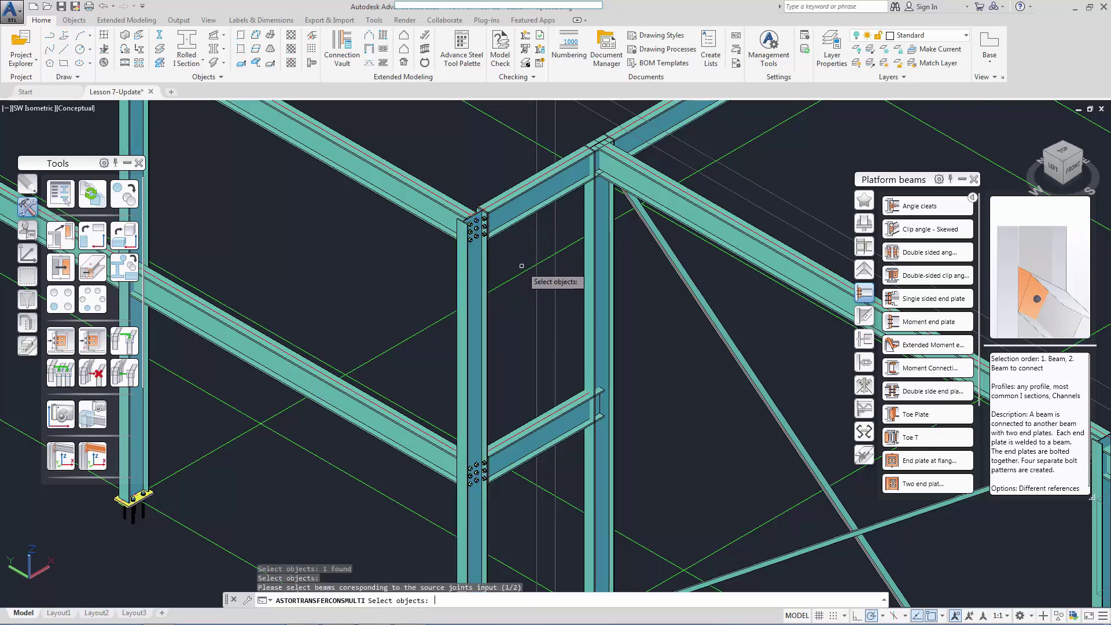
left_click(603, 254)
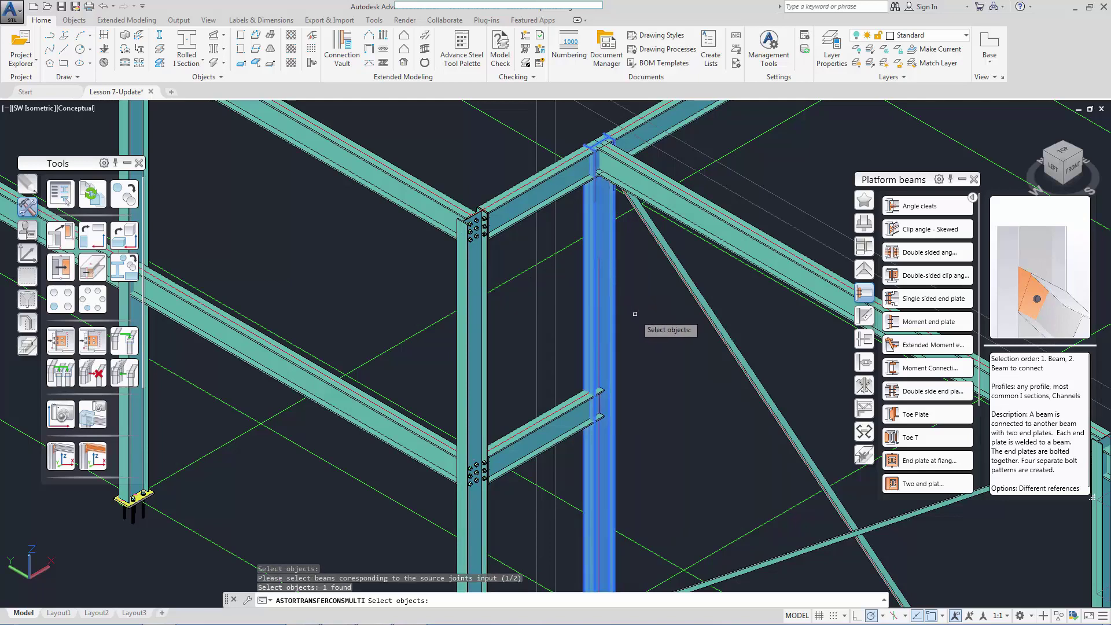
key("Return")
left_click(556, 187)
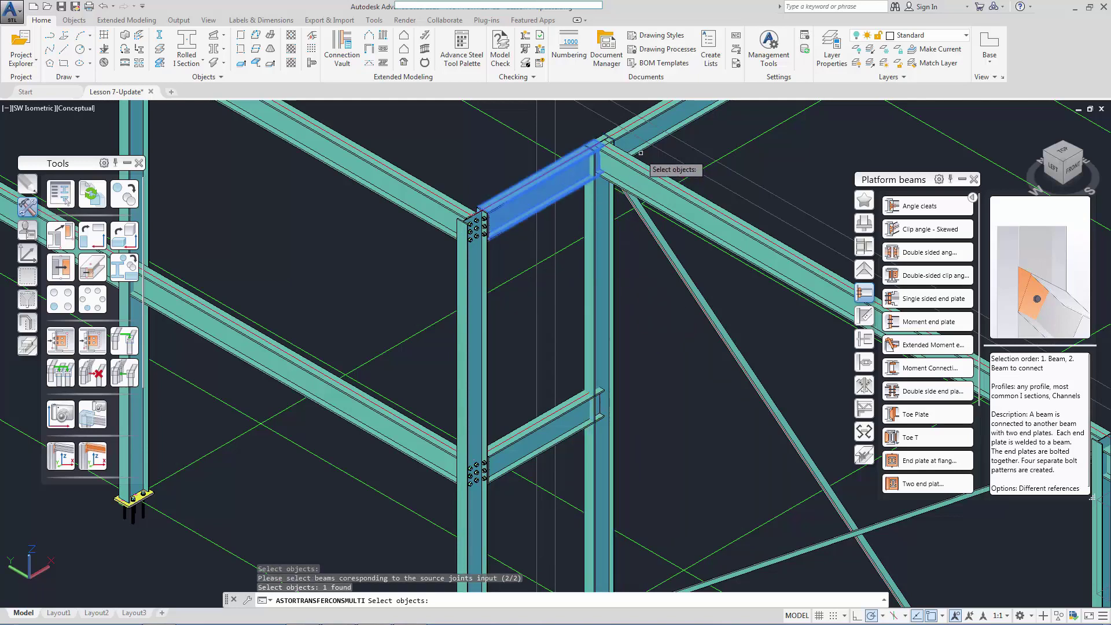
left_click(640, 136)
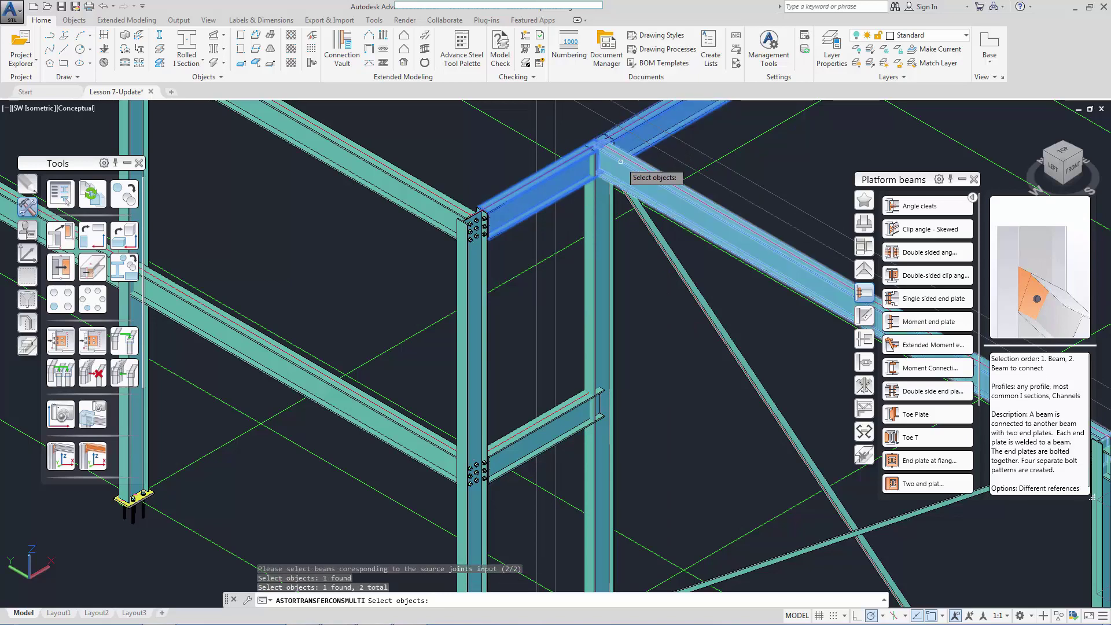
left_click(620, 163)
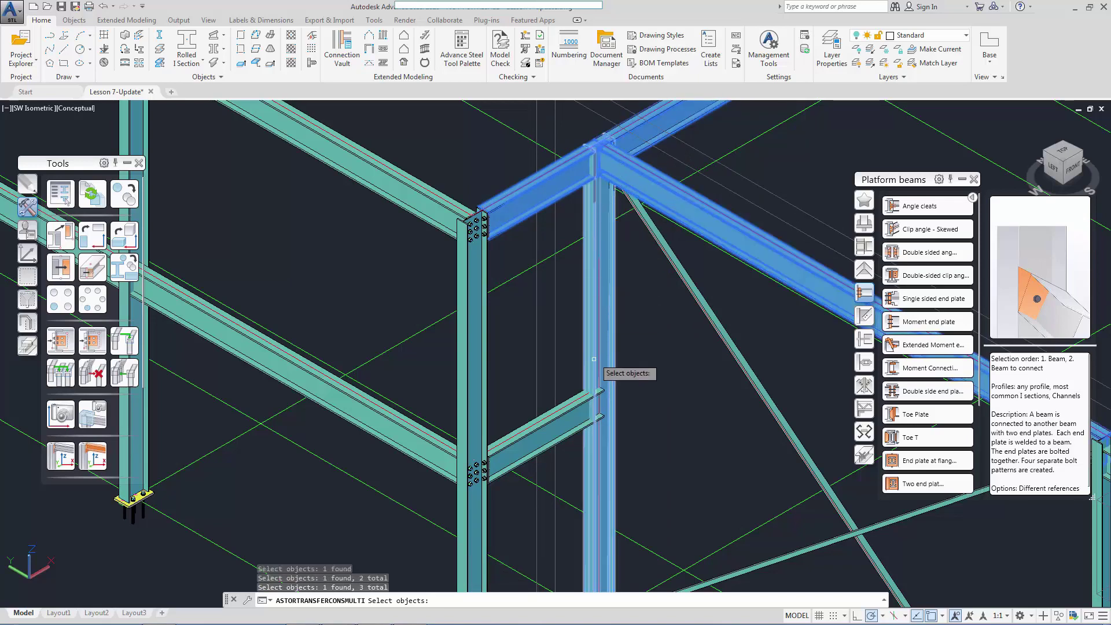
left_click(558, 417)
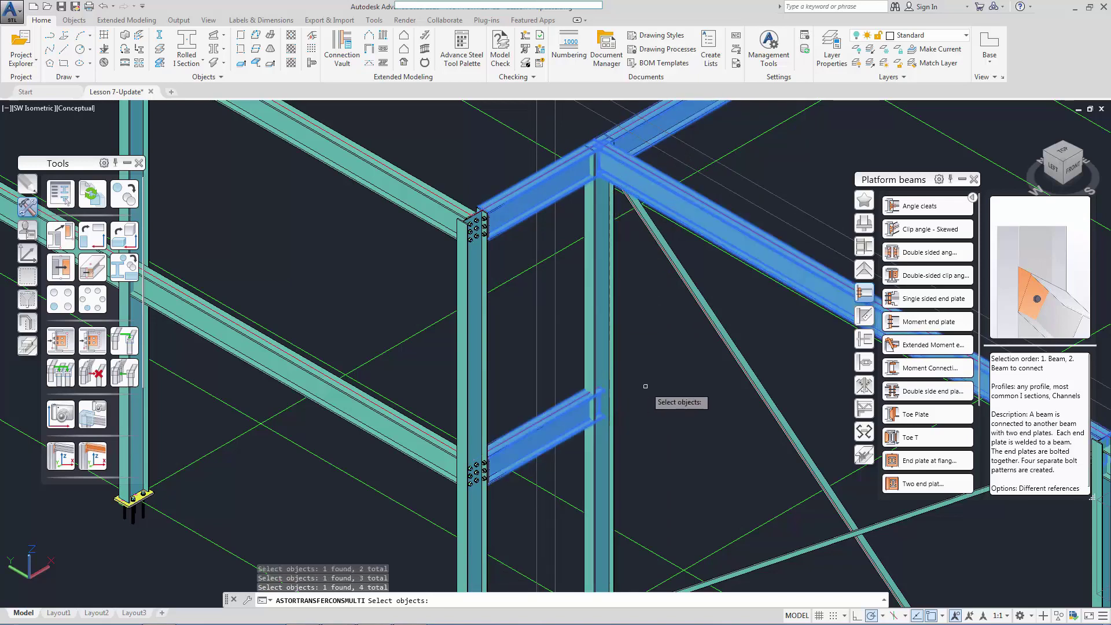
key("Return")
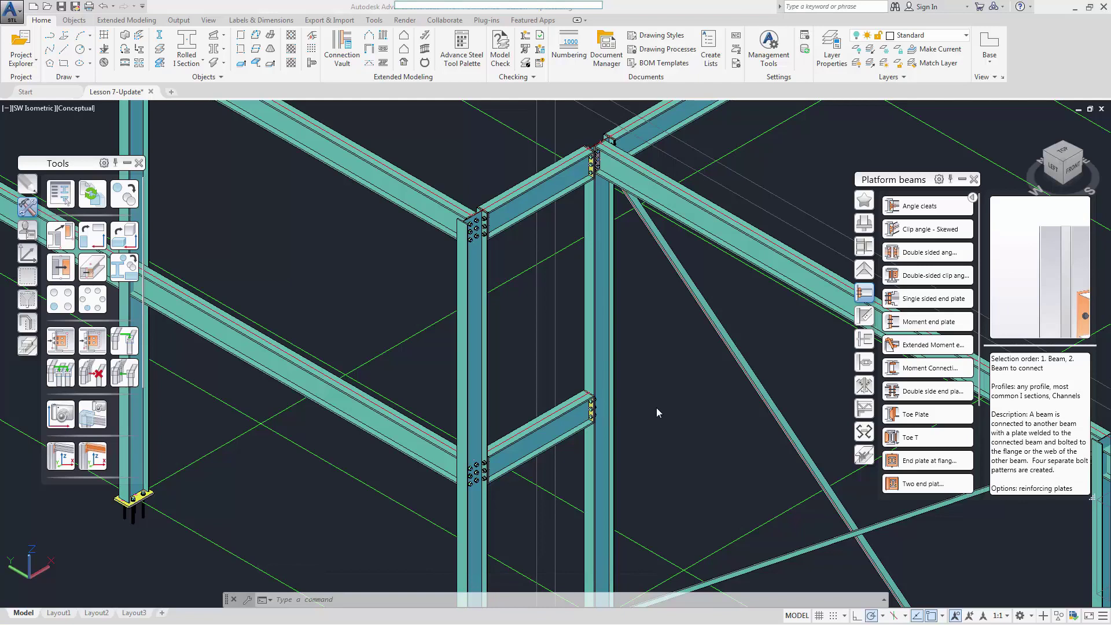
Use Joint Copy, Multiple to copy the column-top end-plate joint onto another column and its sloping beam.
left_click(92, 340)
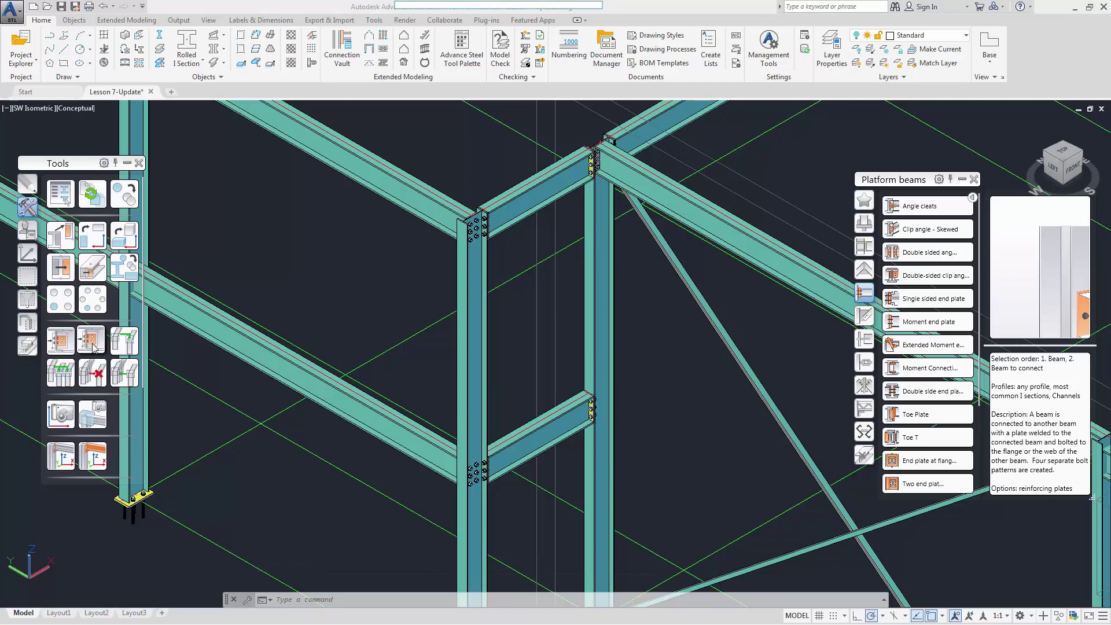
left_click(476, 226)
key("Return")
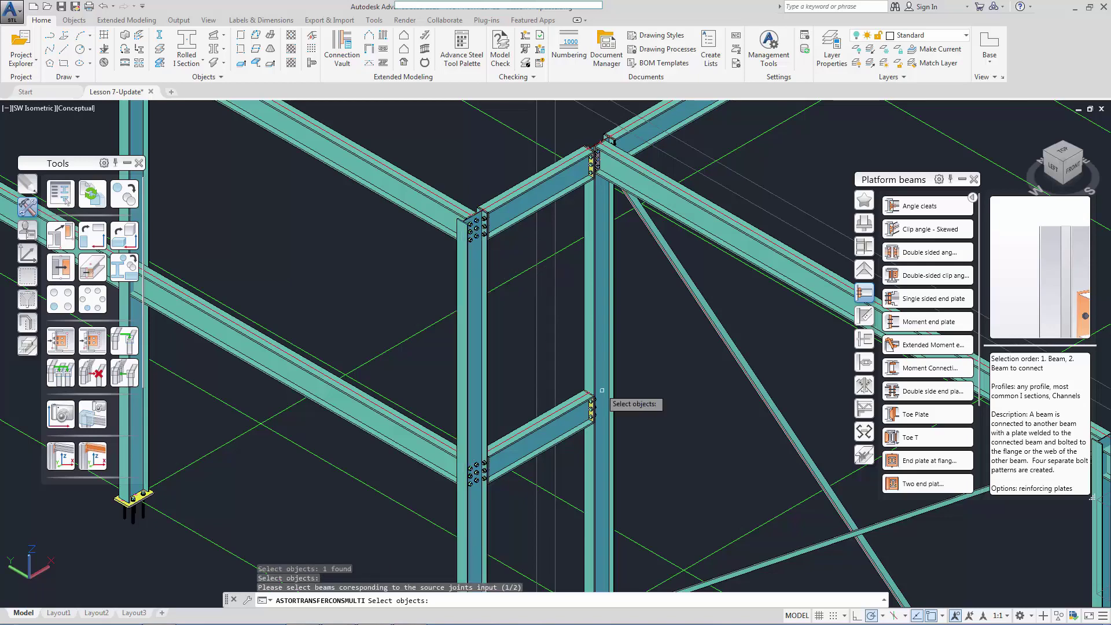
scroll(505, 354, "down", 5)
scroll(505, 355, "up", 3)
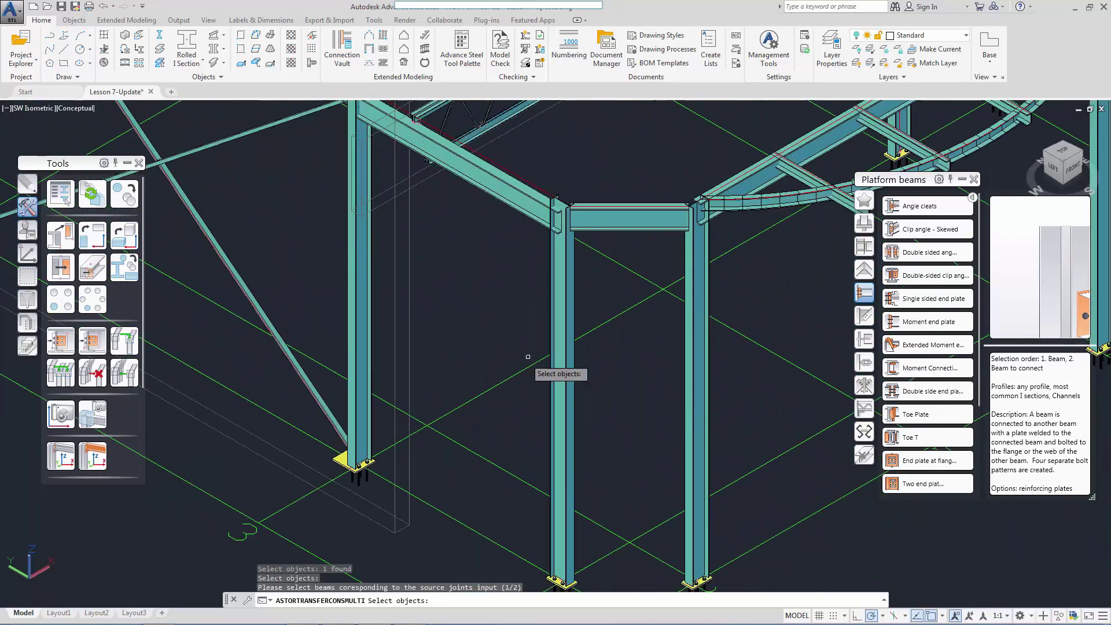
left_click(563, 338)
key("Return")
left_click(519, 204)
key("Return")
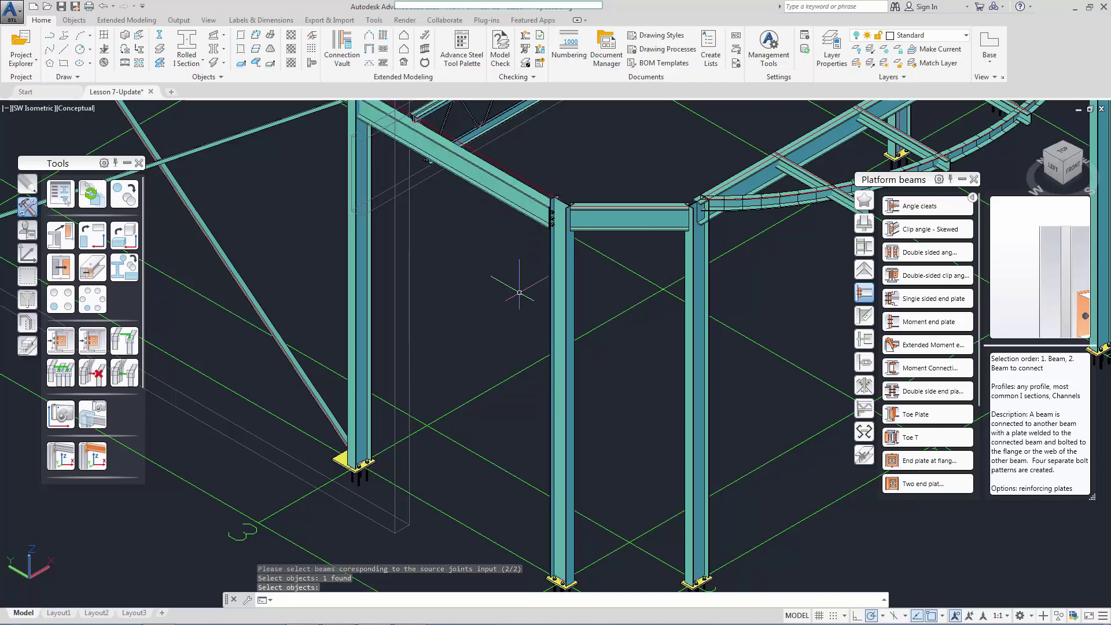
key("Return")
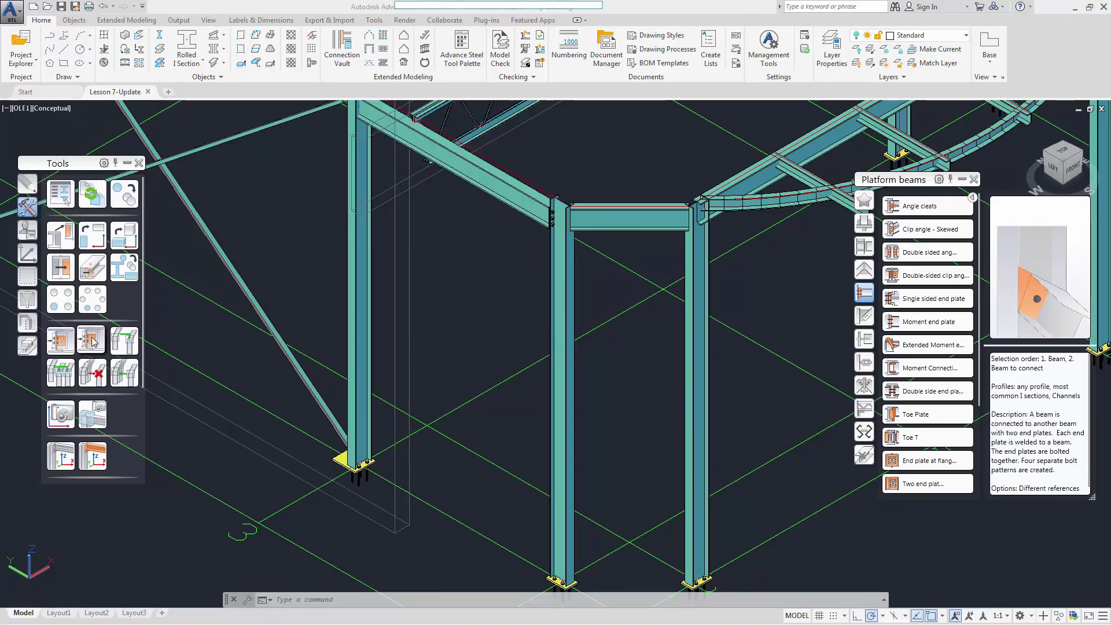
Start a multiple joint copy from the column joint and select three front columns in SE Isometric view.
left_click(93, 340)
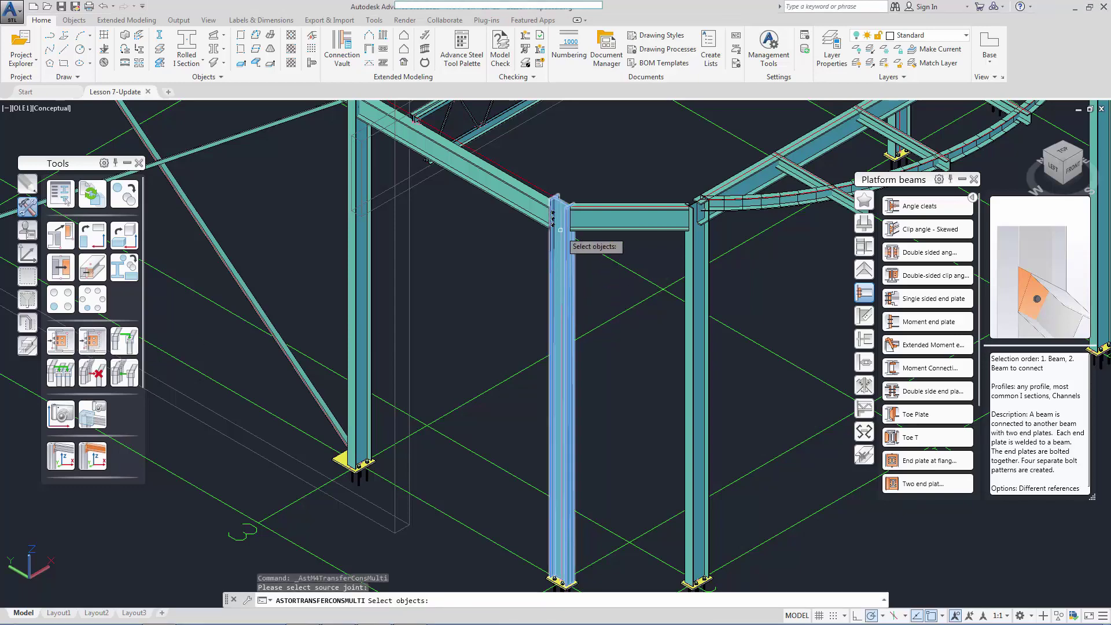
scroll(550, 226, "up", 5)
left_click(553, 267)
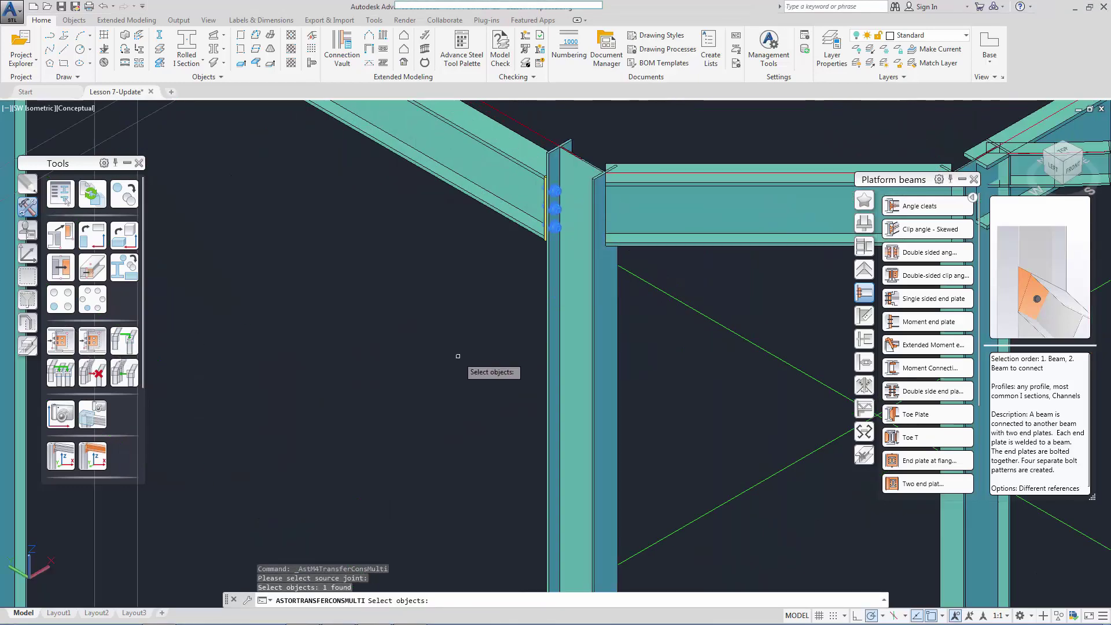
key("Return")
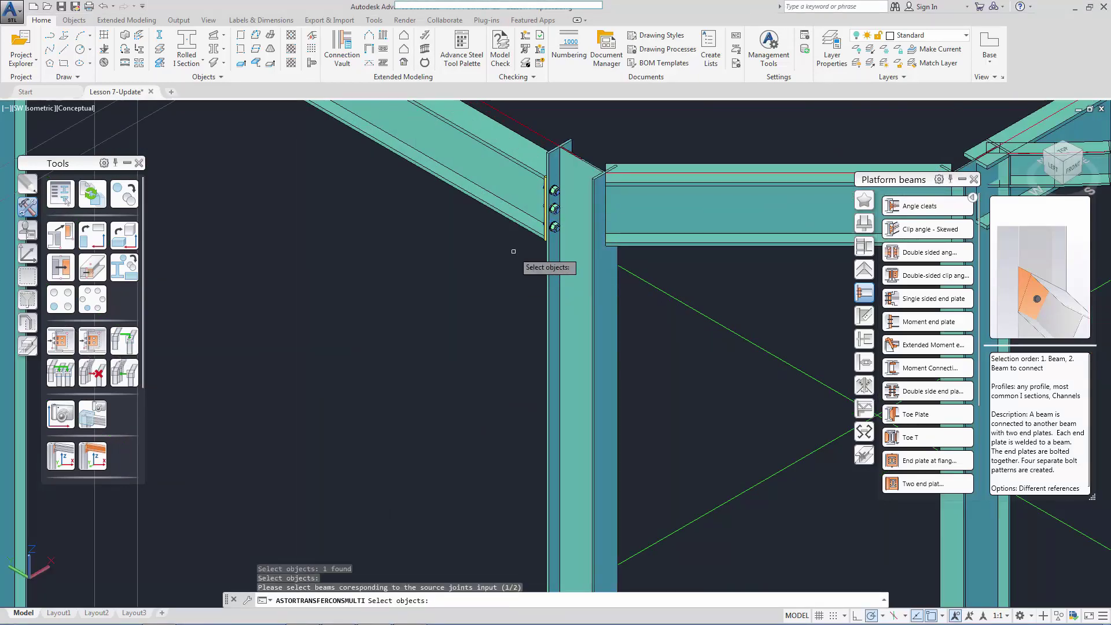
left_click(1082, 155)
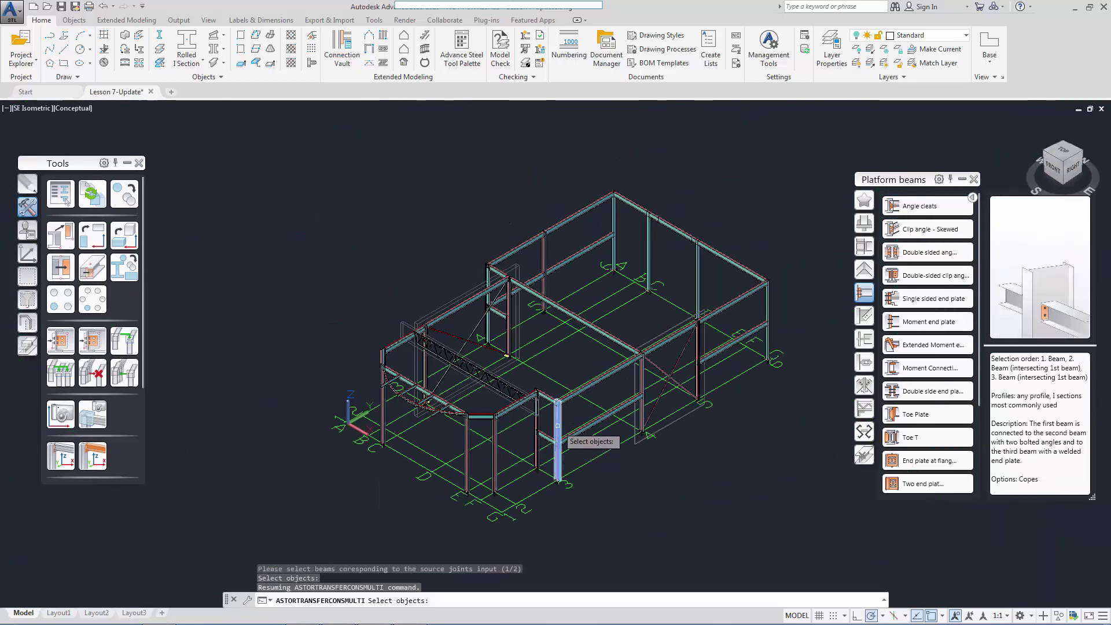
scroll(554, 428, "up", 3)
middle_click_drag(554, 426, 570, 395)
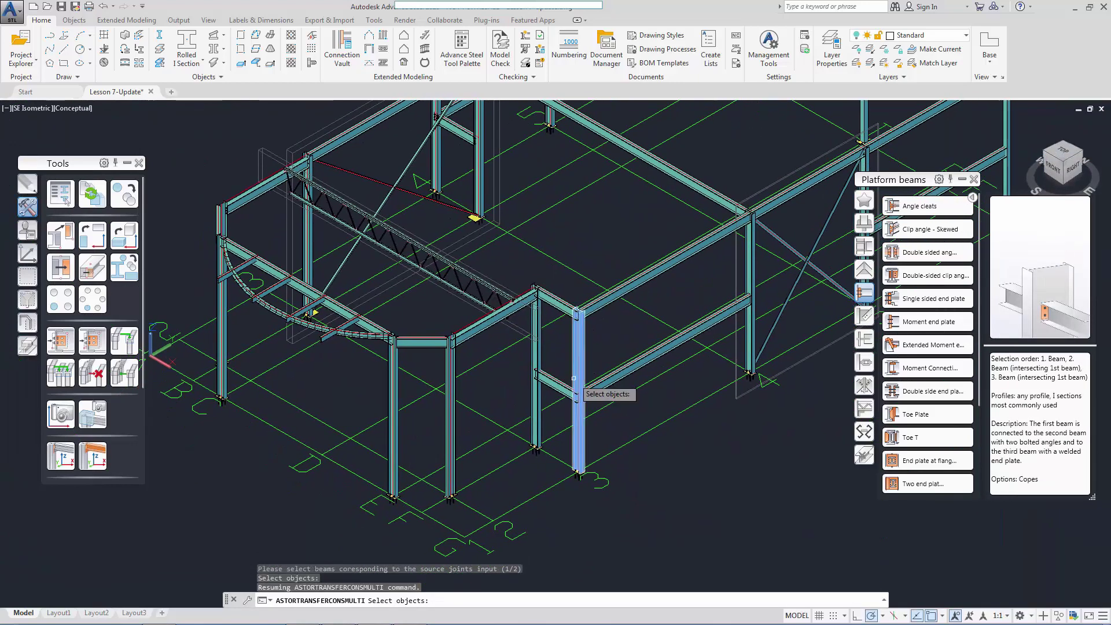
left_click(451, 431)
left_click(538, 418)
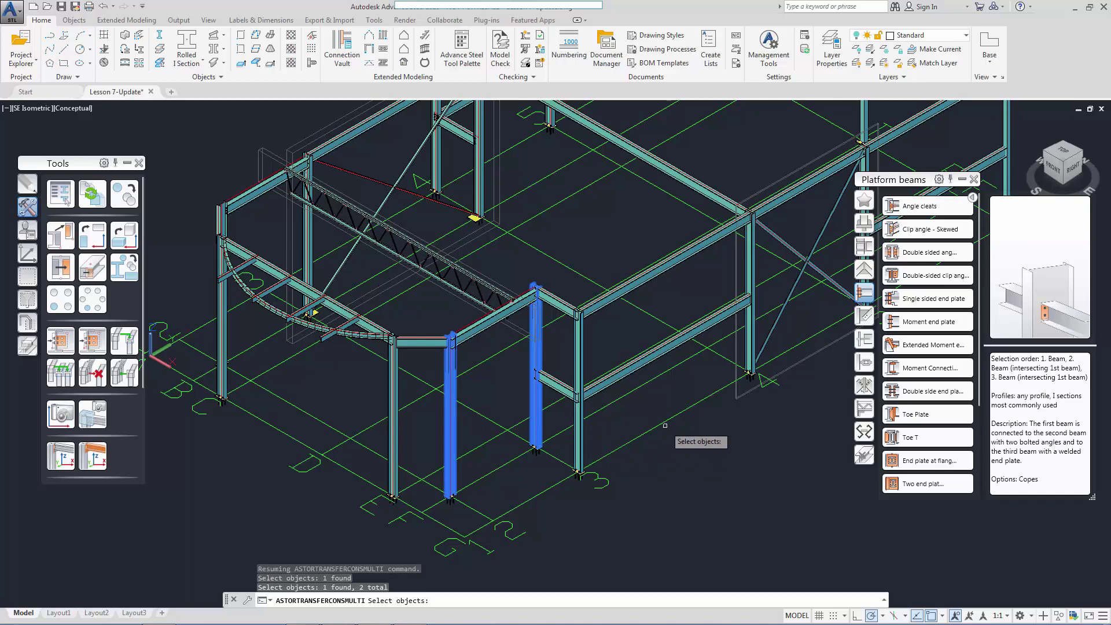
left_click(579, 431)
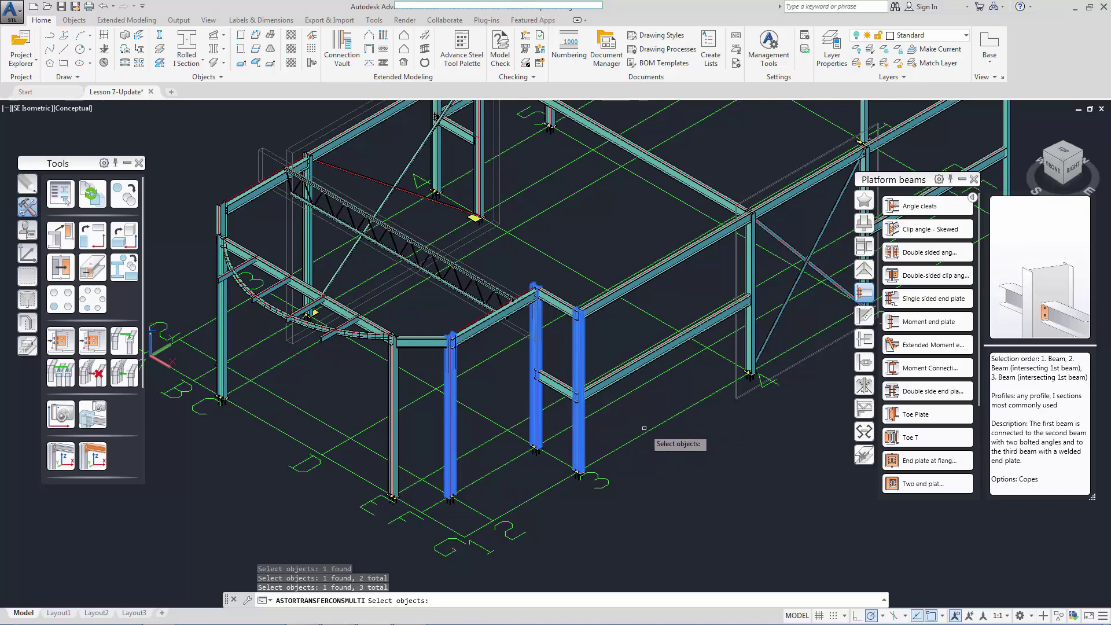
key("Return")
Add the five beams framing into those columns and create the copied end plates.
left_click(486, 320)
left_click(557, 302)
left_click(557, 384)
left_click(605, 304)
left_click(613, 378)
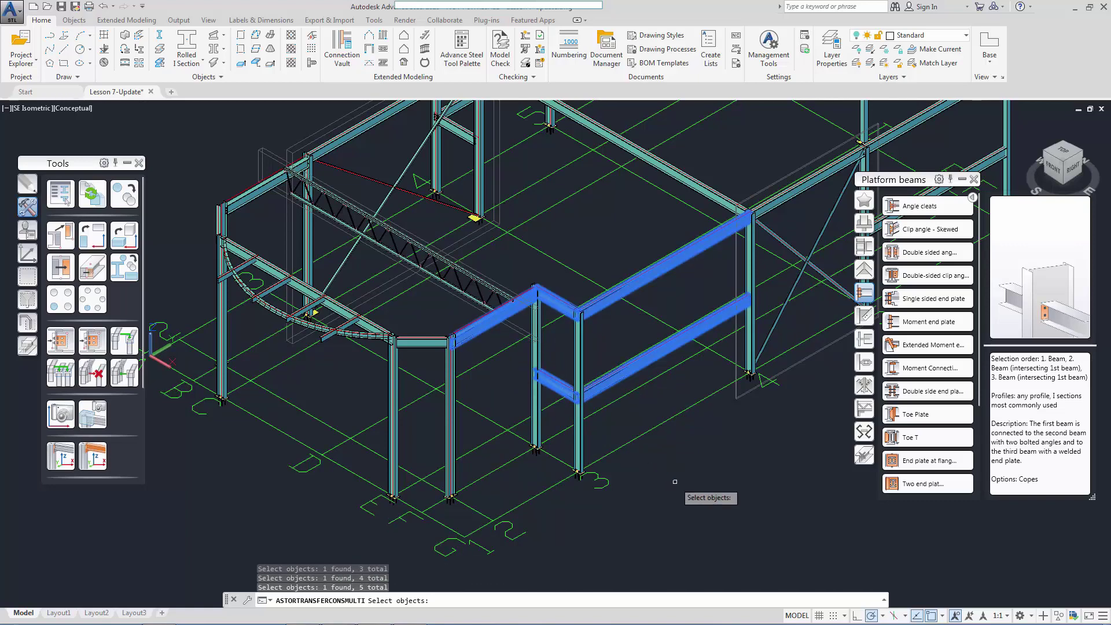
key("Return")
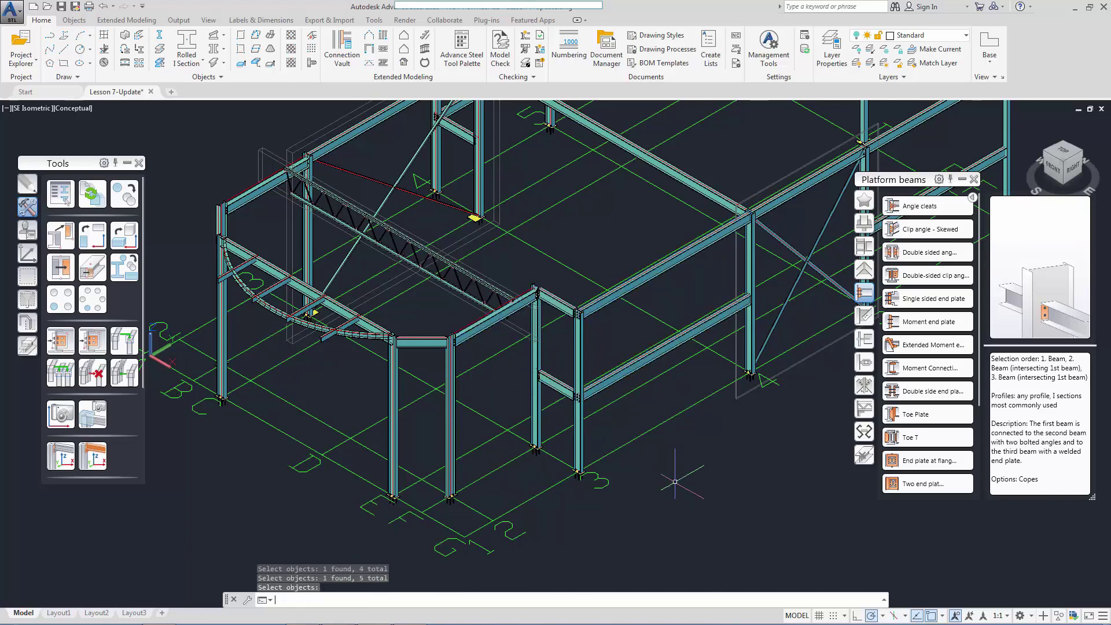
Copy the end-plate joint to both braced-bay columns and their upper, lower and right upper beams.
scroll(683, 360, "up", 3)
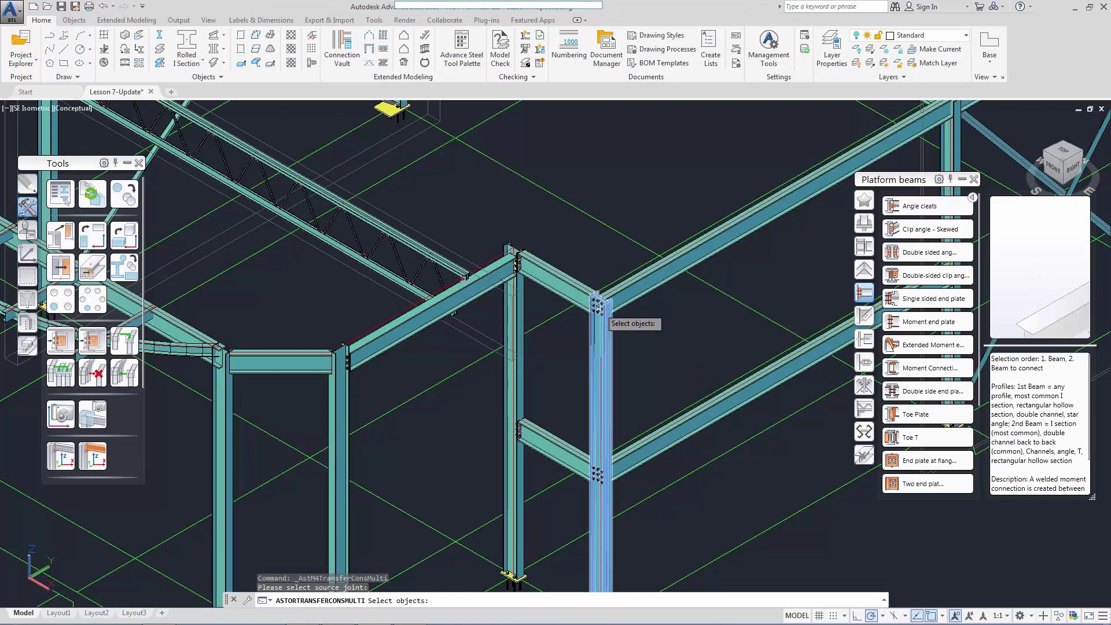
left_click(601, 316)
key("Return")
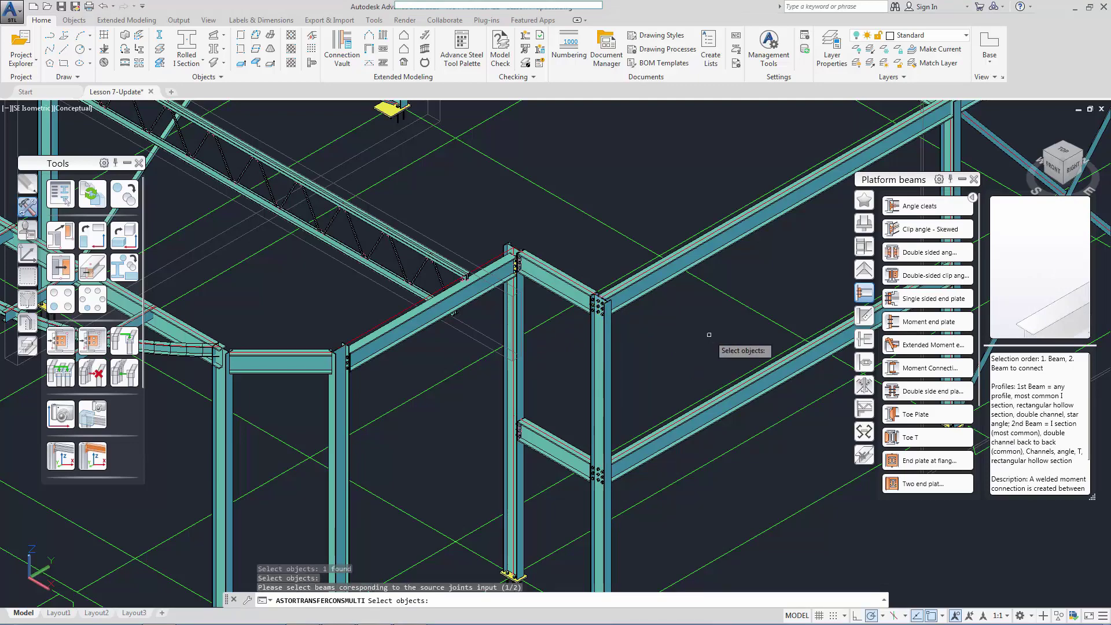
scroll(666, 318, "down", 3)
scroll(531, 326, "up", 2)
left_click(478, 360)
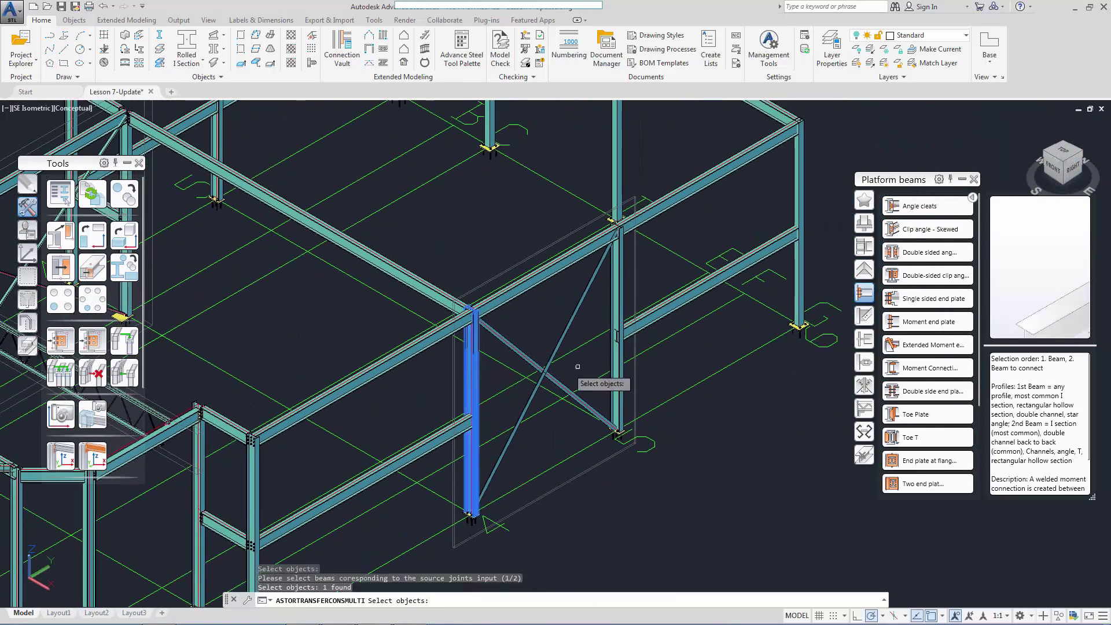
left_click(620, 316)
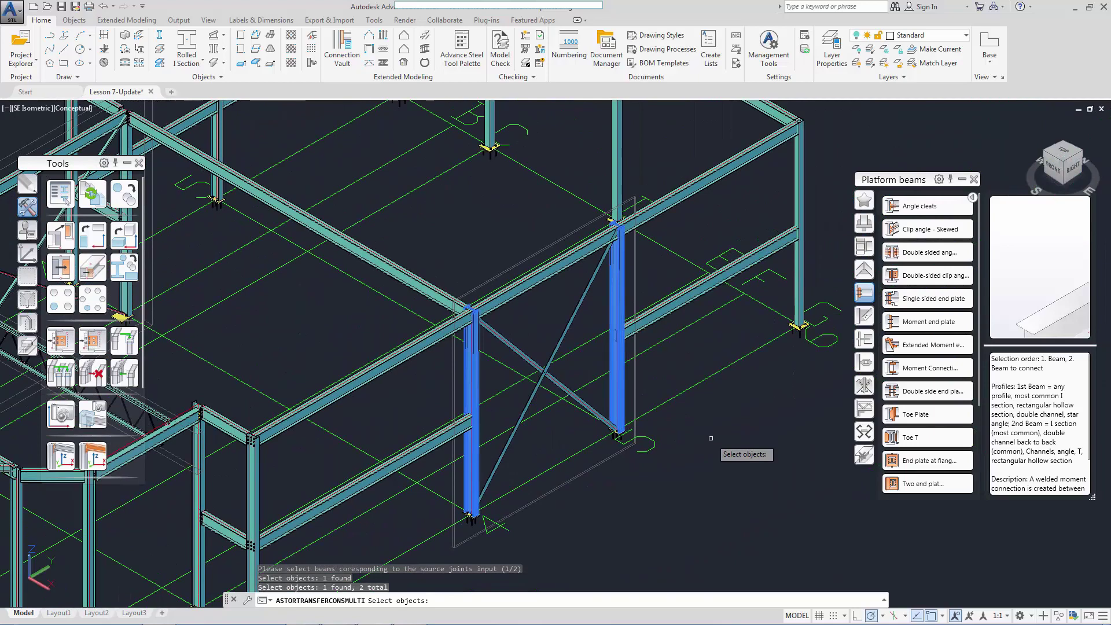
key("Return")
left_click(424, 288)
left_click(442, 428)
left_click(643, 339)
key("Return")
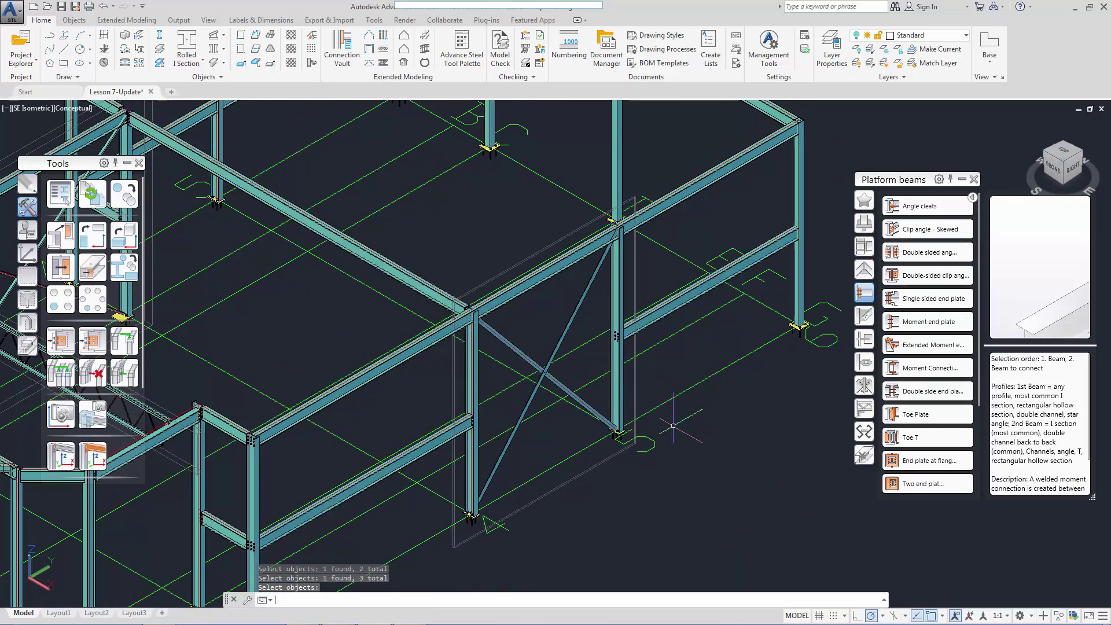